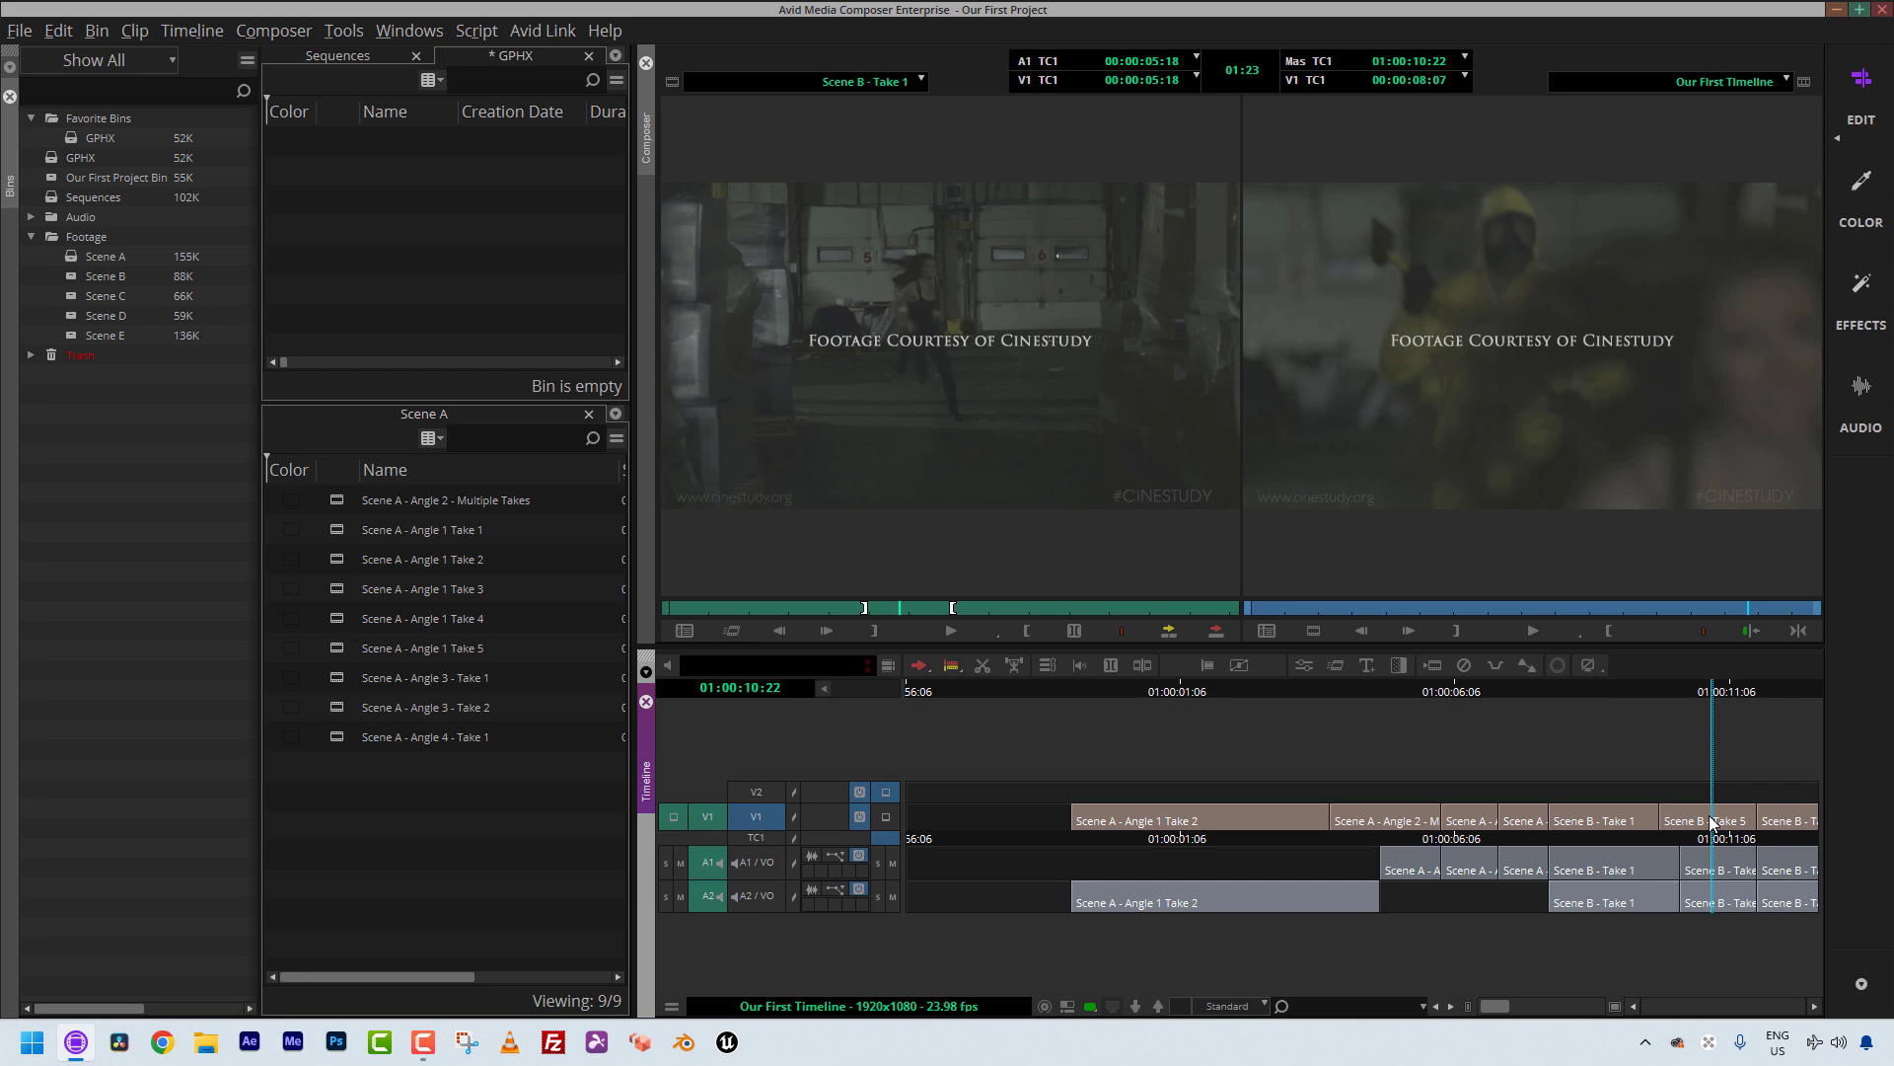
left_click_drag(1554, 839, 1263, 835)
right_click(1255, 807)
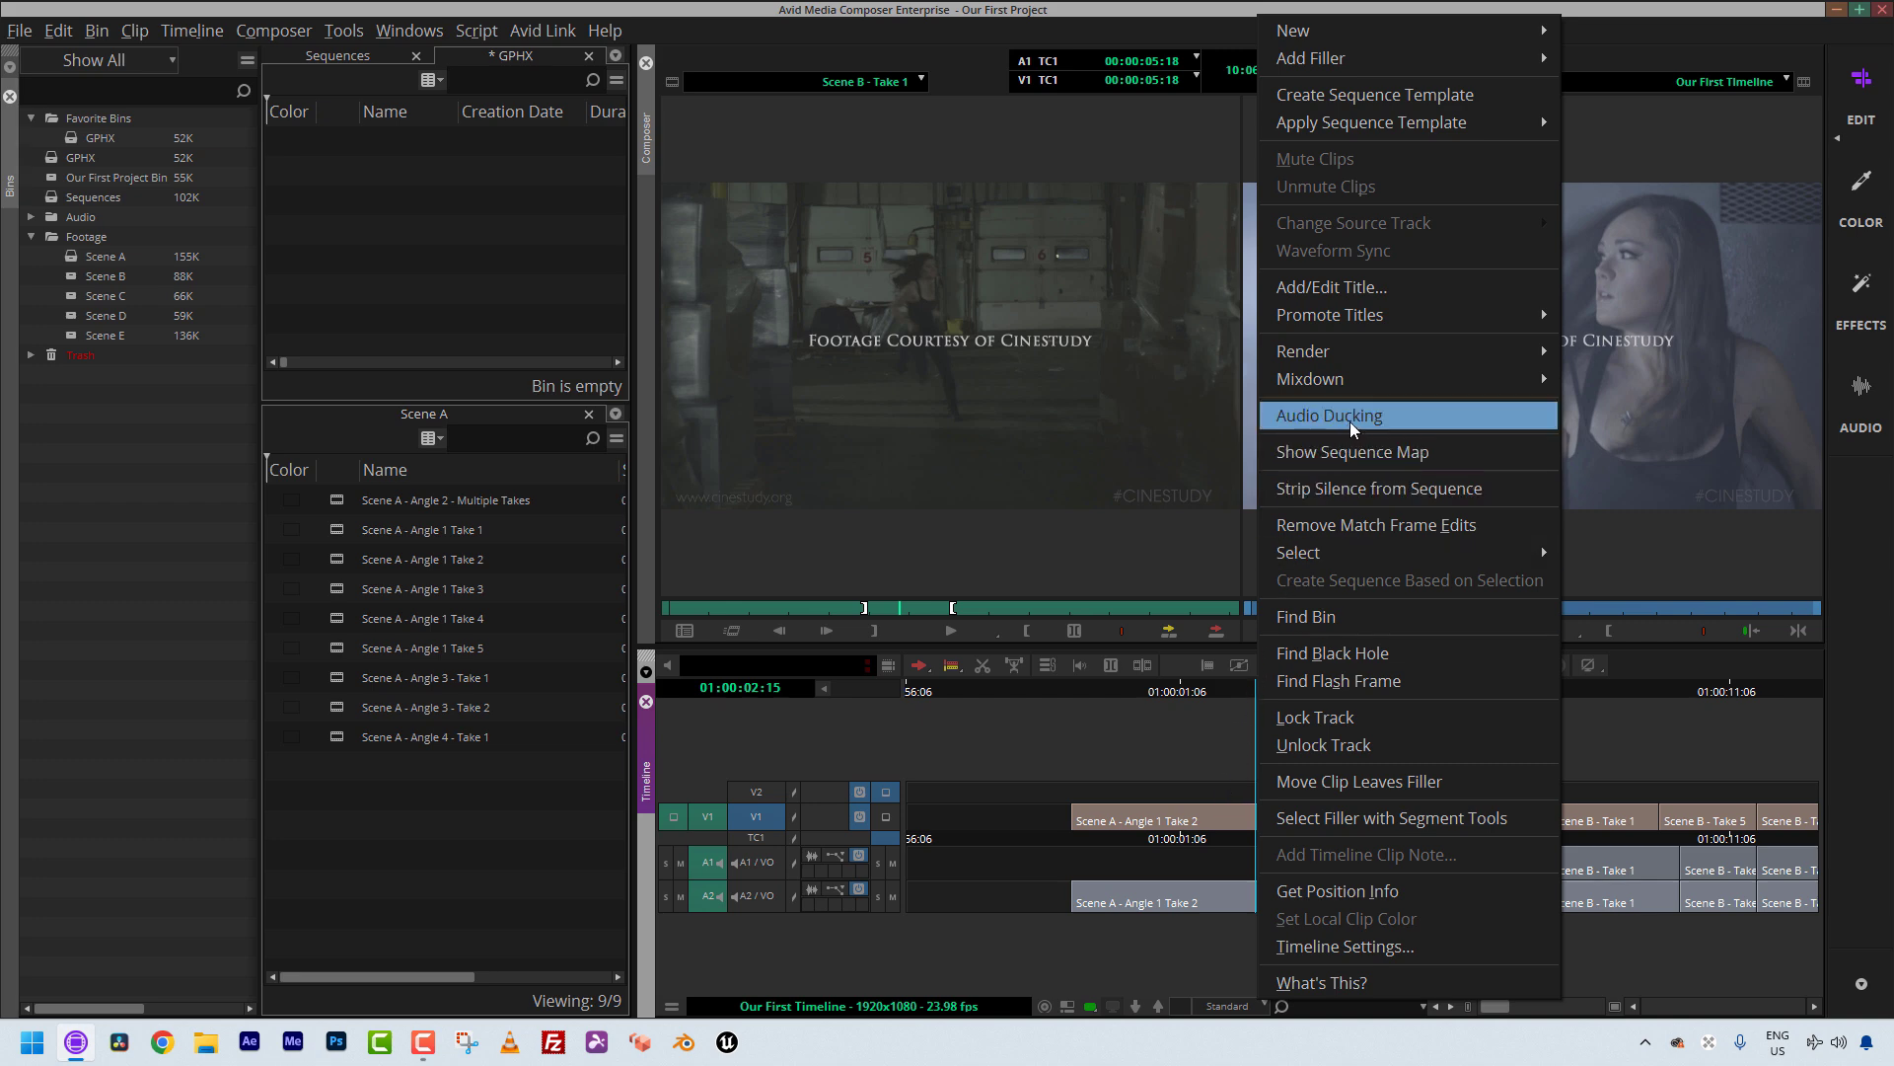
mouse_move(1366, 357)
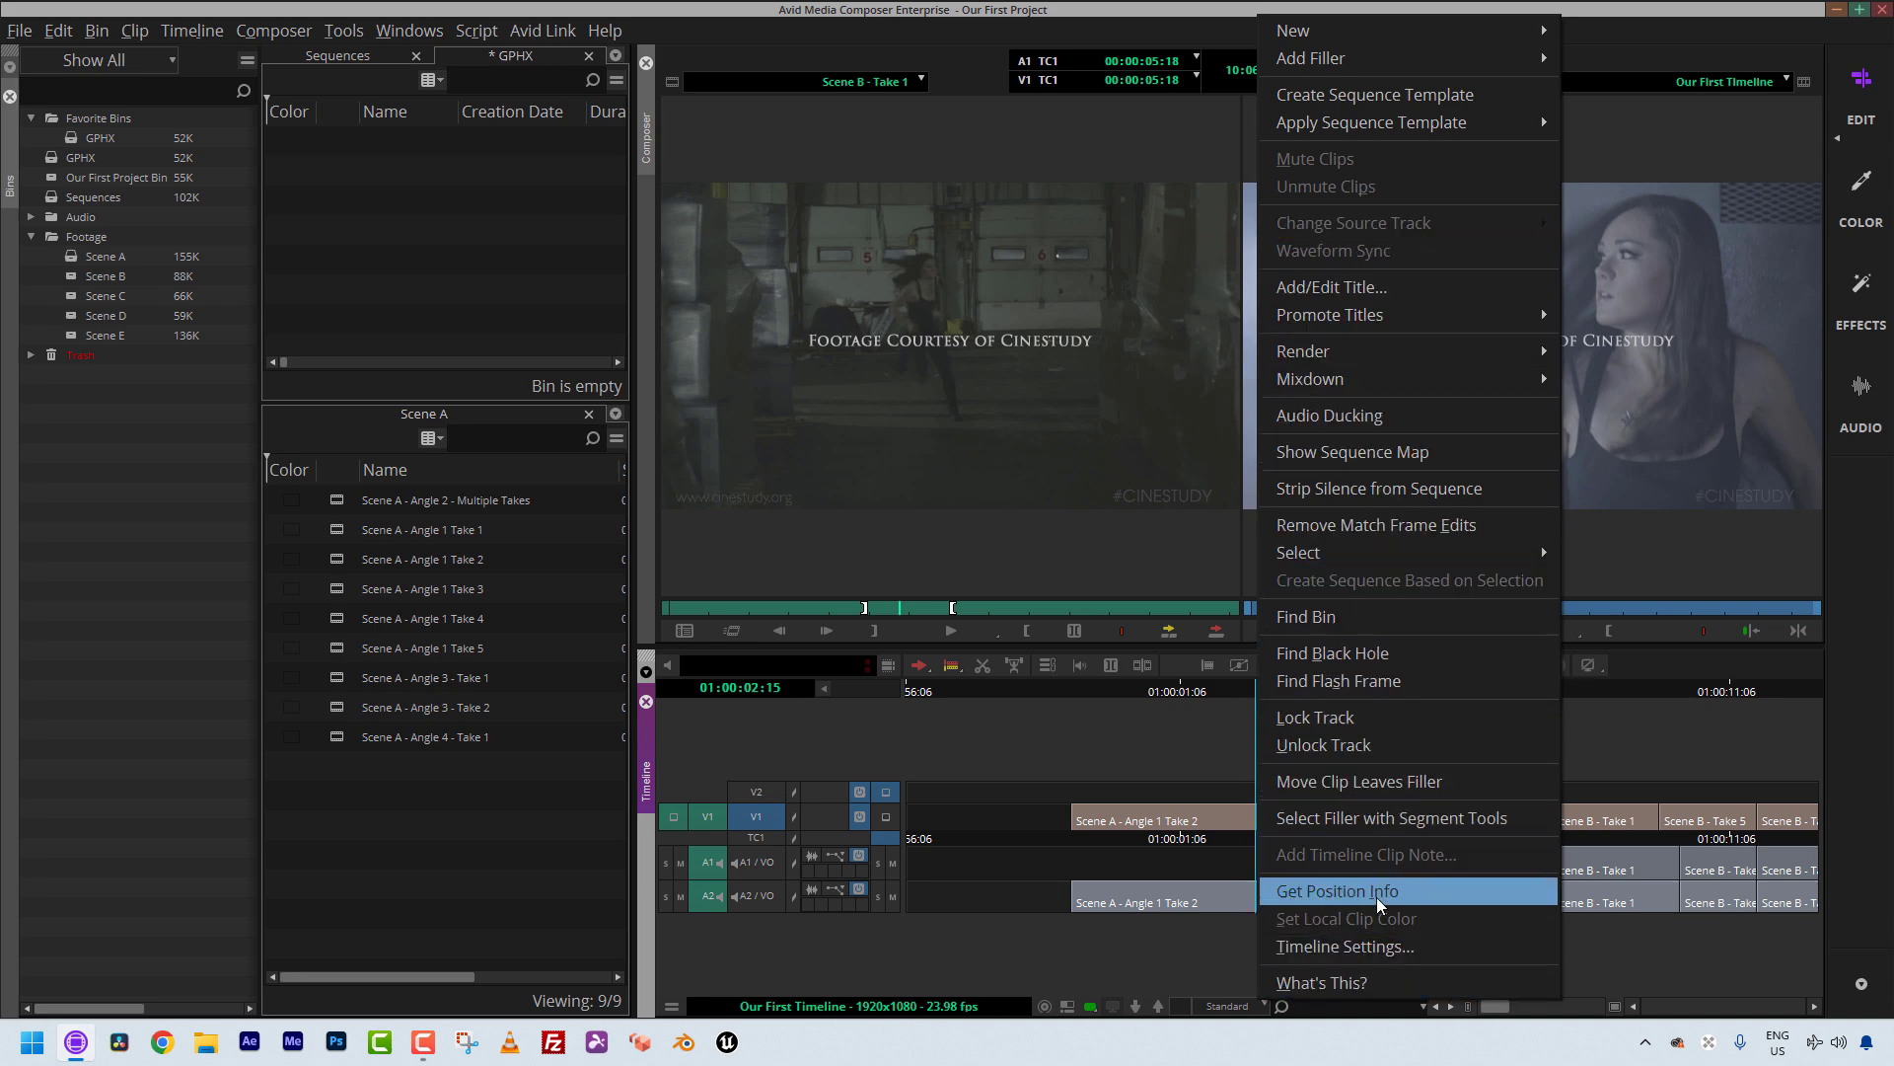
left_click(1200, 886)
- Play and scrub through the Scene A and Scene B clips in the timeline to review the edit
left_click_drag(1188, 809, 1447, 725)
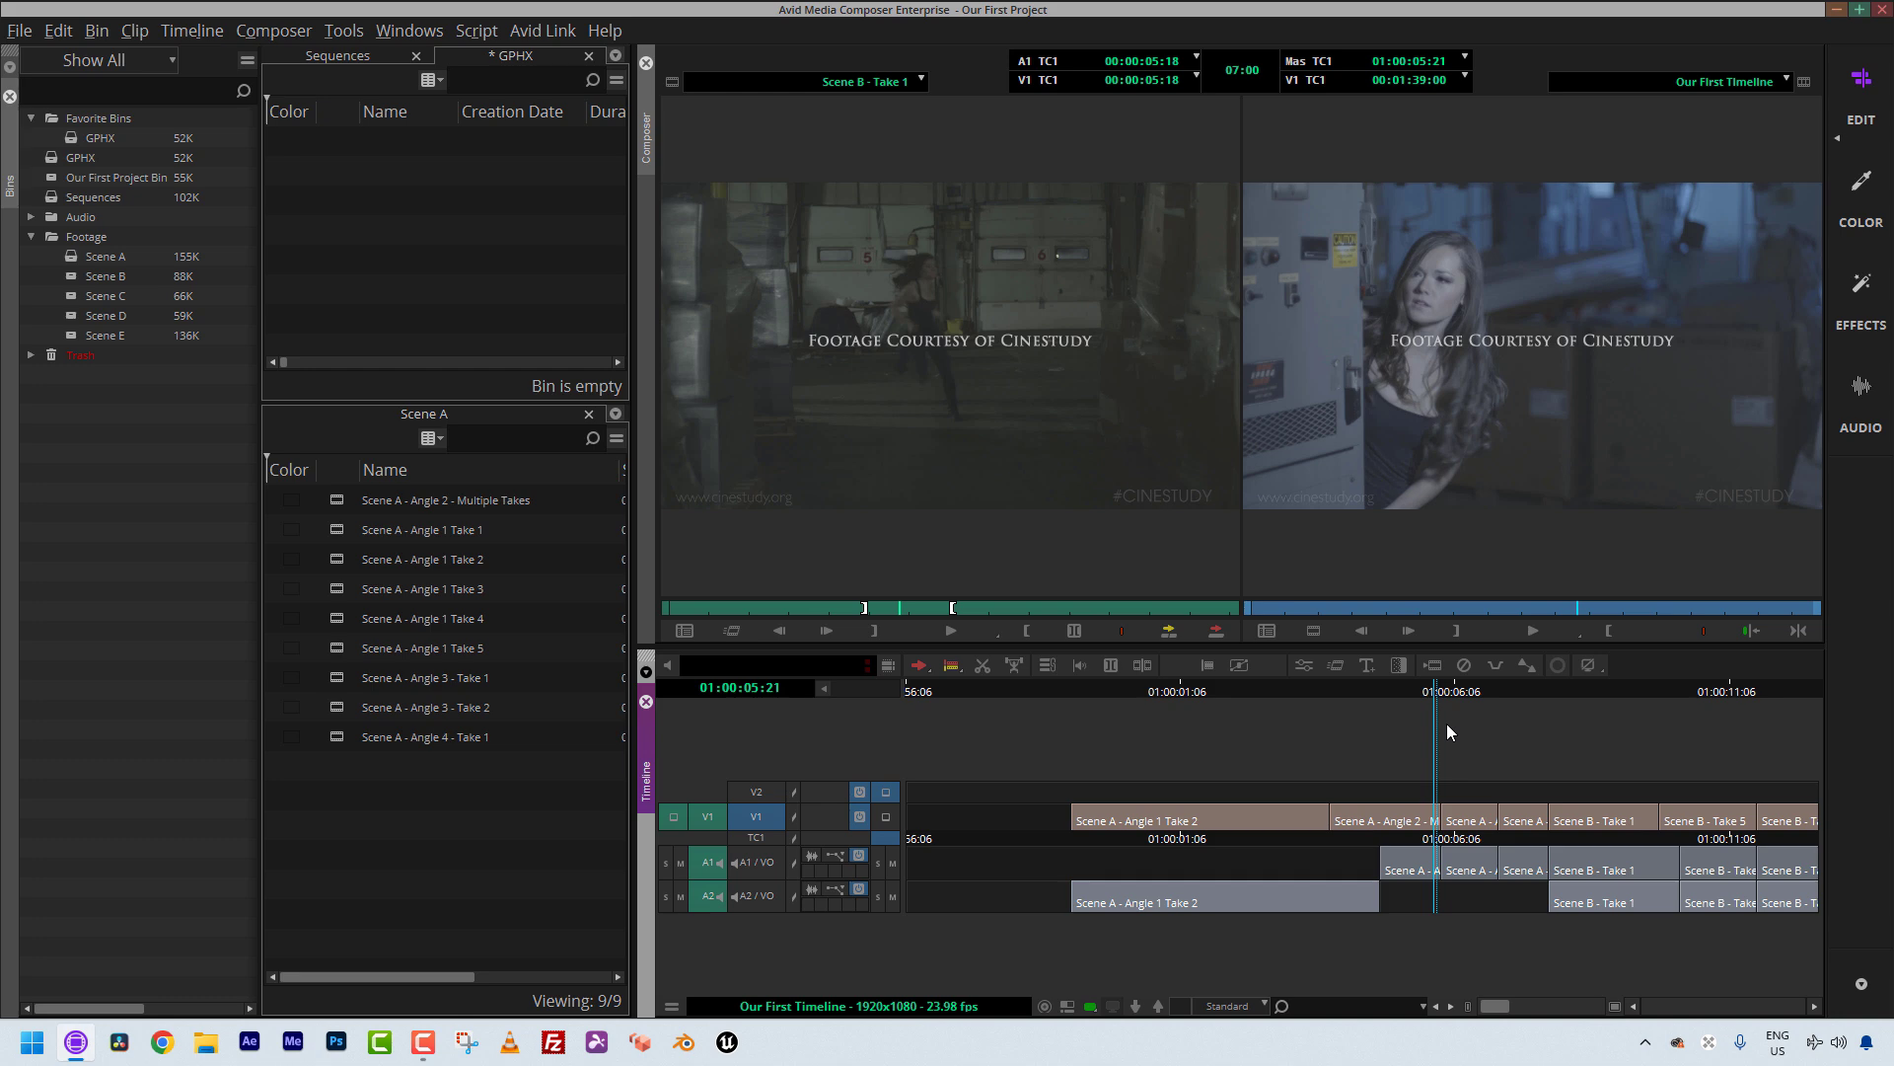
key("l")
key("l")
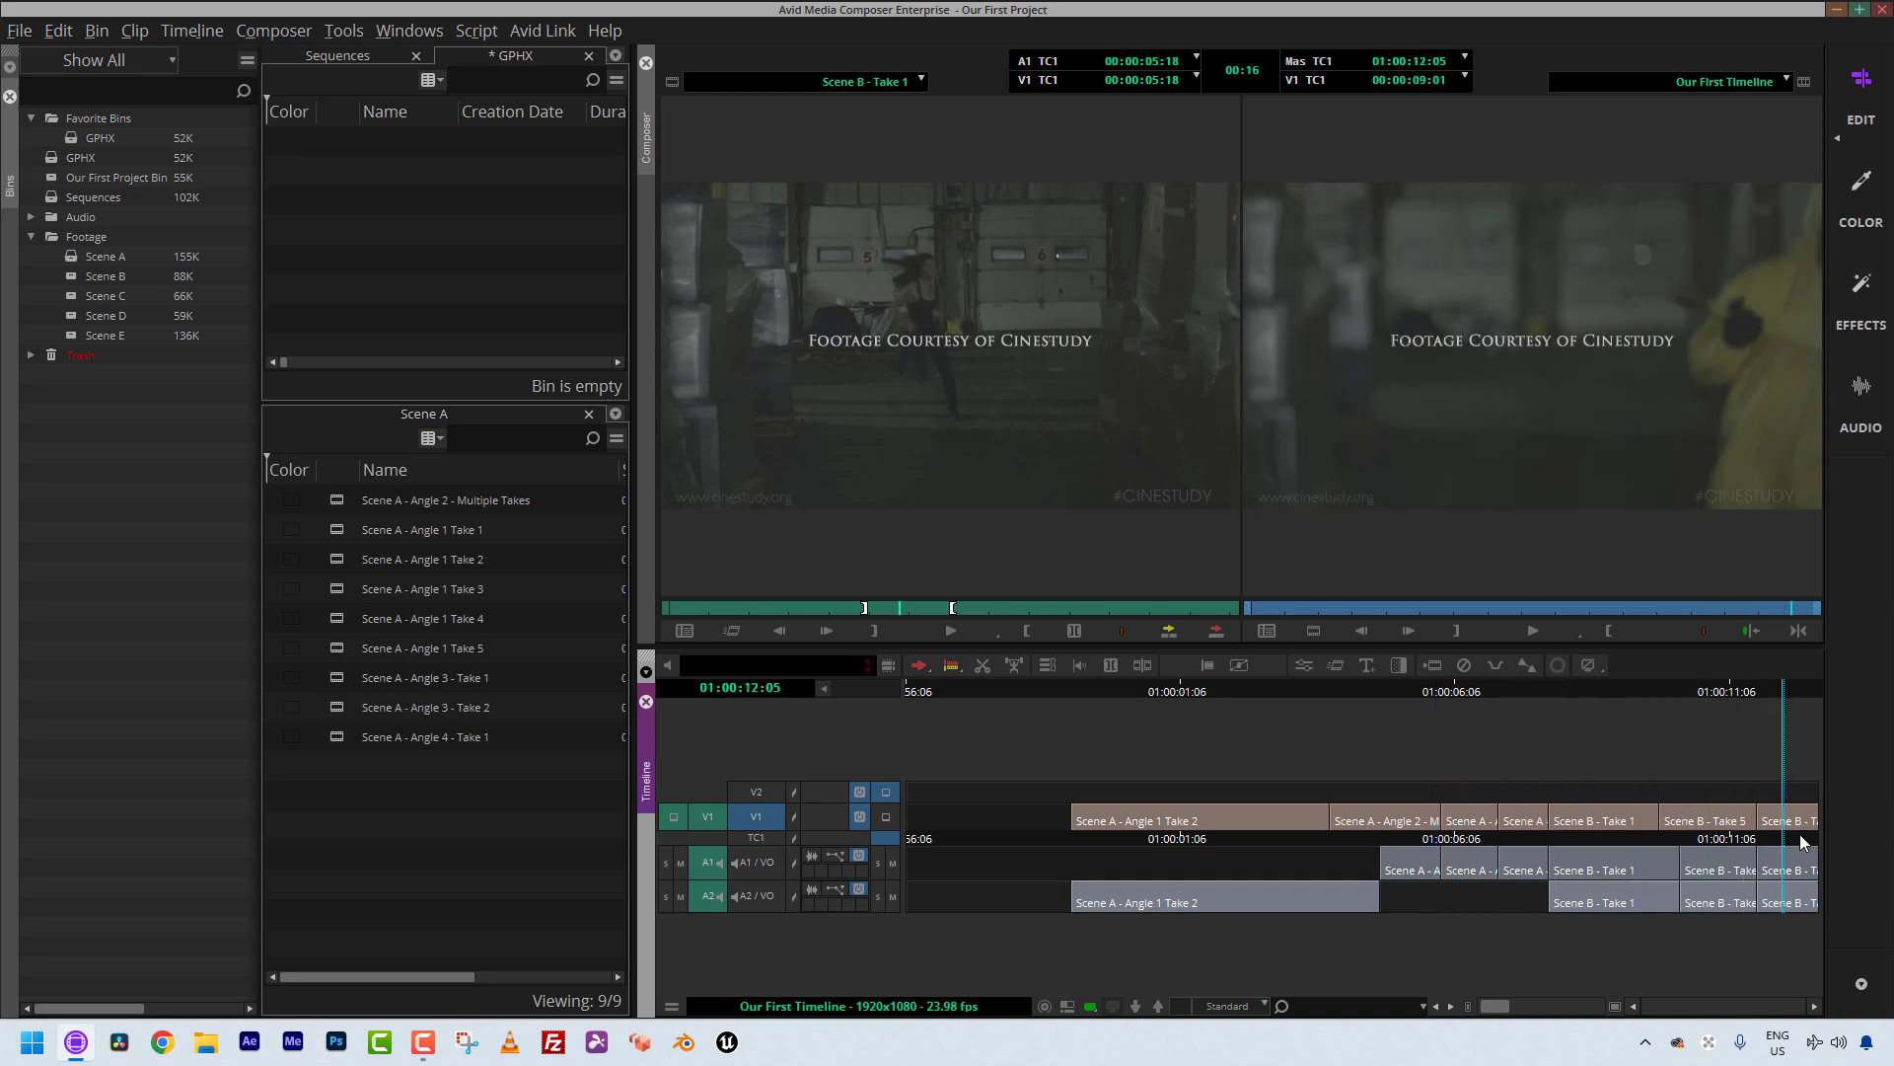
left_click(1281, 866)
left_click_drag(1328, 890, 1603, 886)
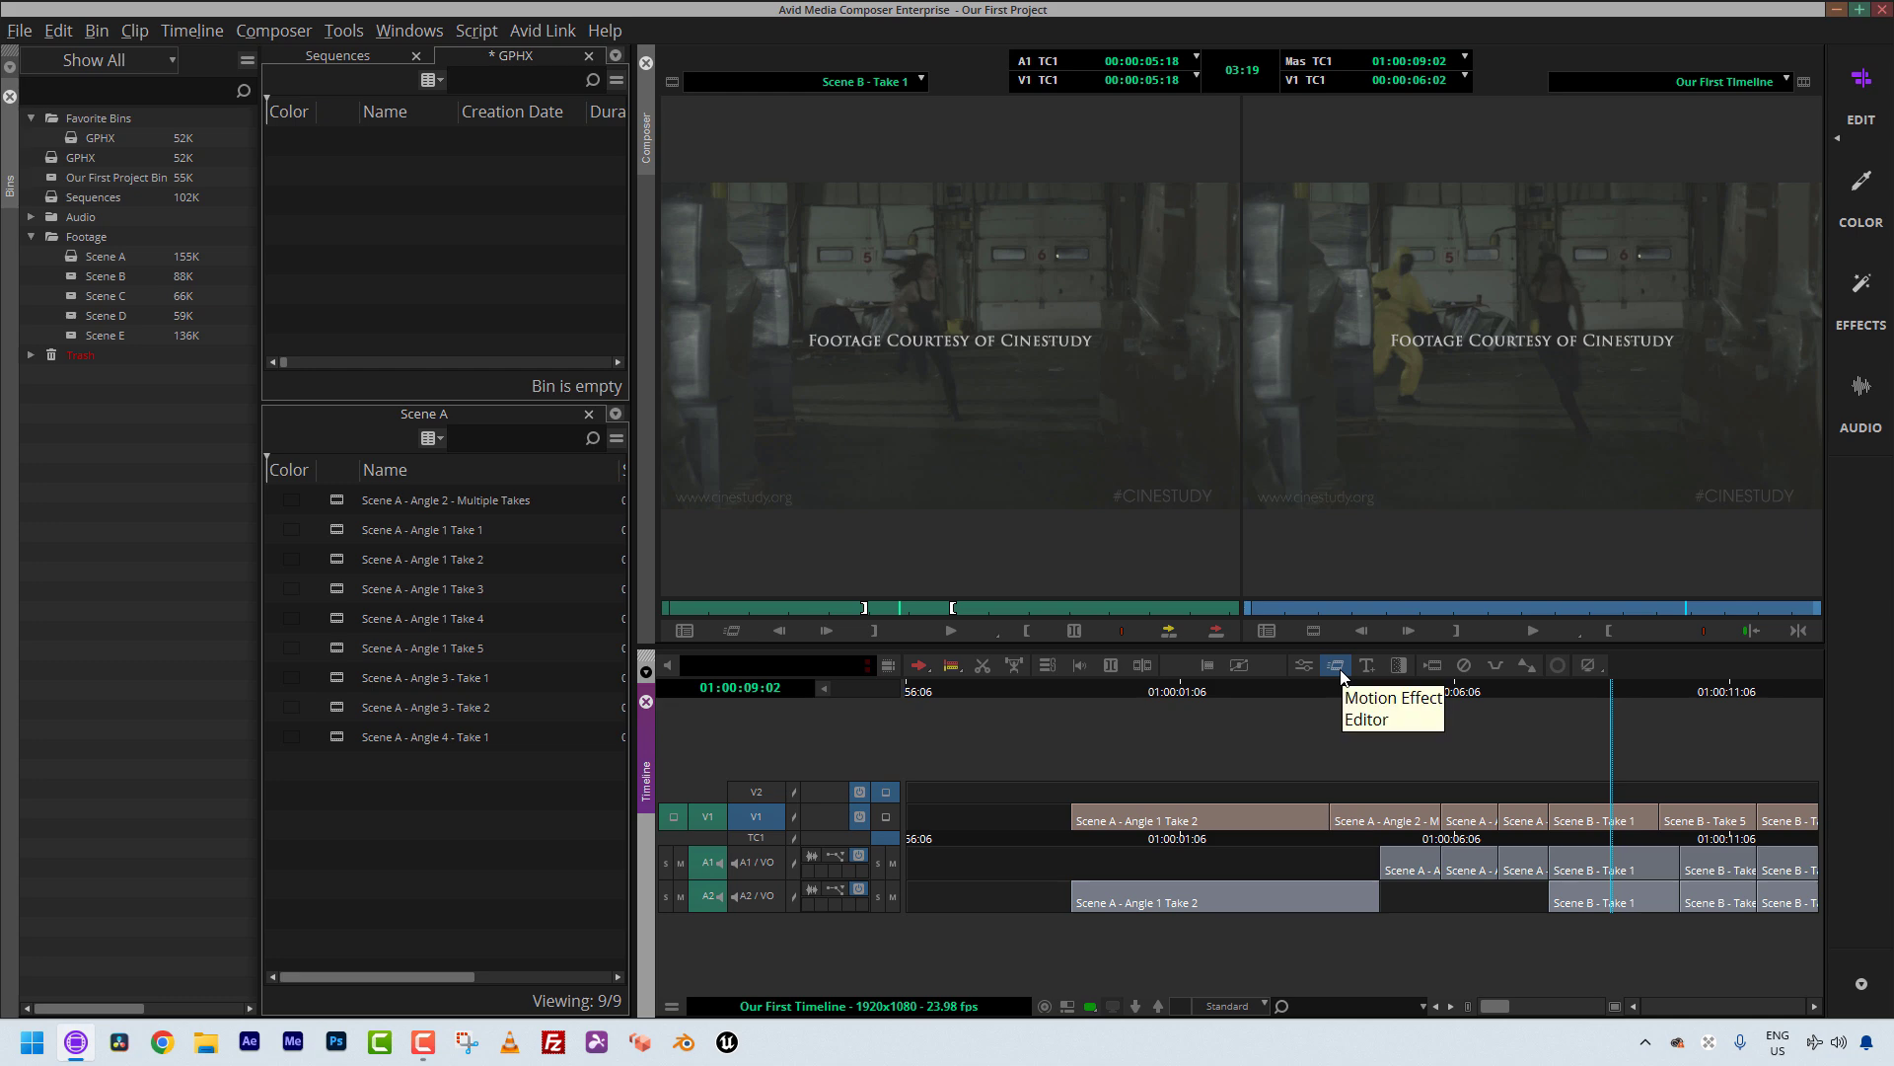
left_click_drag(1596, 842, 1367, 844)
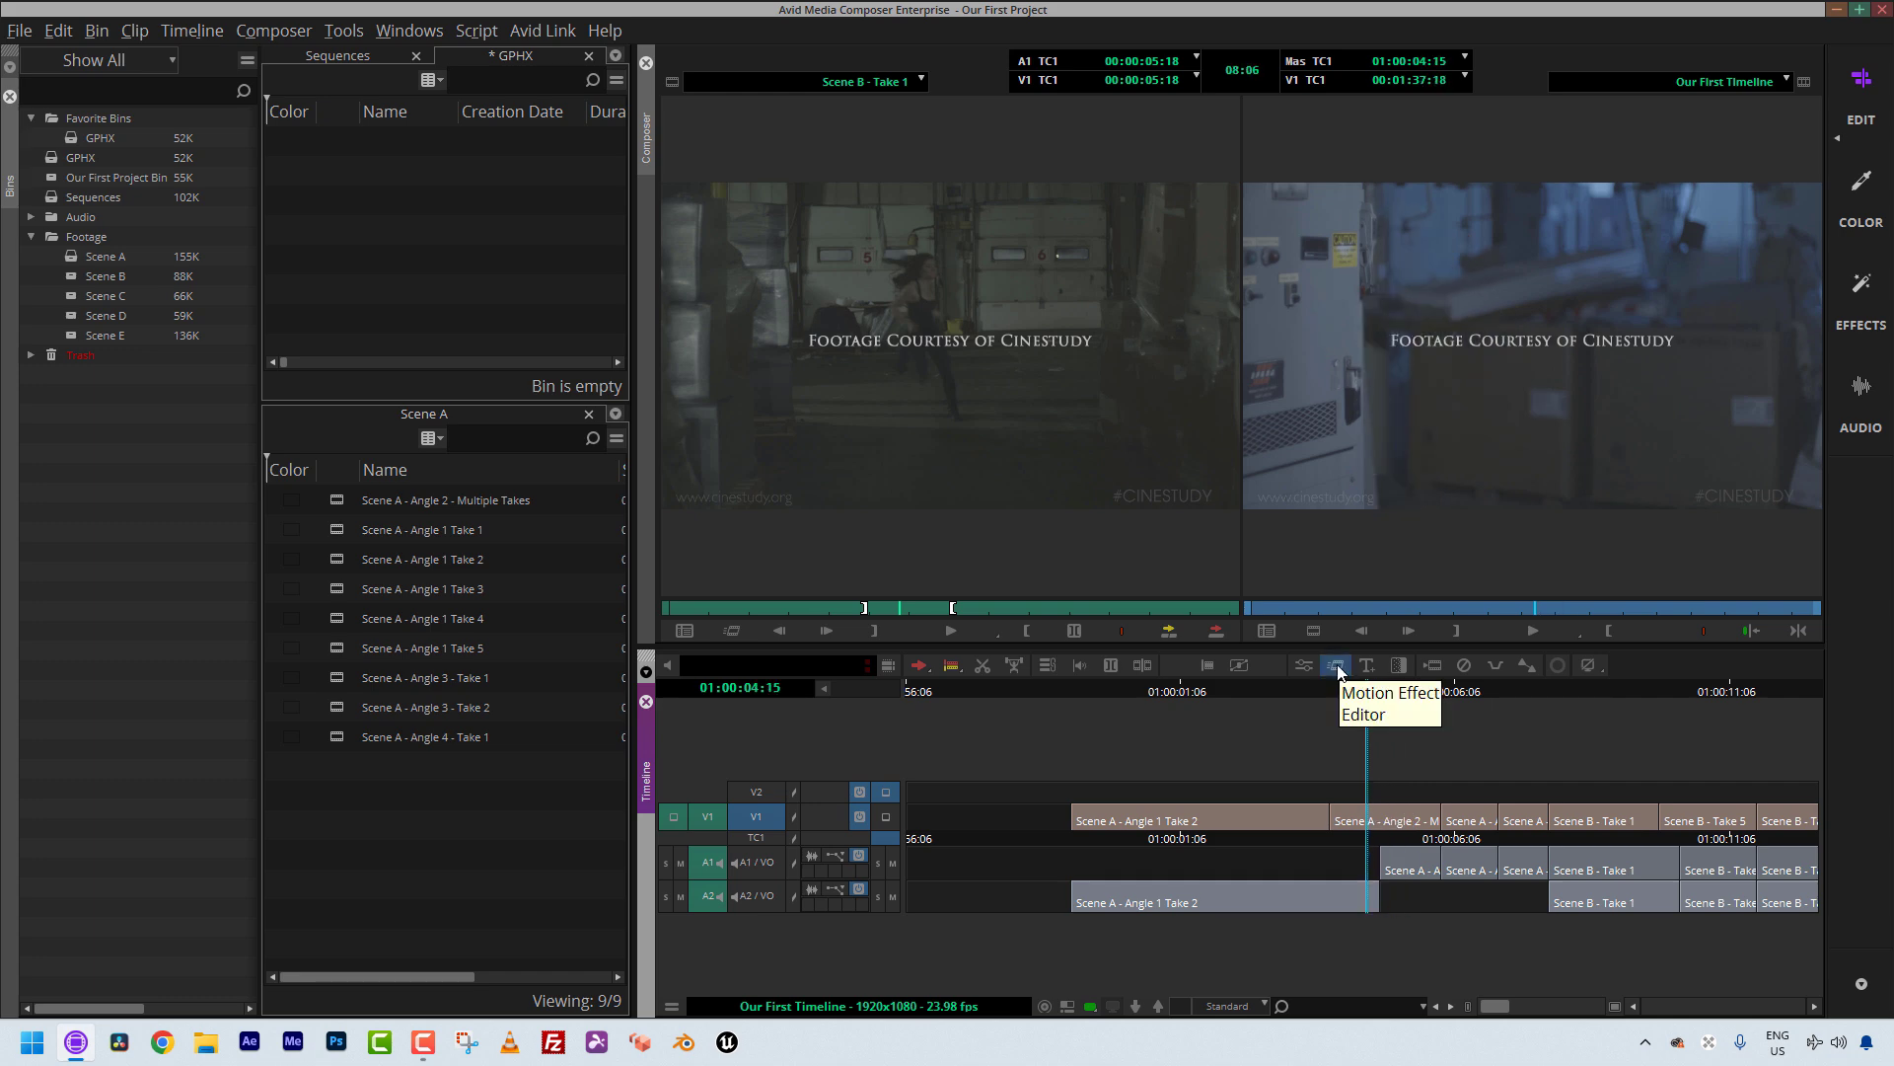
left_click_drag(1451, 834, 1522, 834)
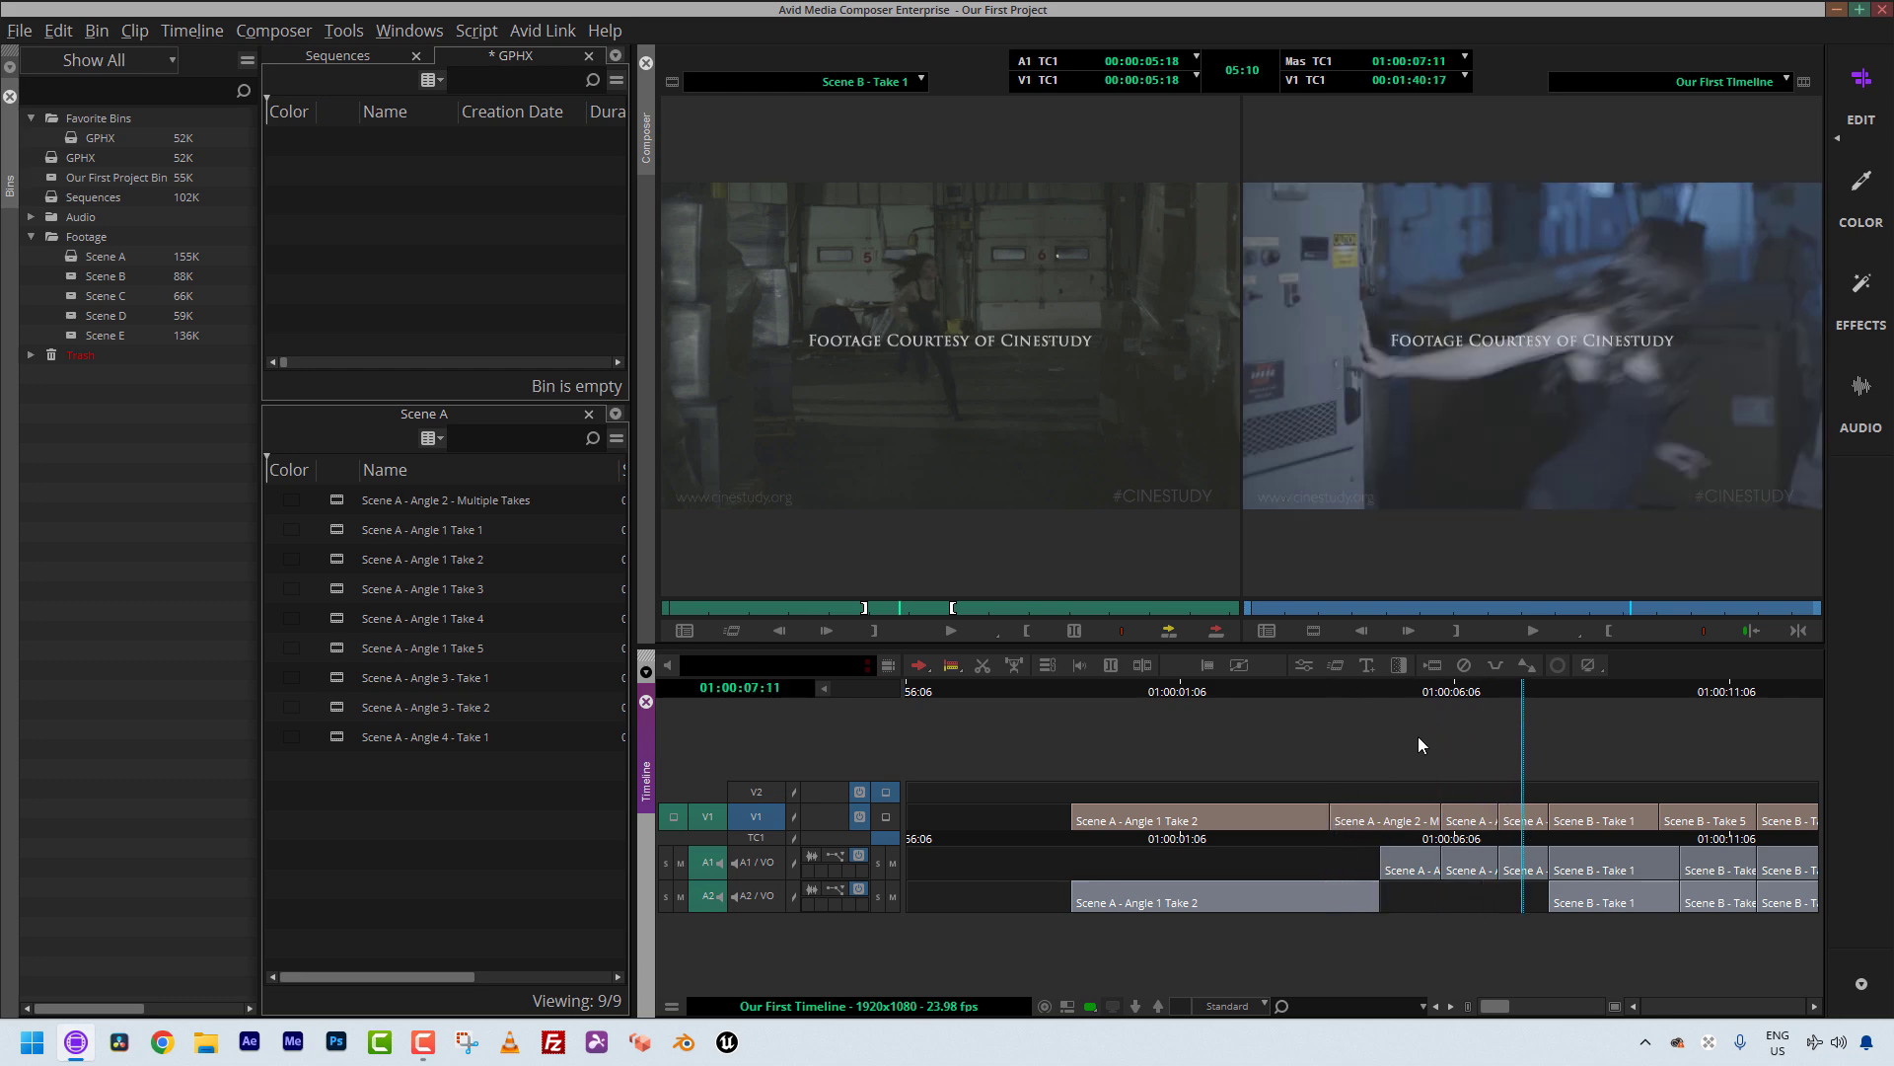
- Open the Motion Effect Editor from the timeline to view its speed controls, and close it
left_click(1338, 667)
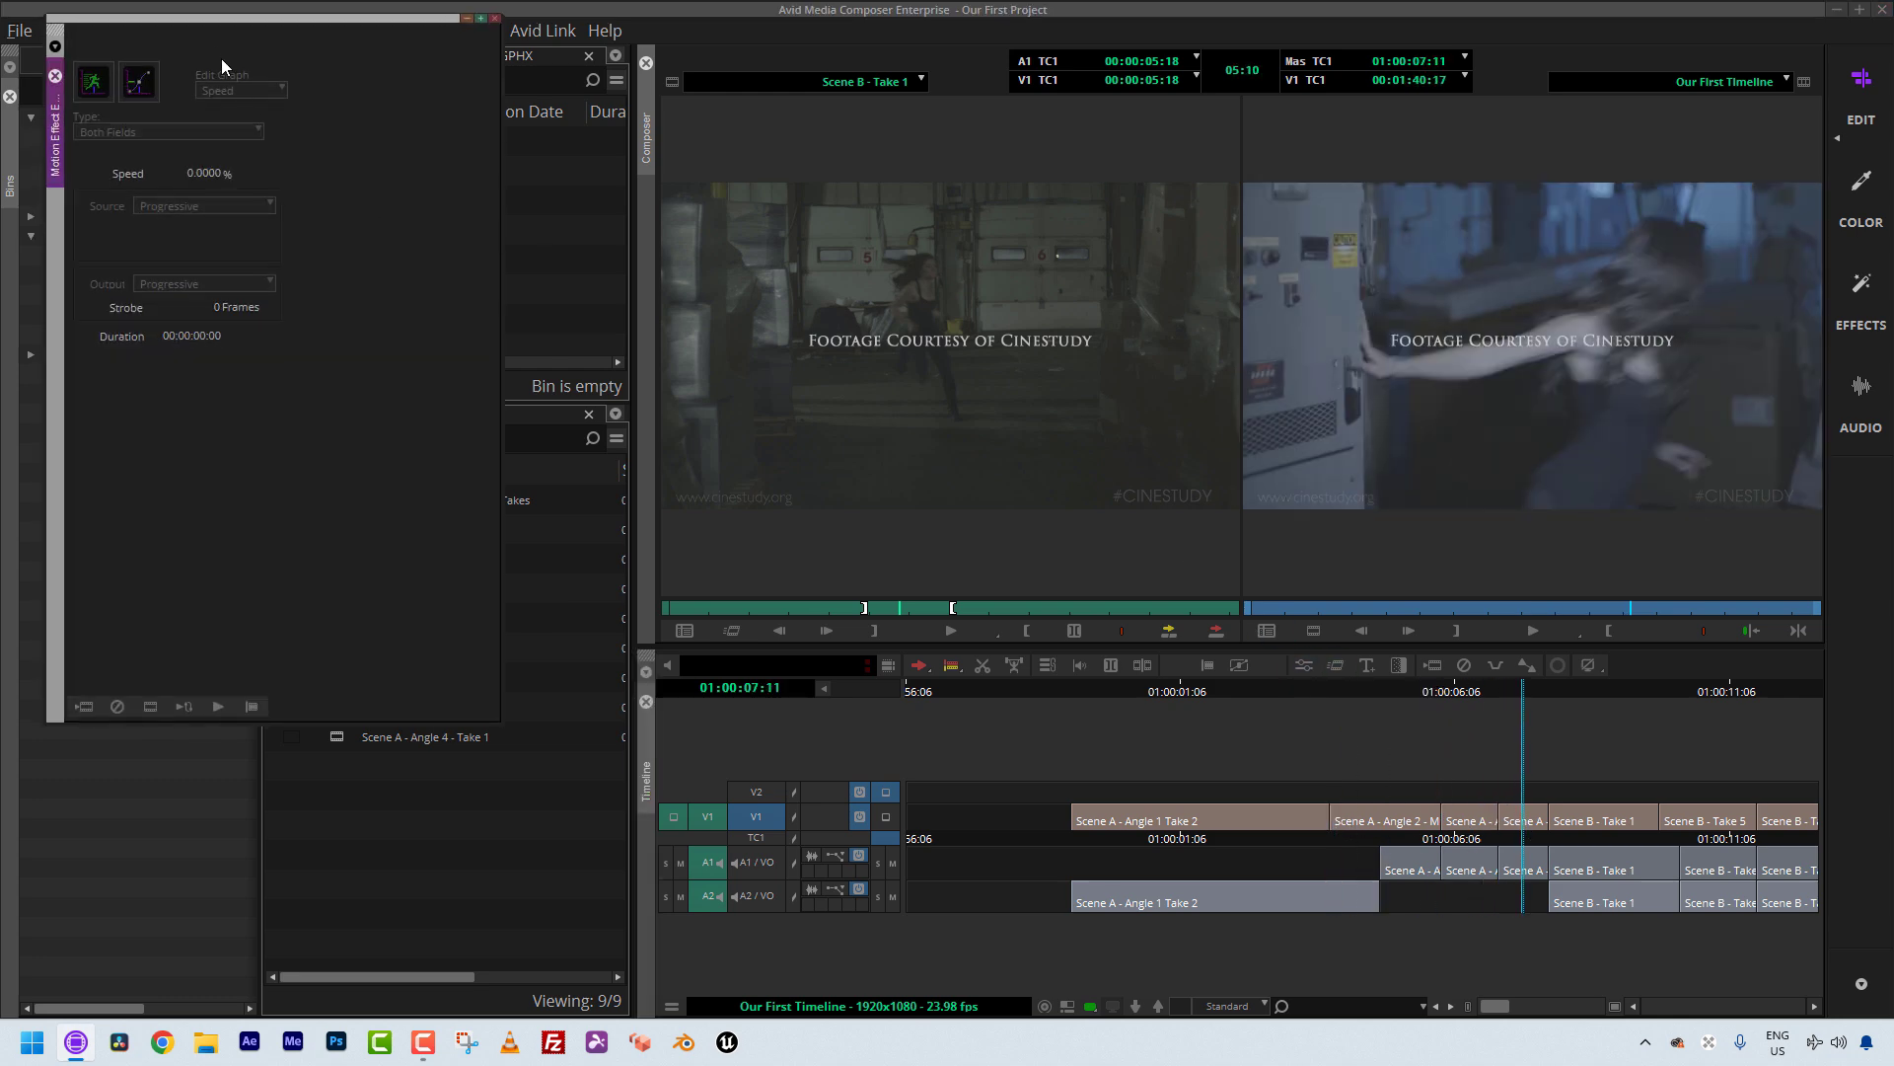
left_click_drag(207, 19, 648, 216)
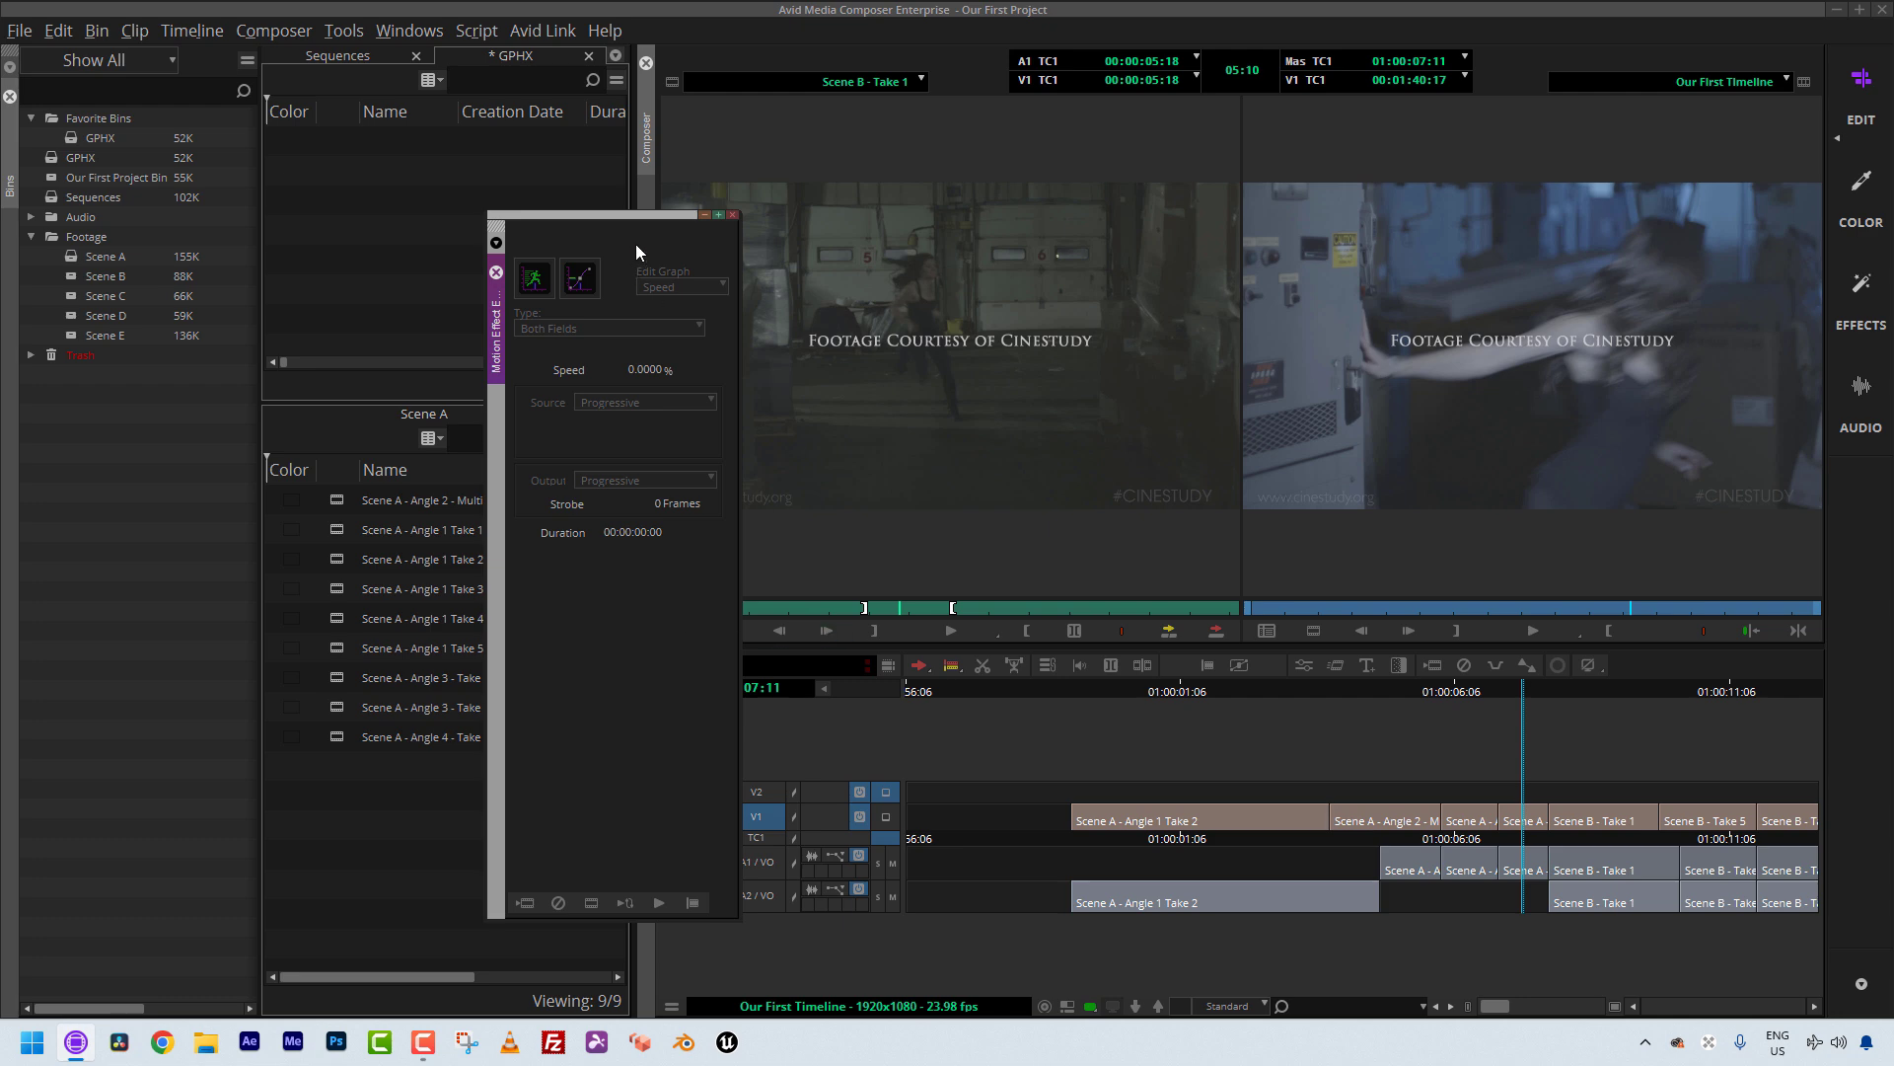
left_click_drag(641, 216, 352, 230)
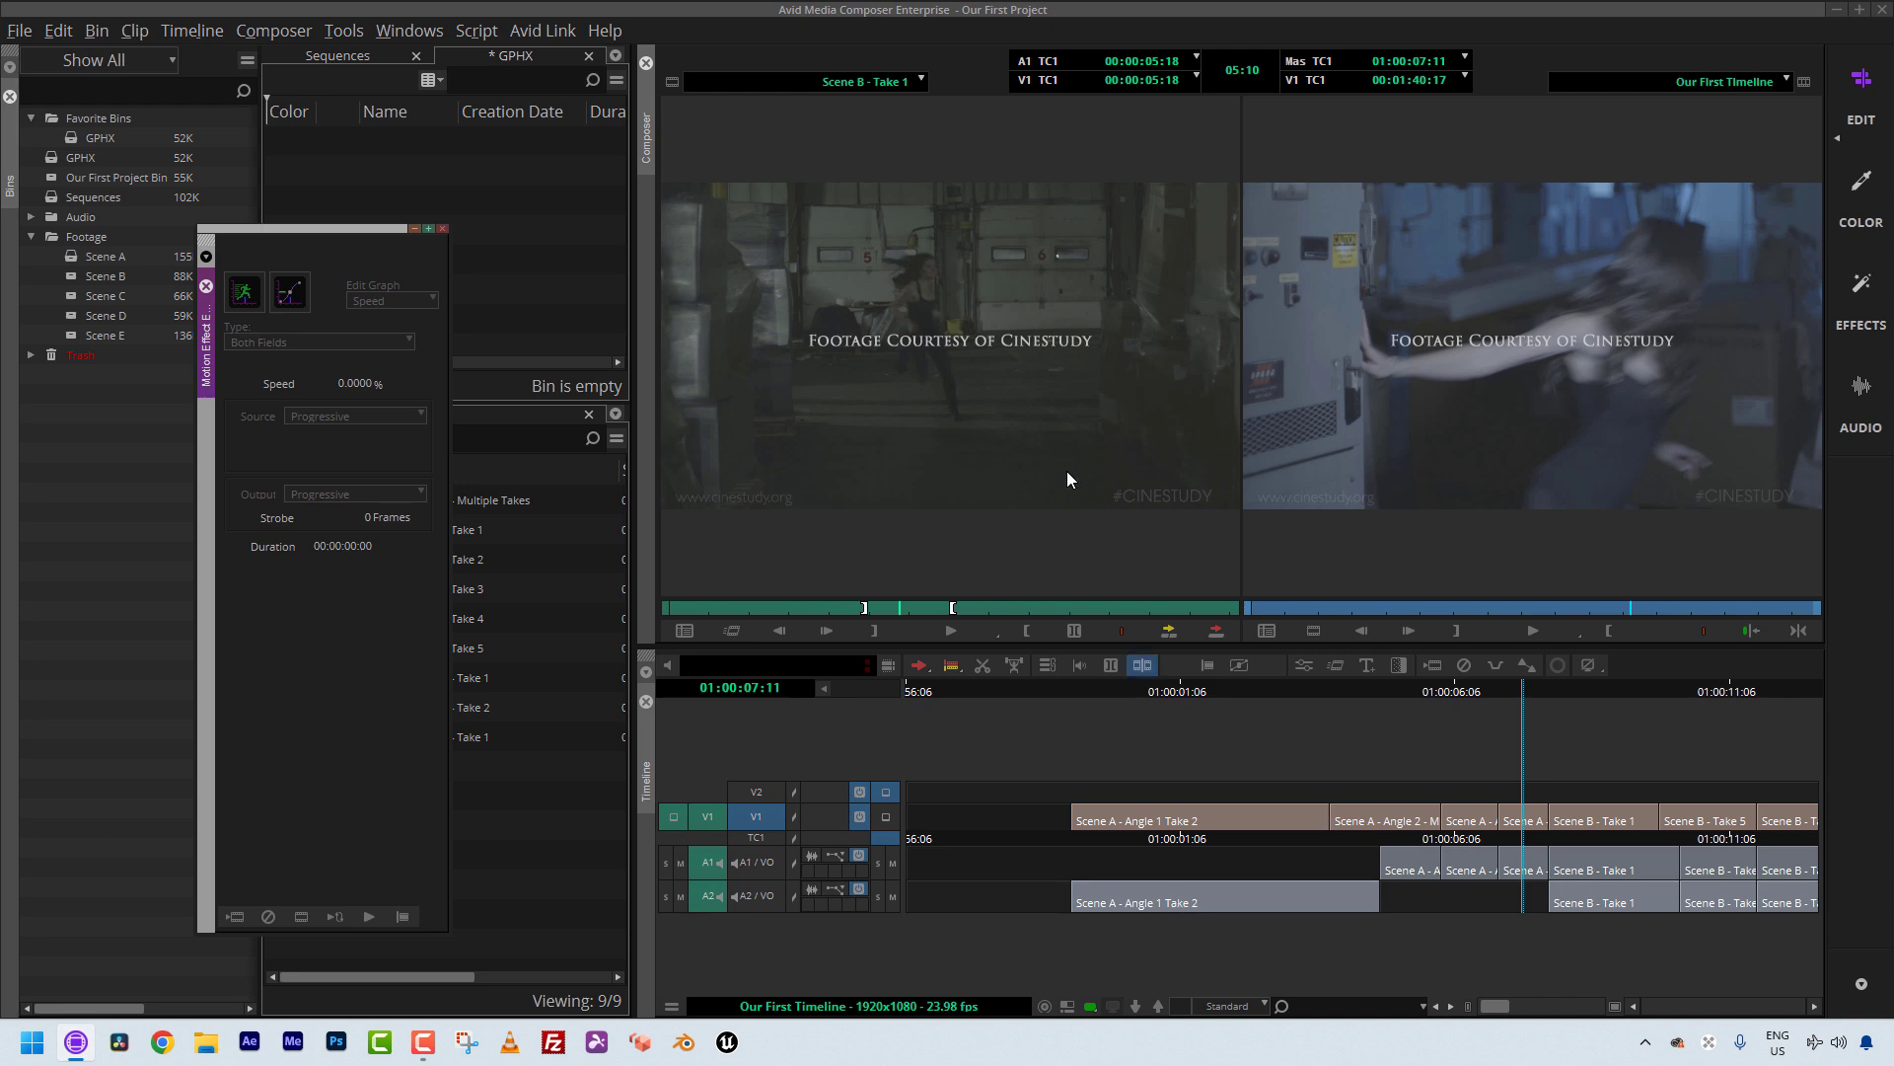
left_click(442, 228)
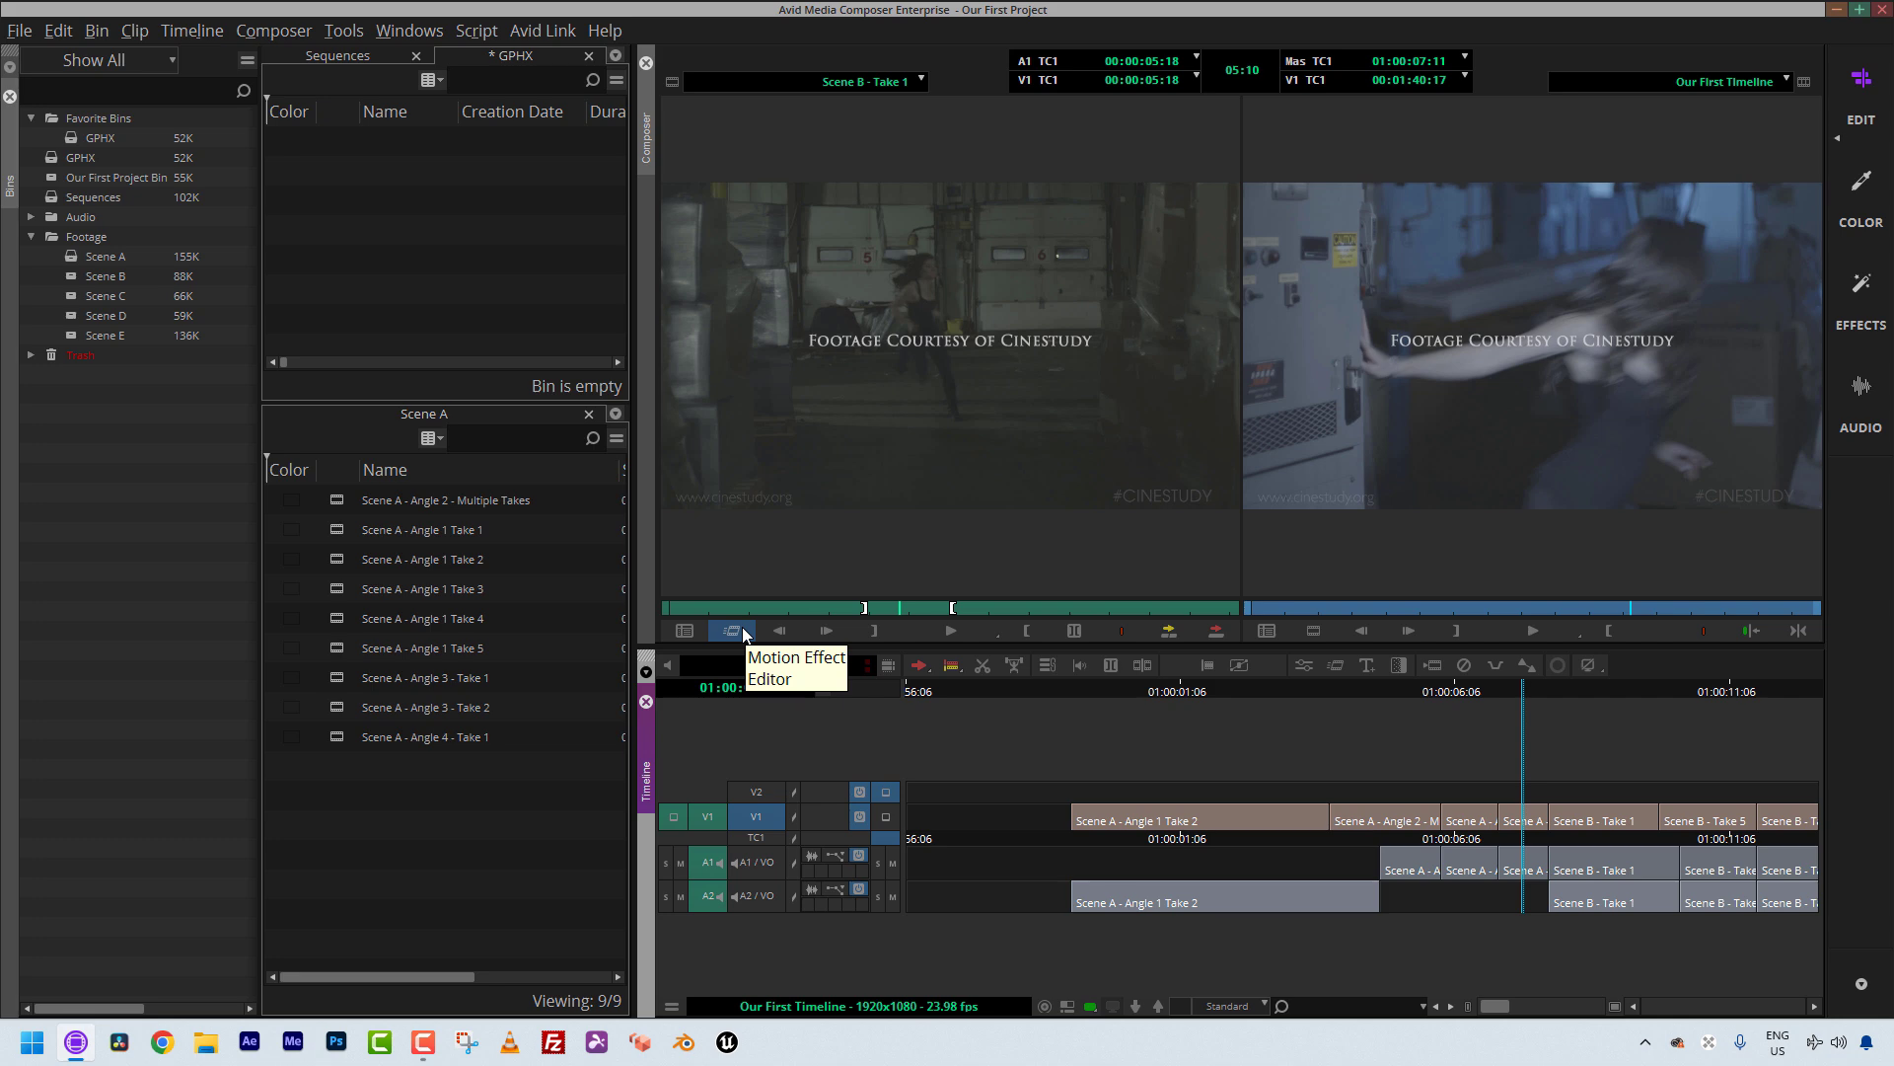
- Search the Command Palette for "motion" to locate the Motion Effect Editor command, and close the palette
left_click(339, 31)
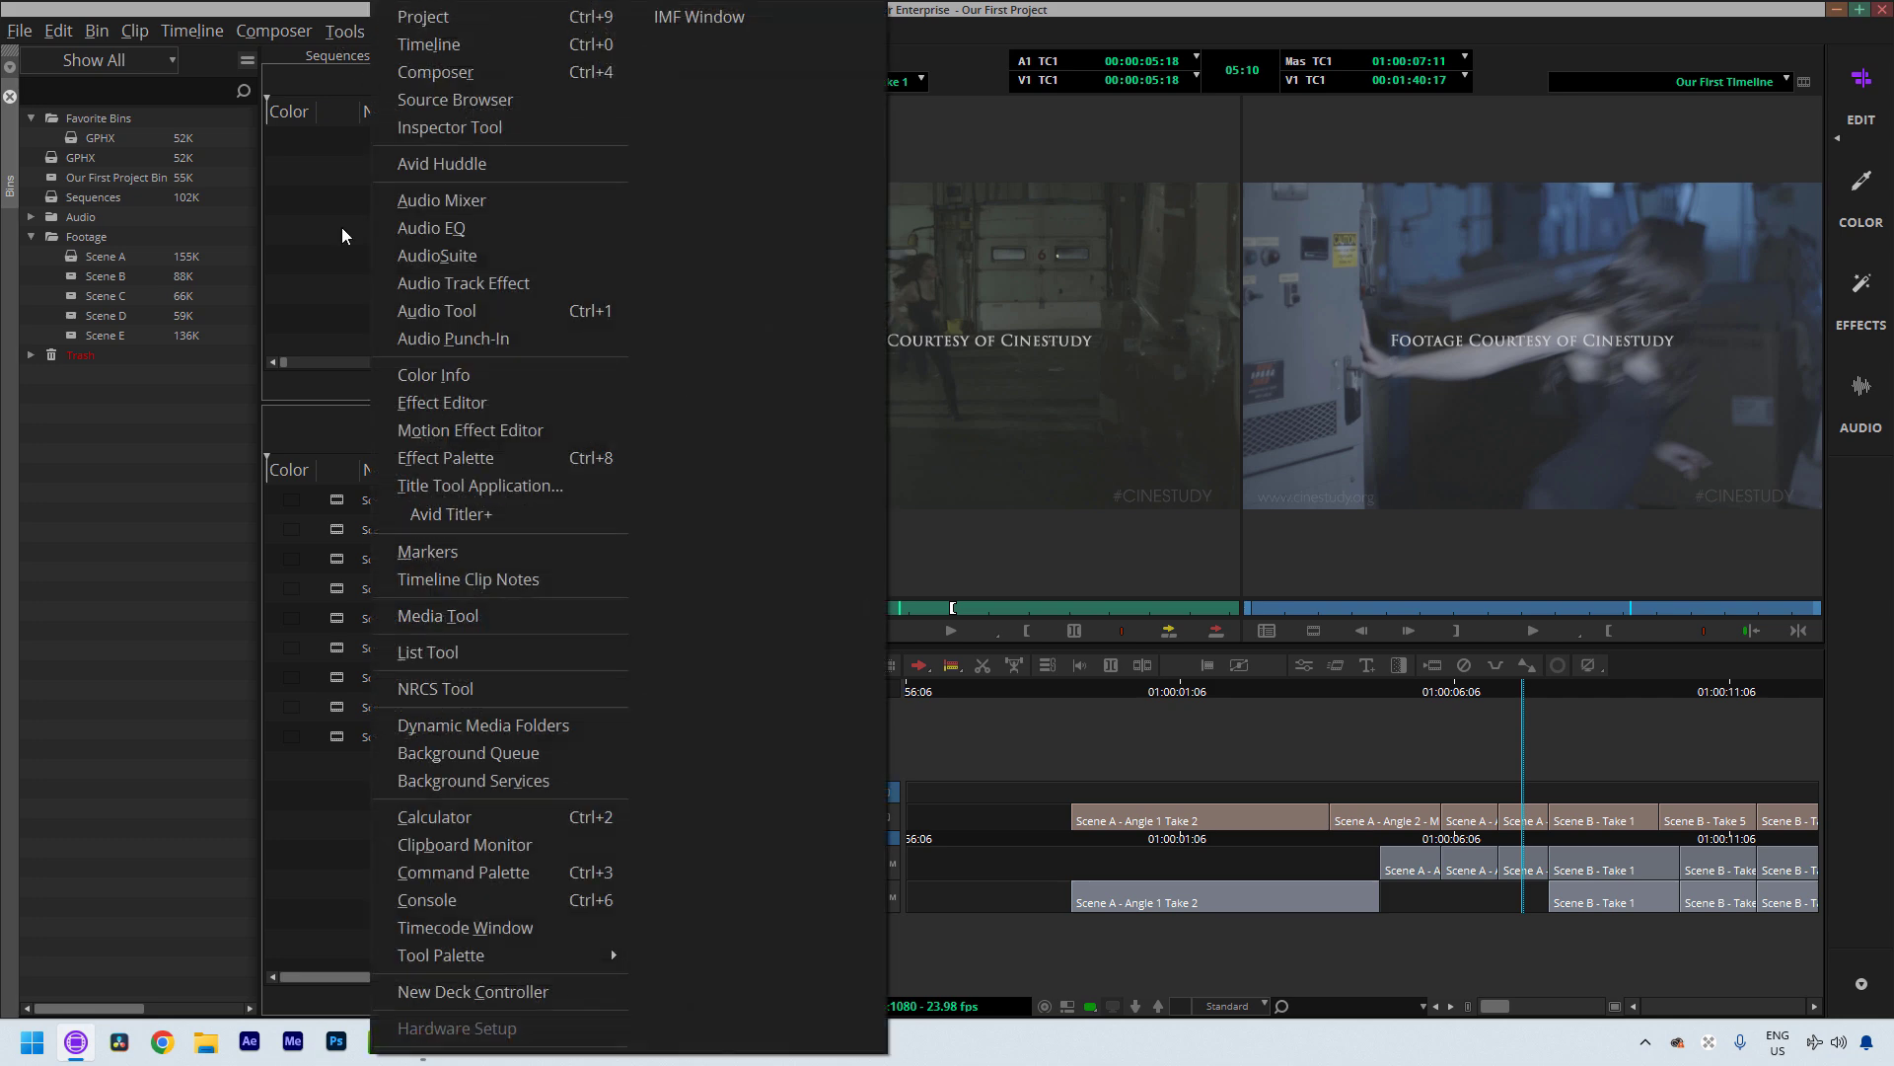
left_click(458, 873)
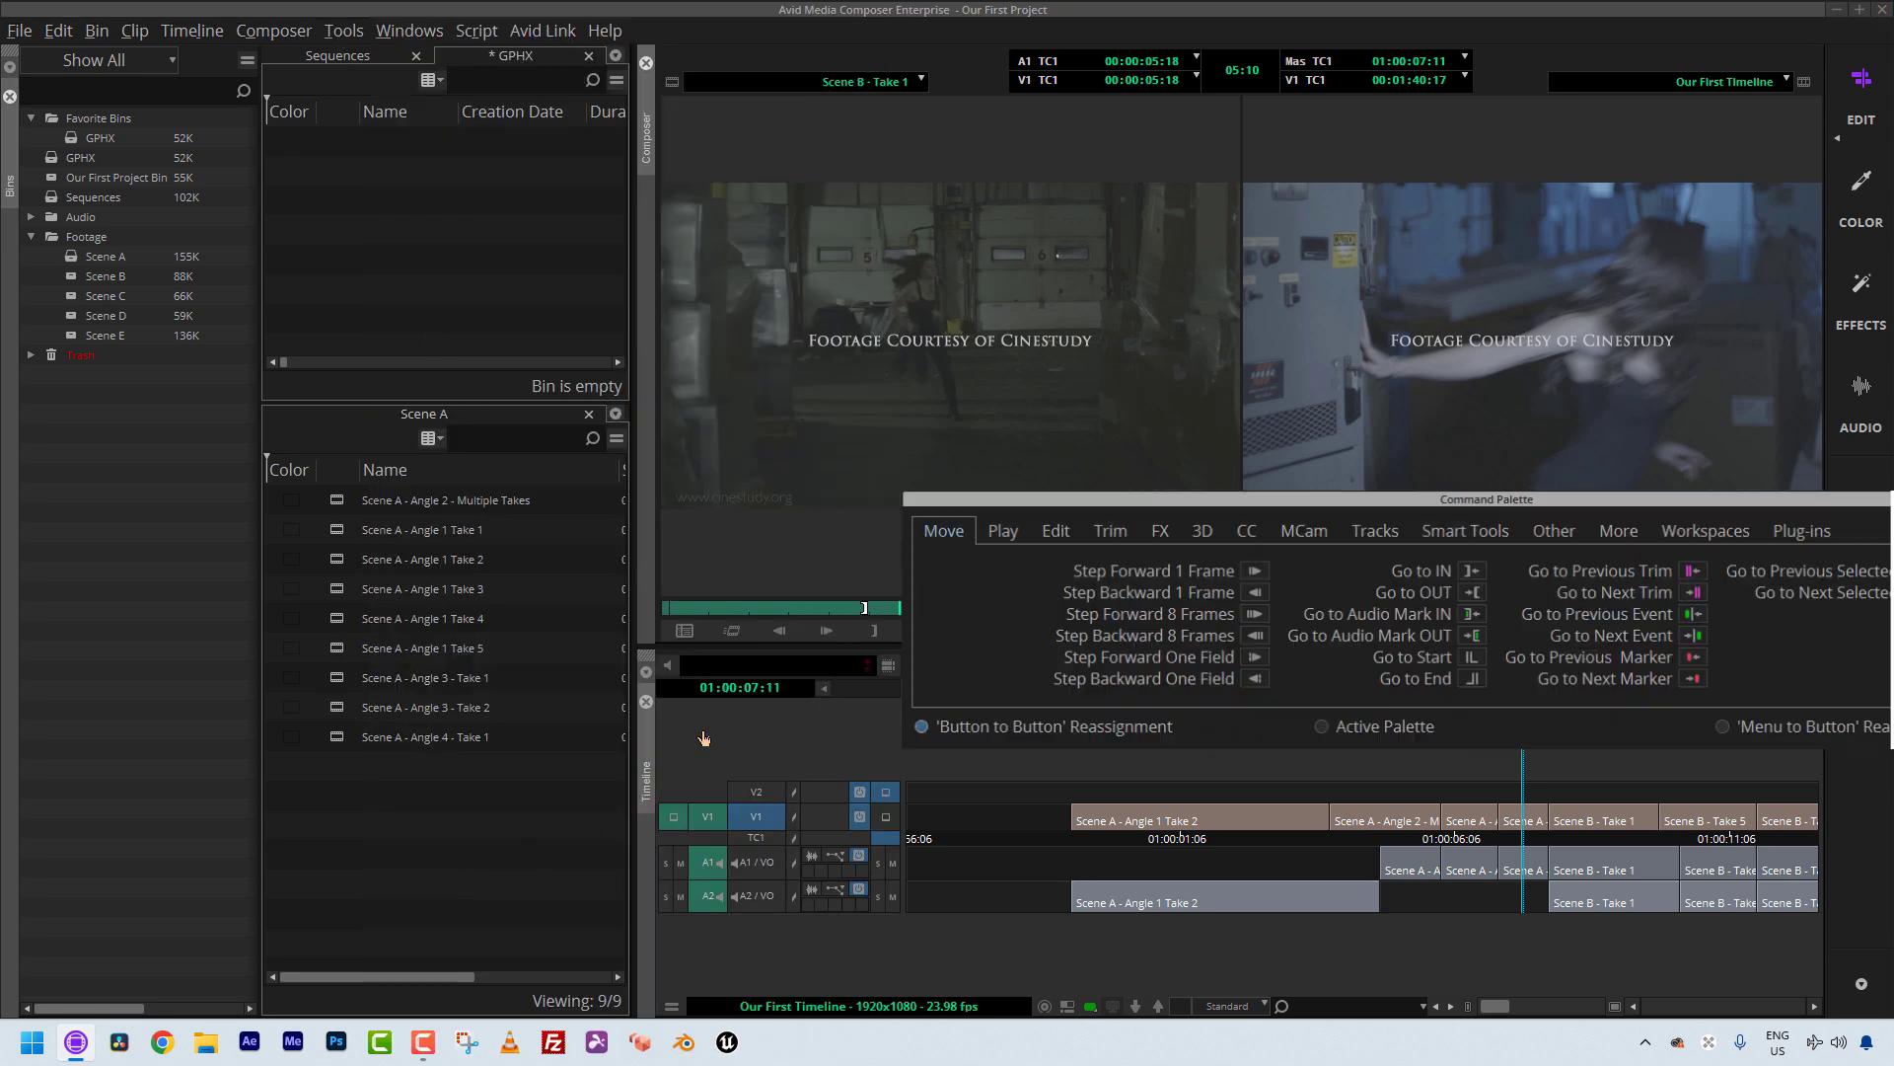
left_click_drag(1773, 491, 1115, 367)
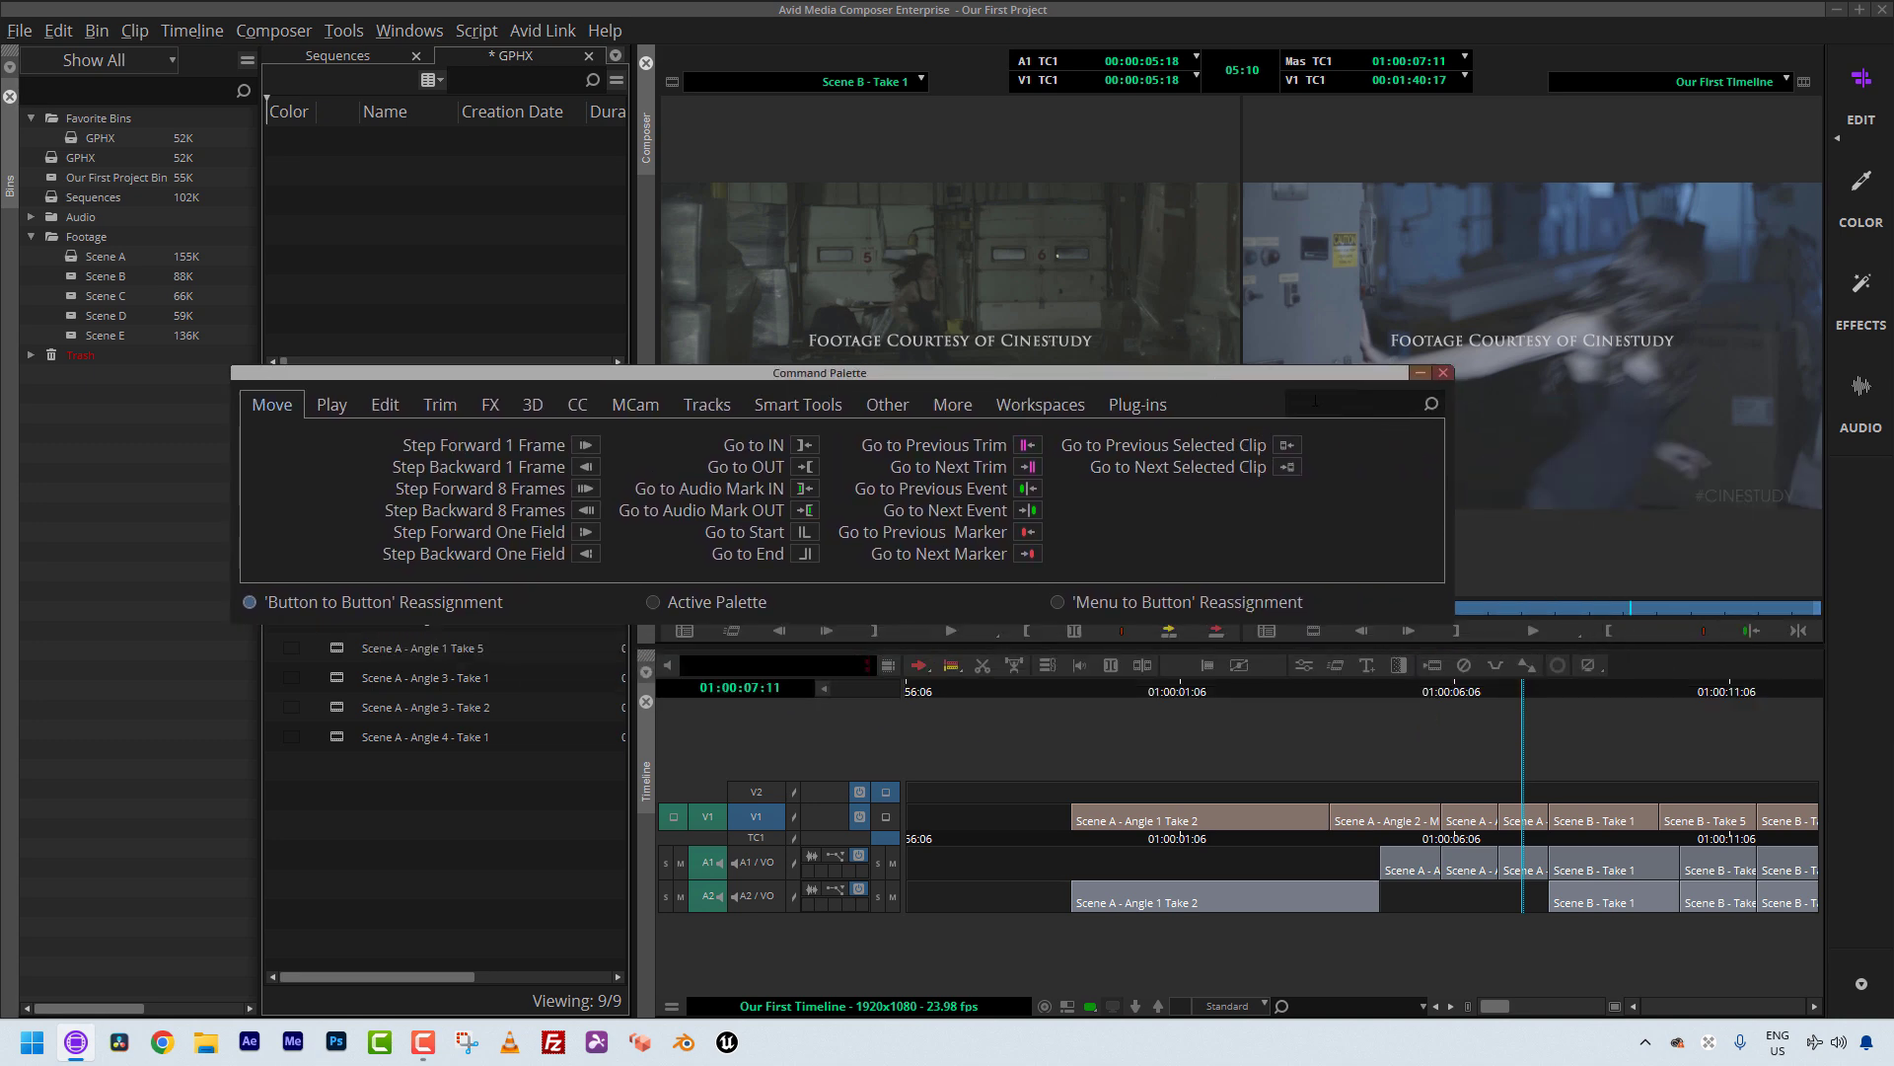
left_click(1334, 399)
type("motion")
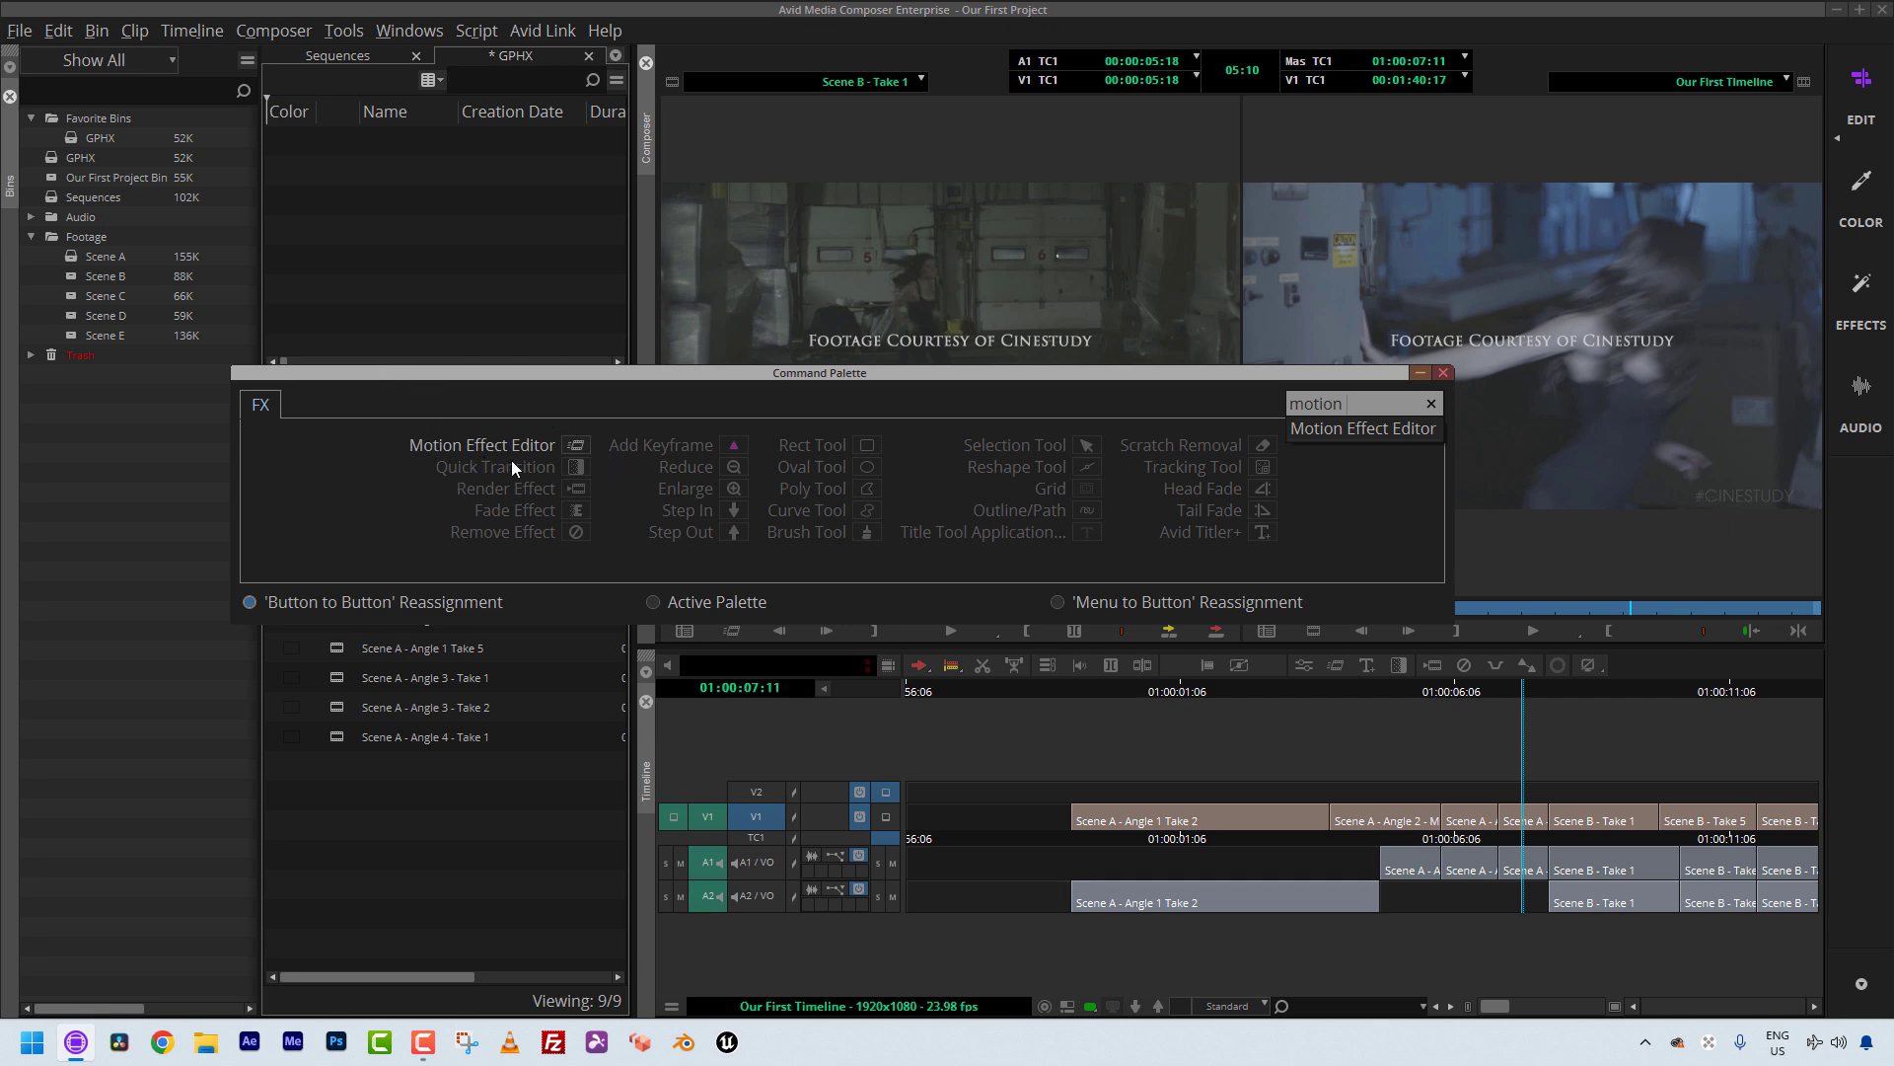
left_click(1443, 373)
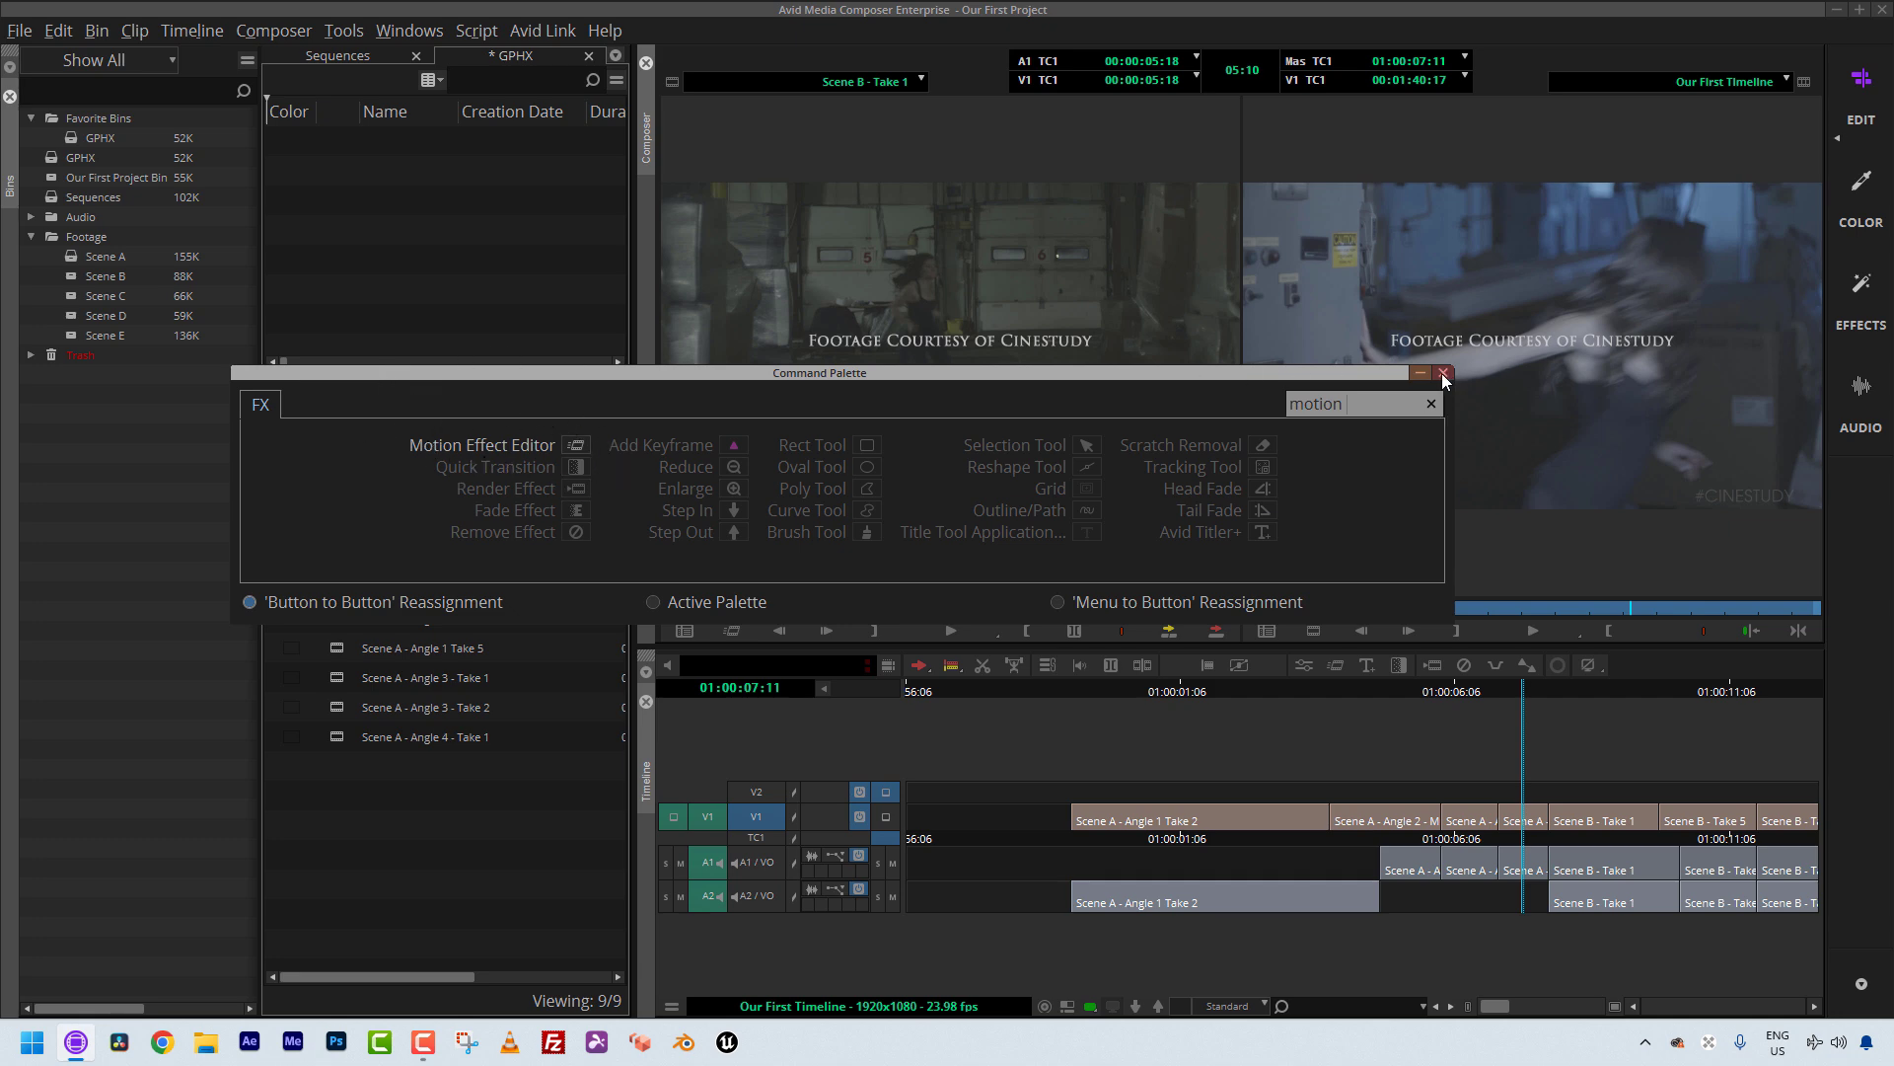
left_click(1444, 372)
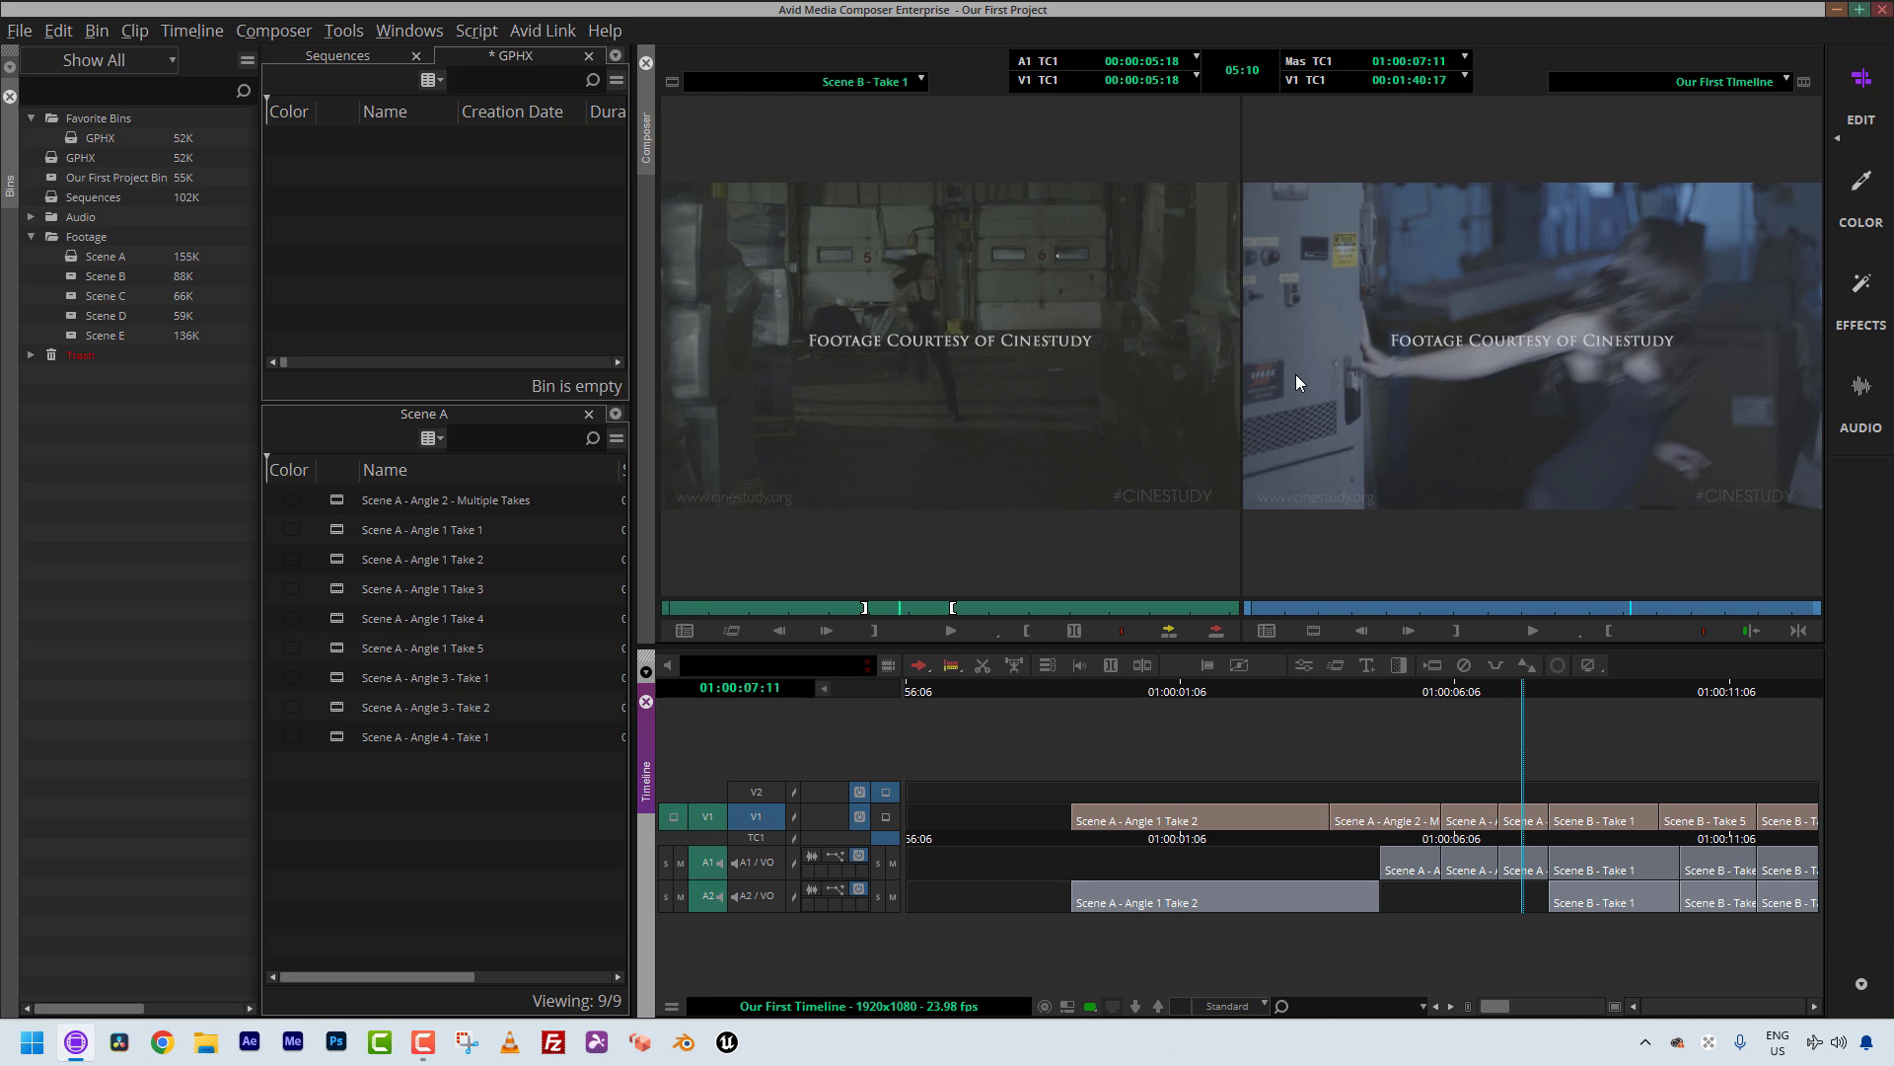
- Mark a 04:21 section of the Scene B - Take 1 clip in the source monitor
left_click(941, 342)
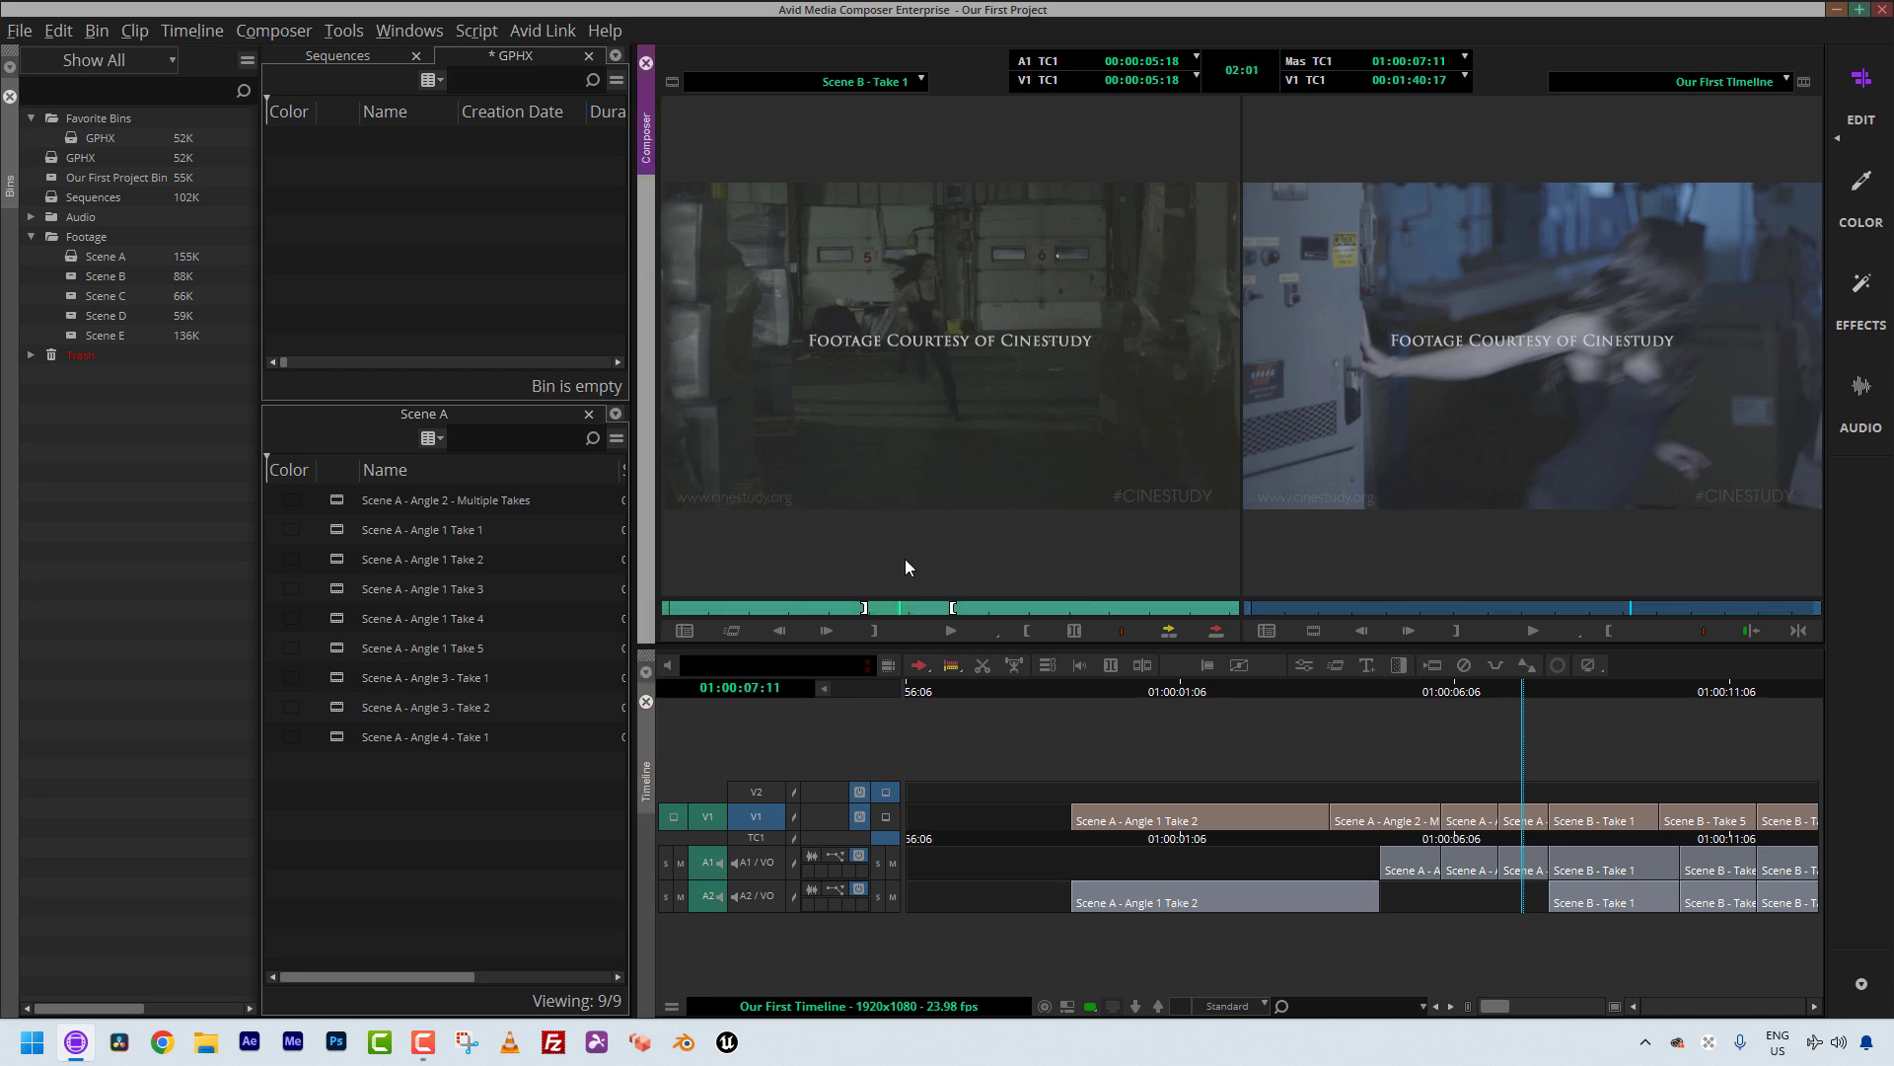
mouse_move(910, 606)
left_mouse_down()
mouse_move(832, 613)
mouse_move(873, 608)
left_mouse_up()
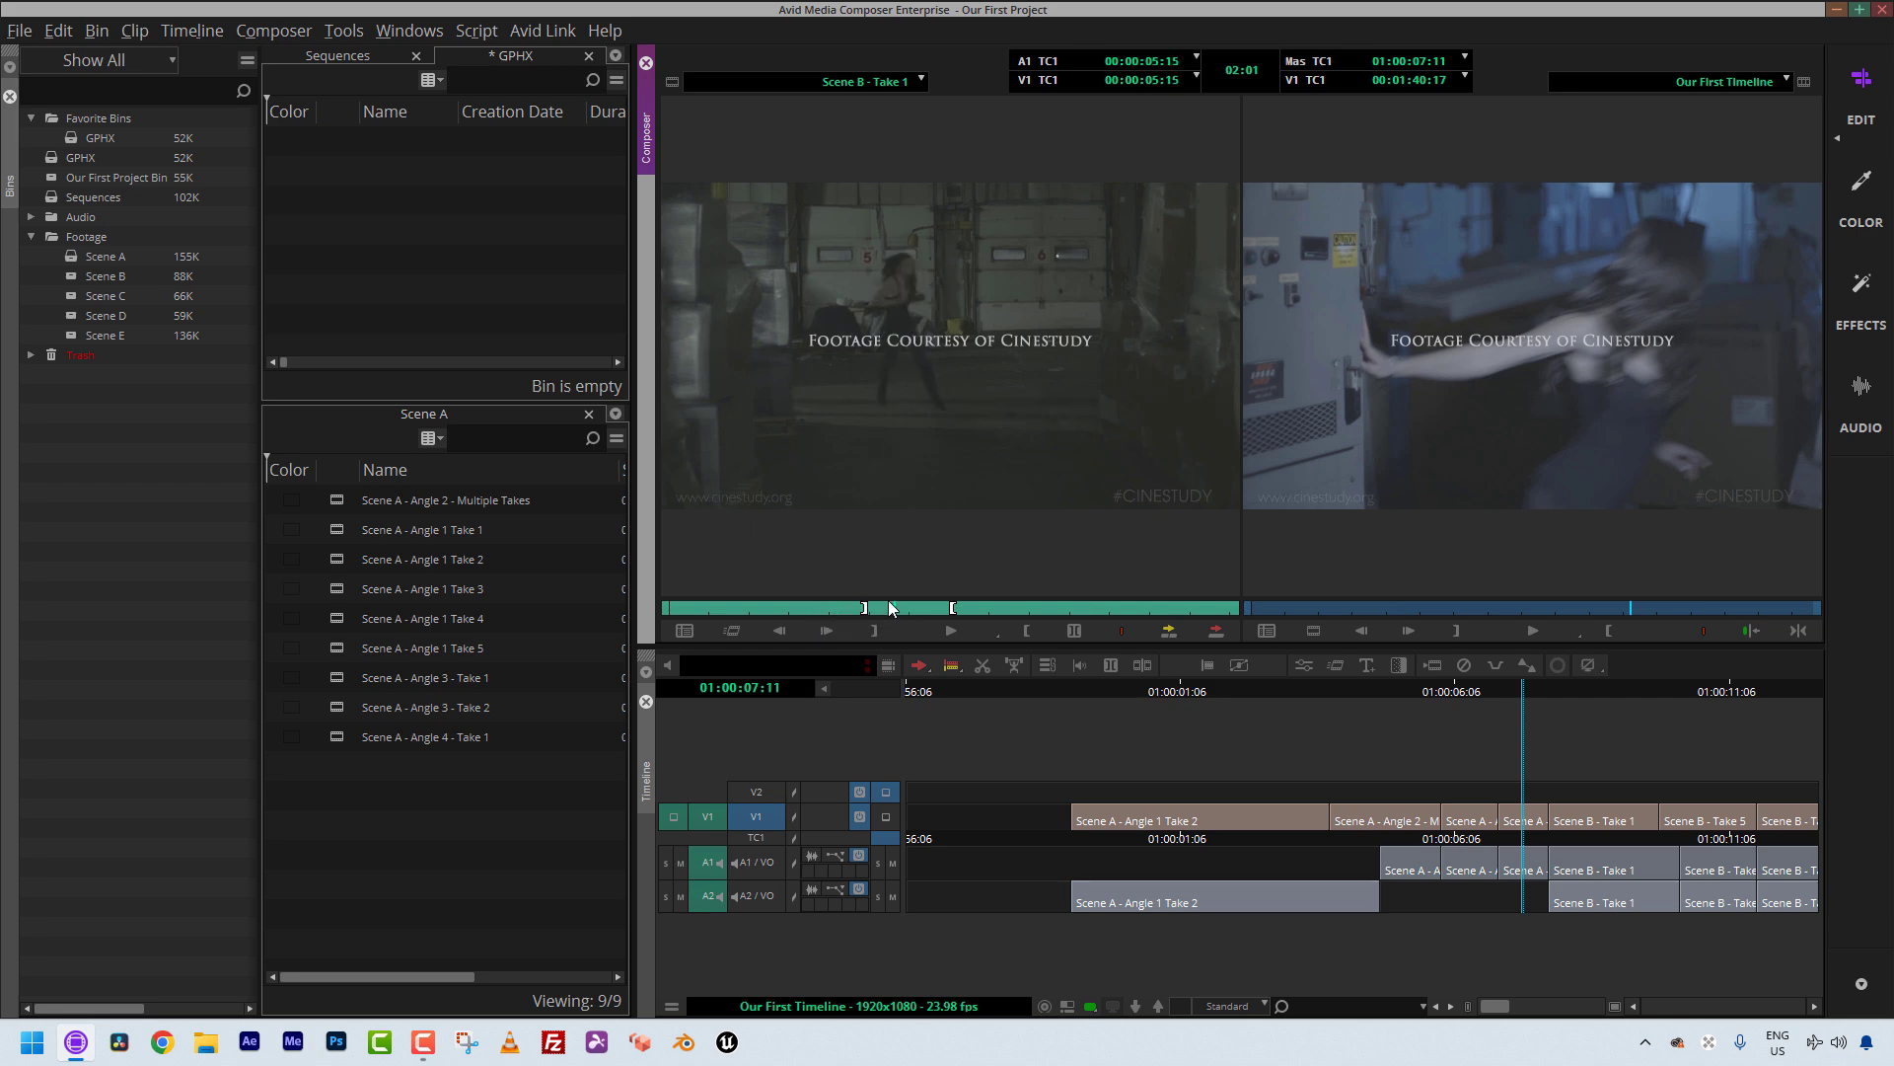
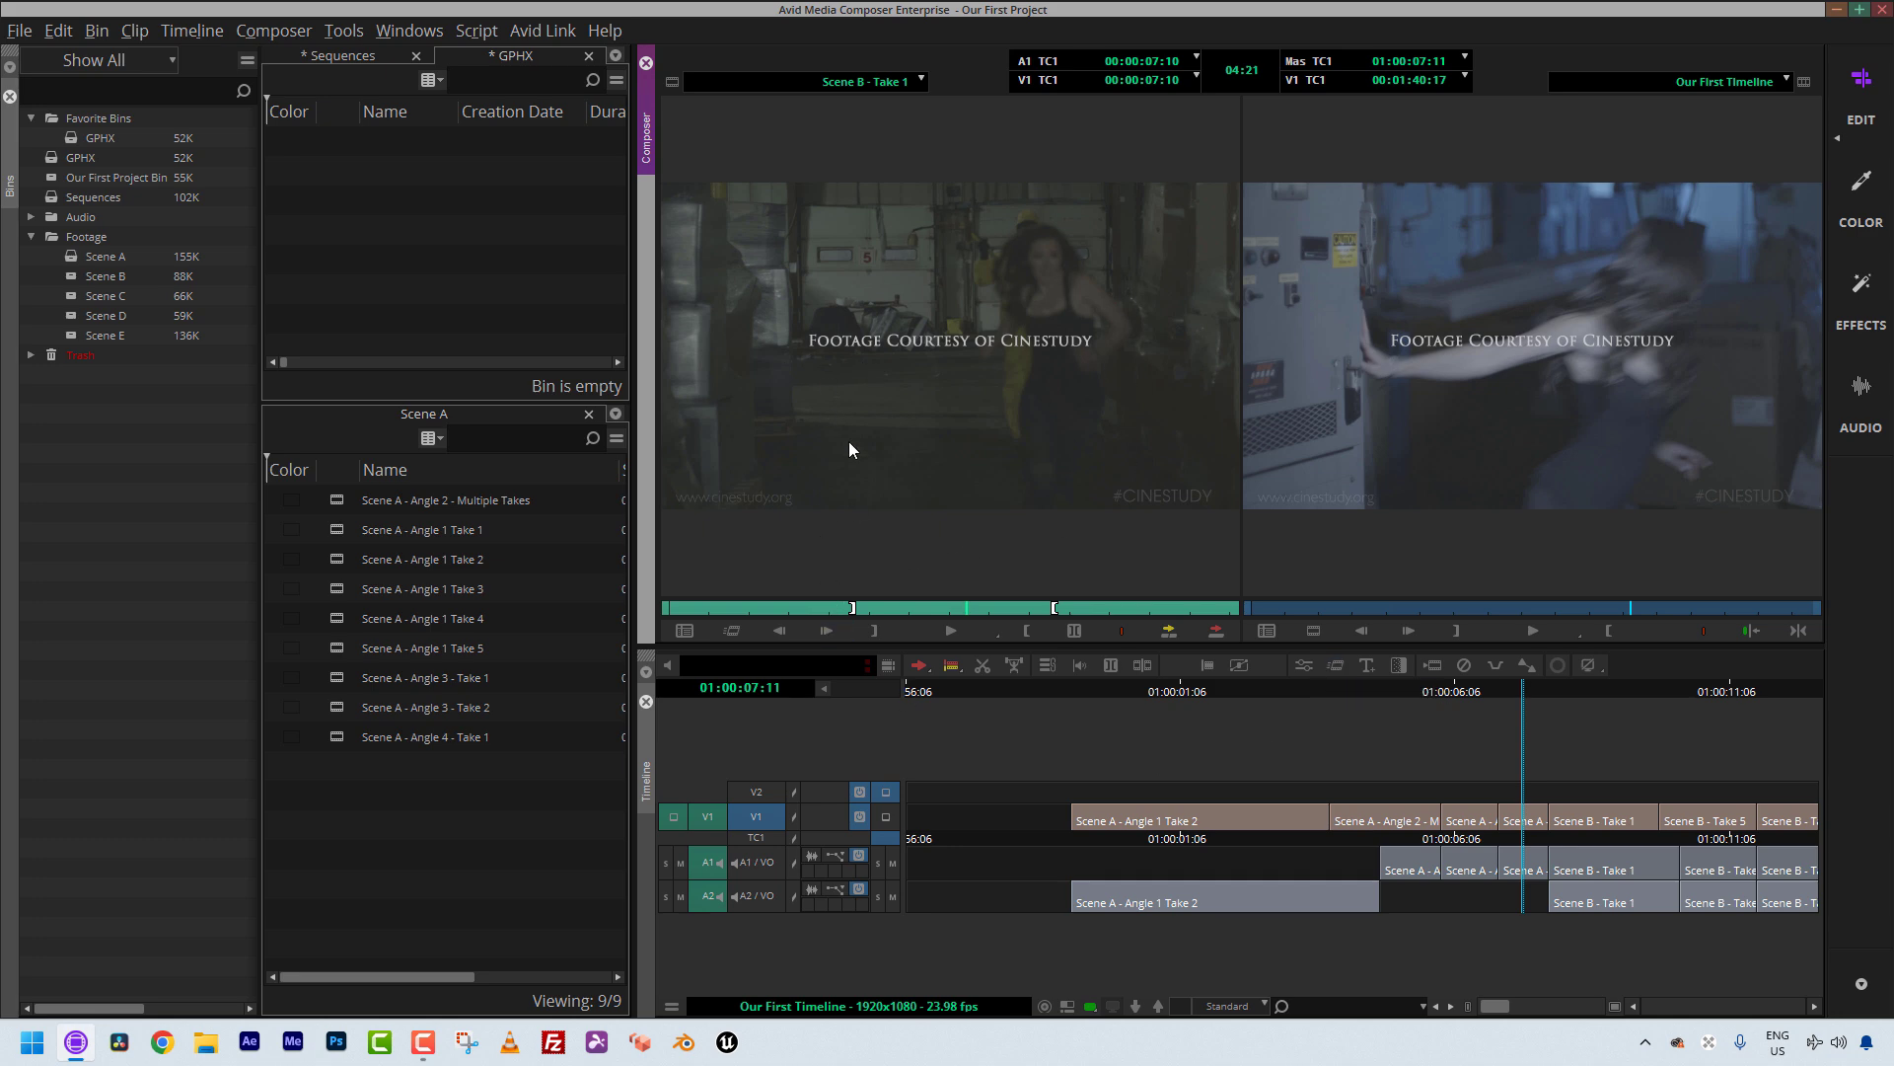
left_click(732, 629)
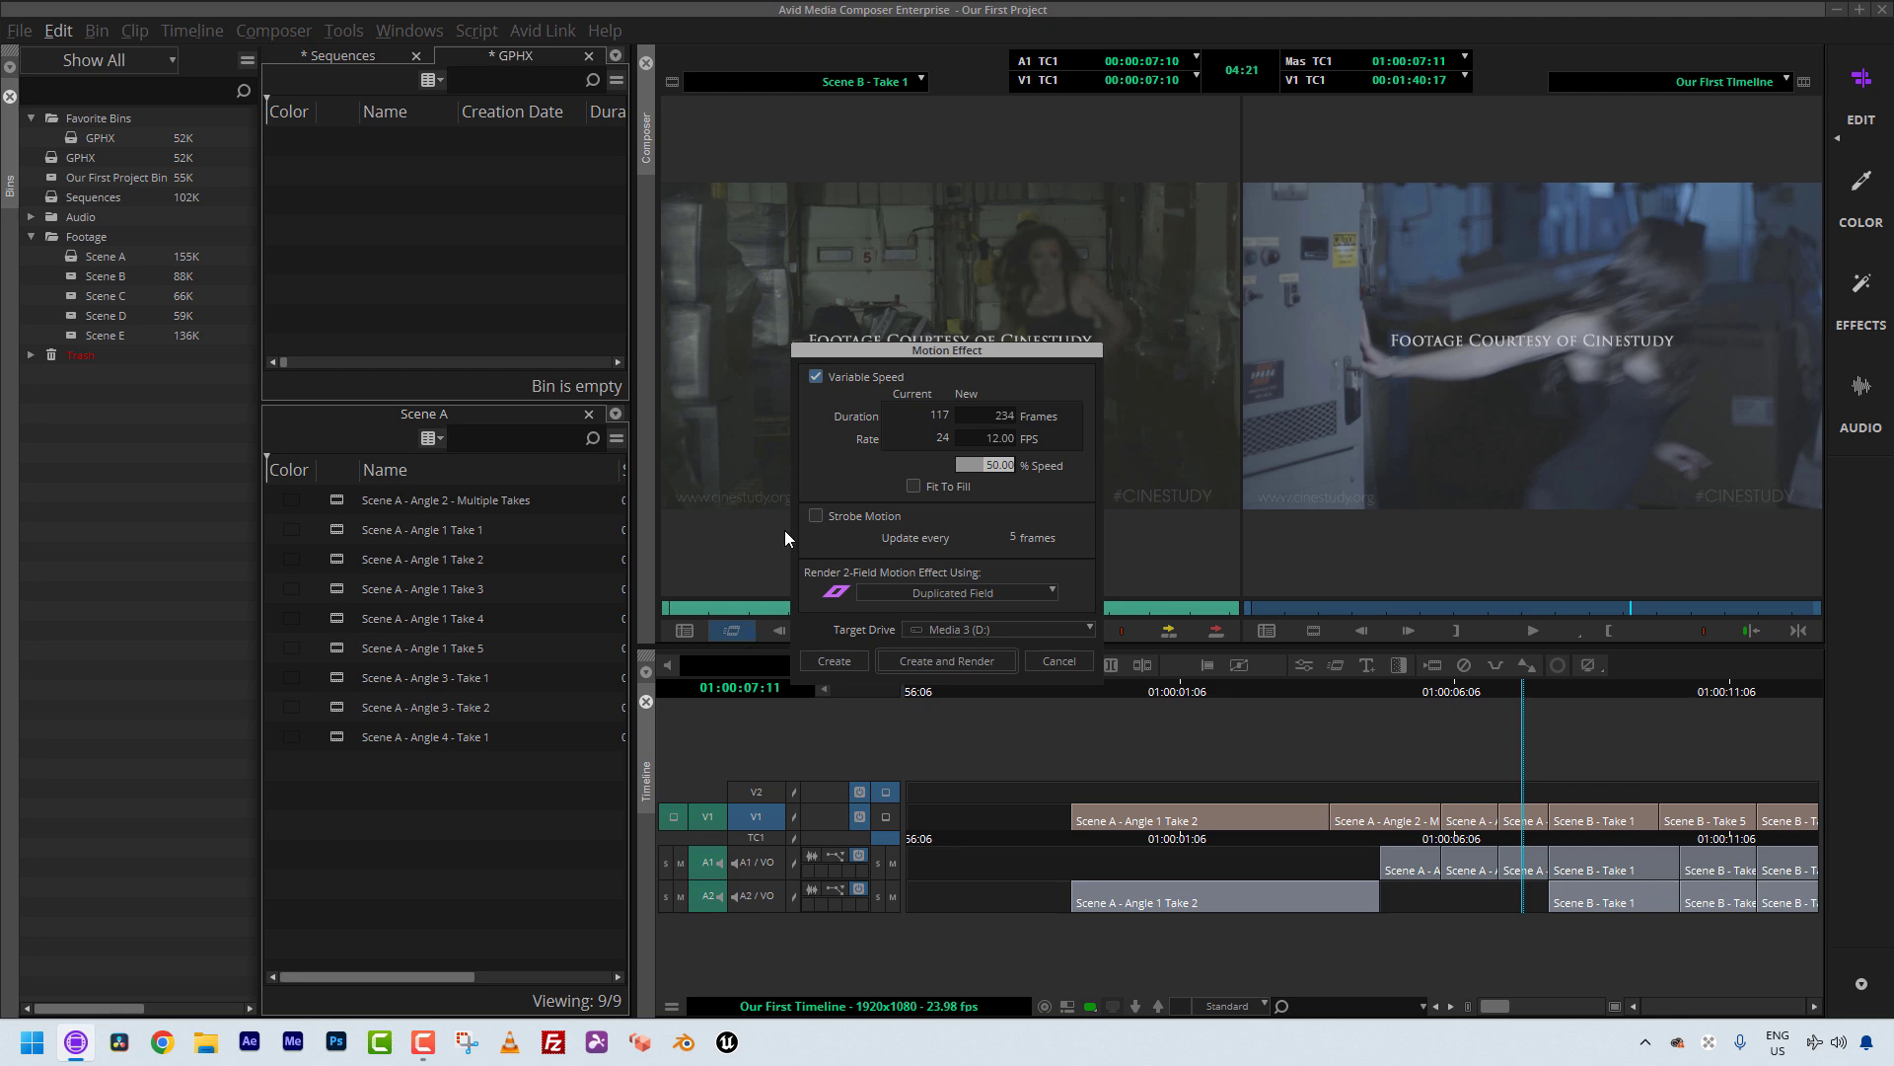
left_click_drag(894, 350, 845, 377)
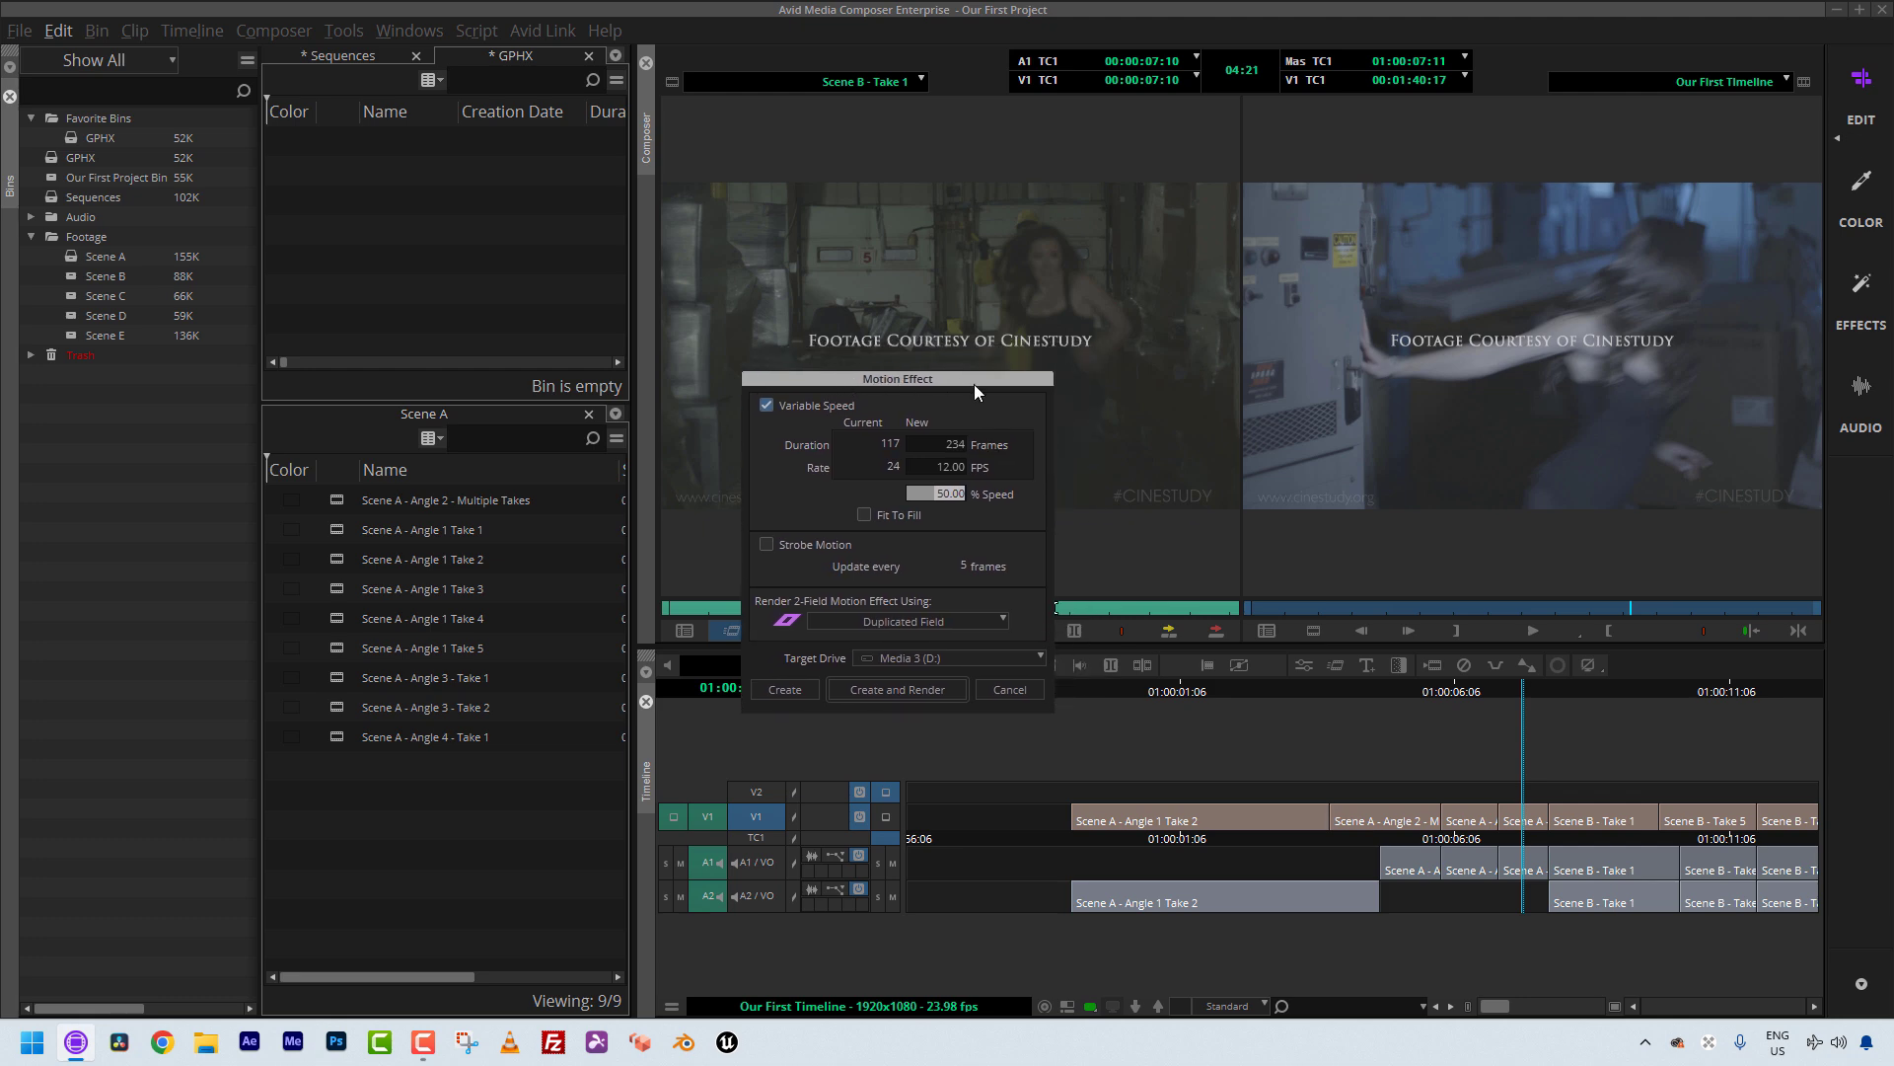
left_click(1009, 689)
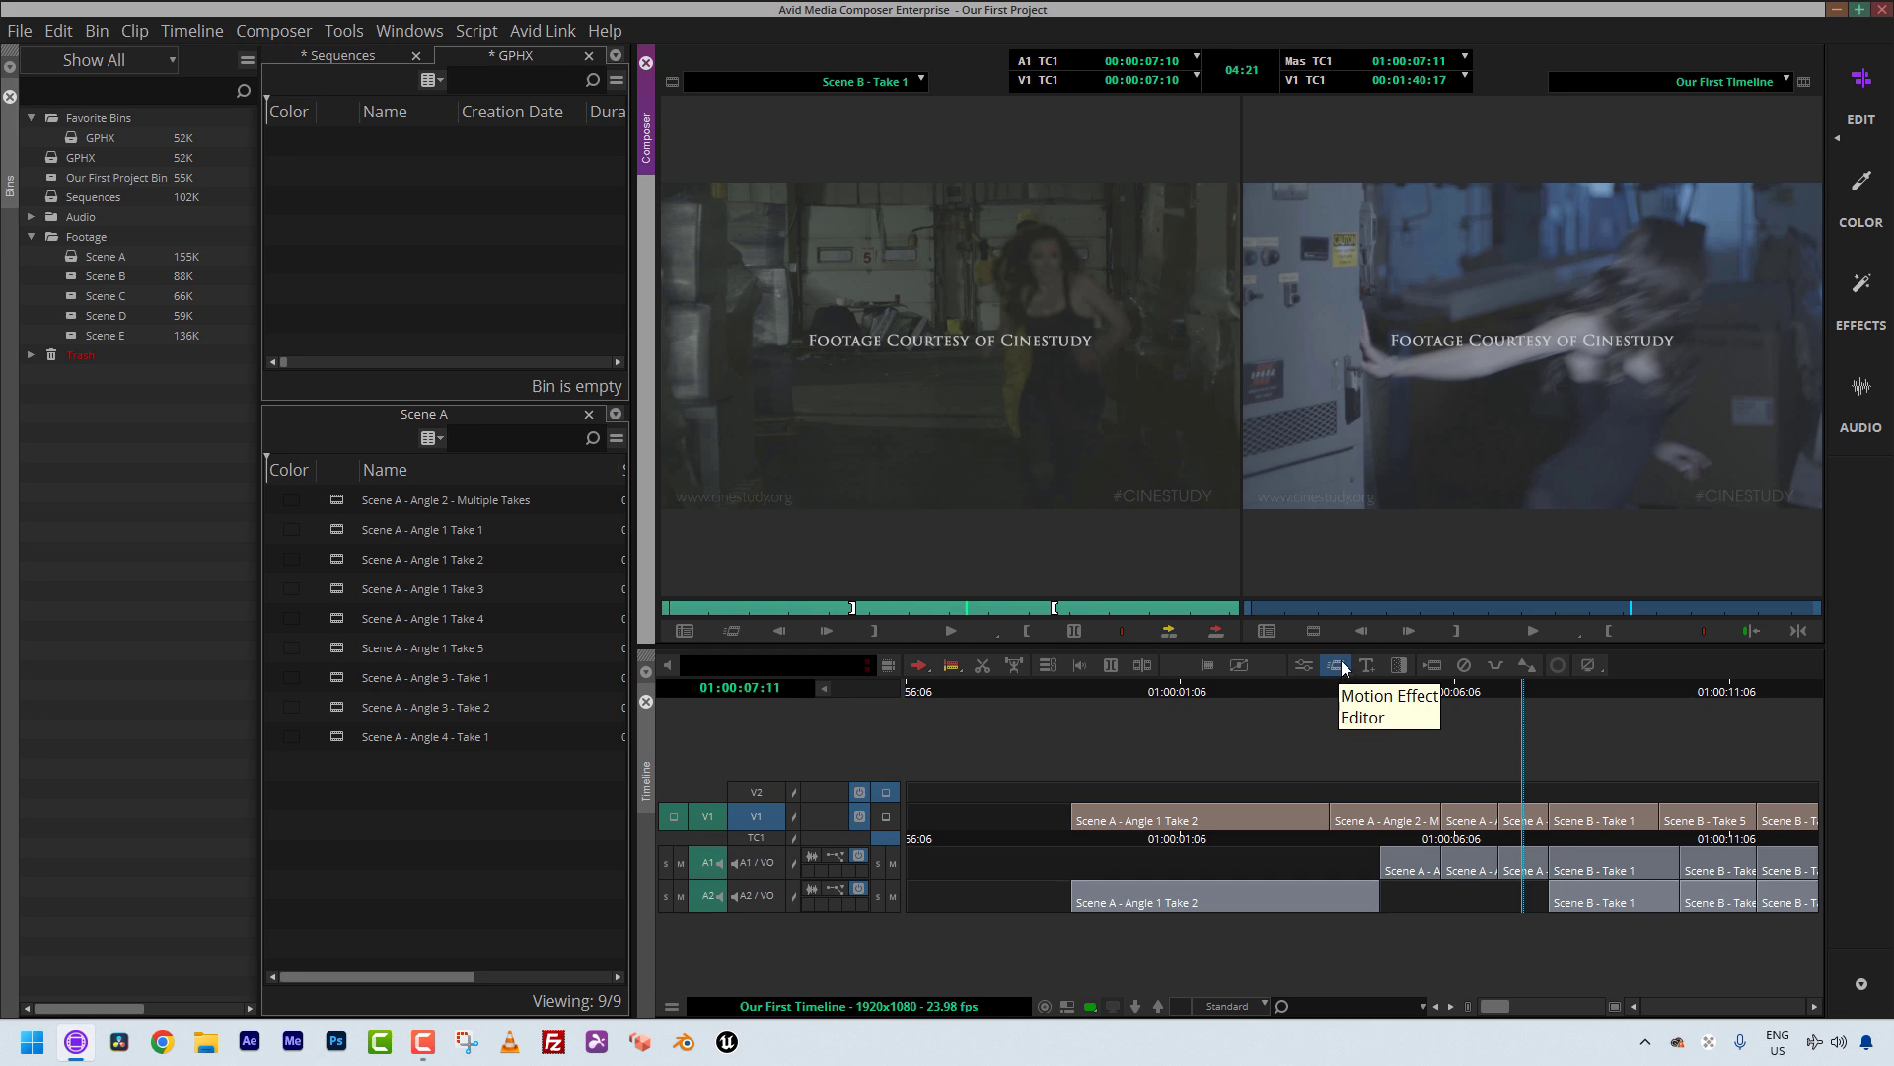
- Open the Motion Effect dialog for the marked source clip and view its 2-field rendering options, keeping Duplicated Field
left_click(738, 629)
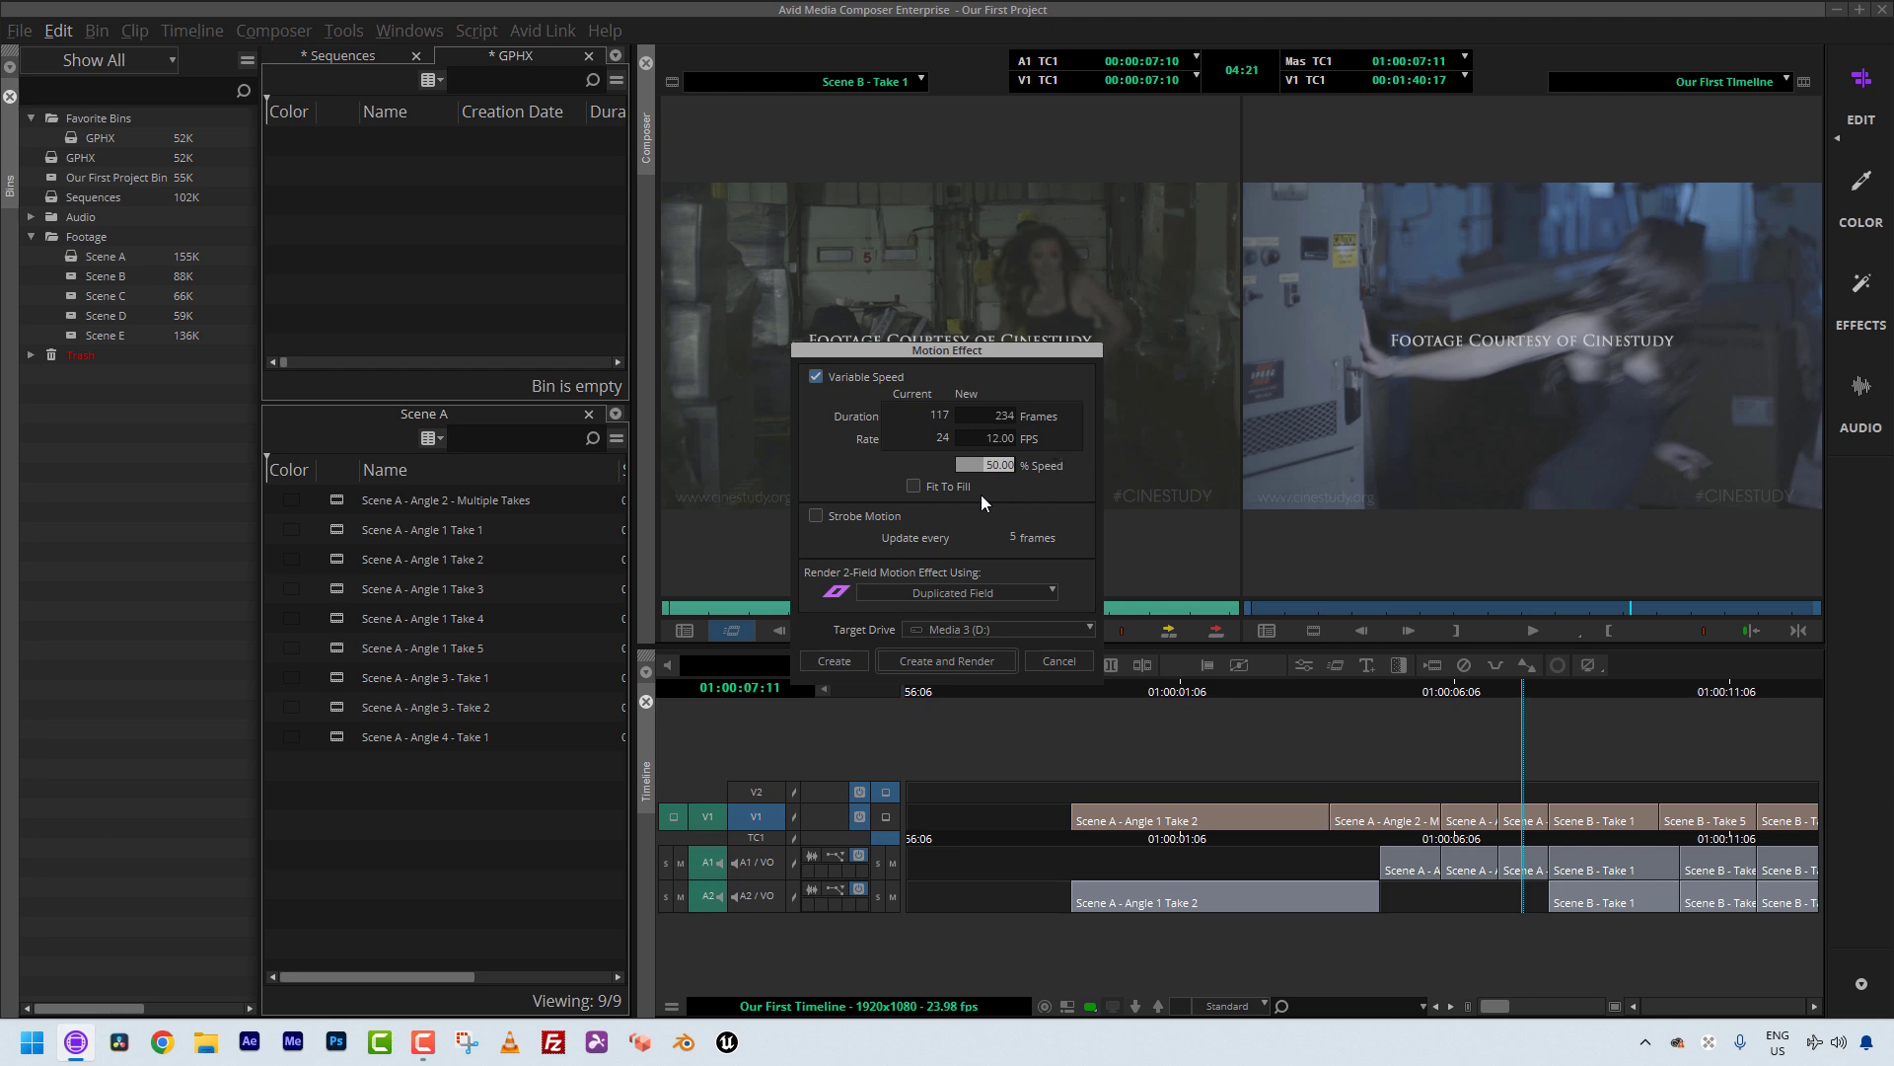
left_click_drag(973, 351, 501, 231)
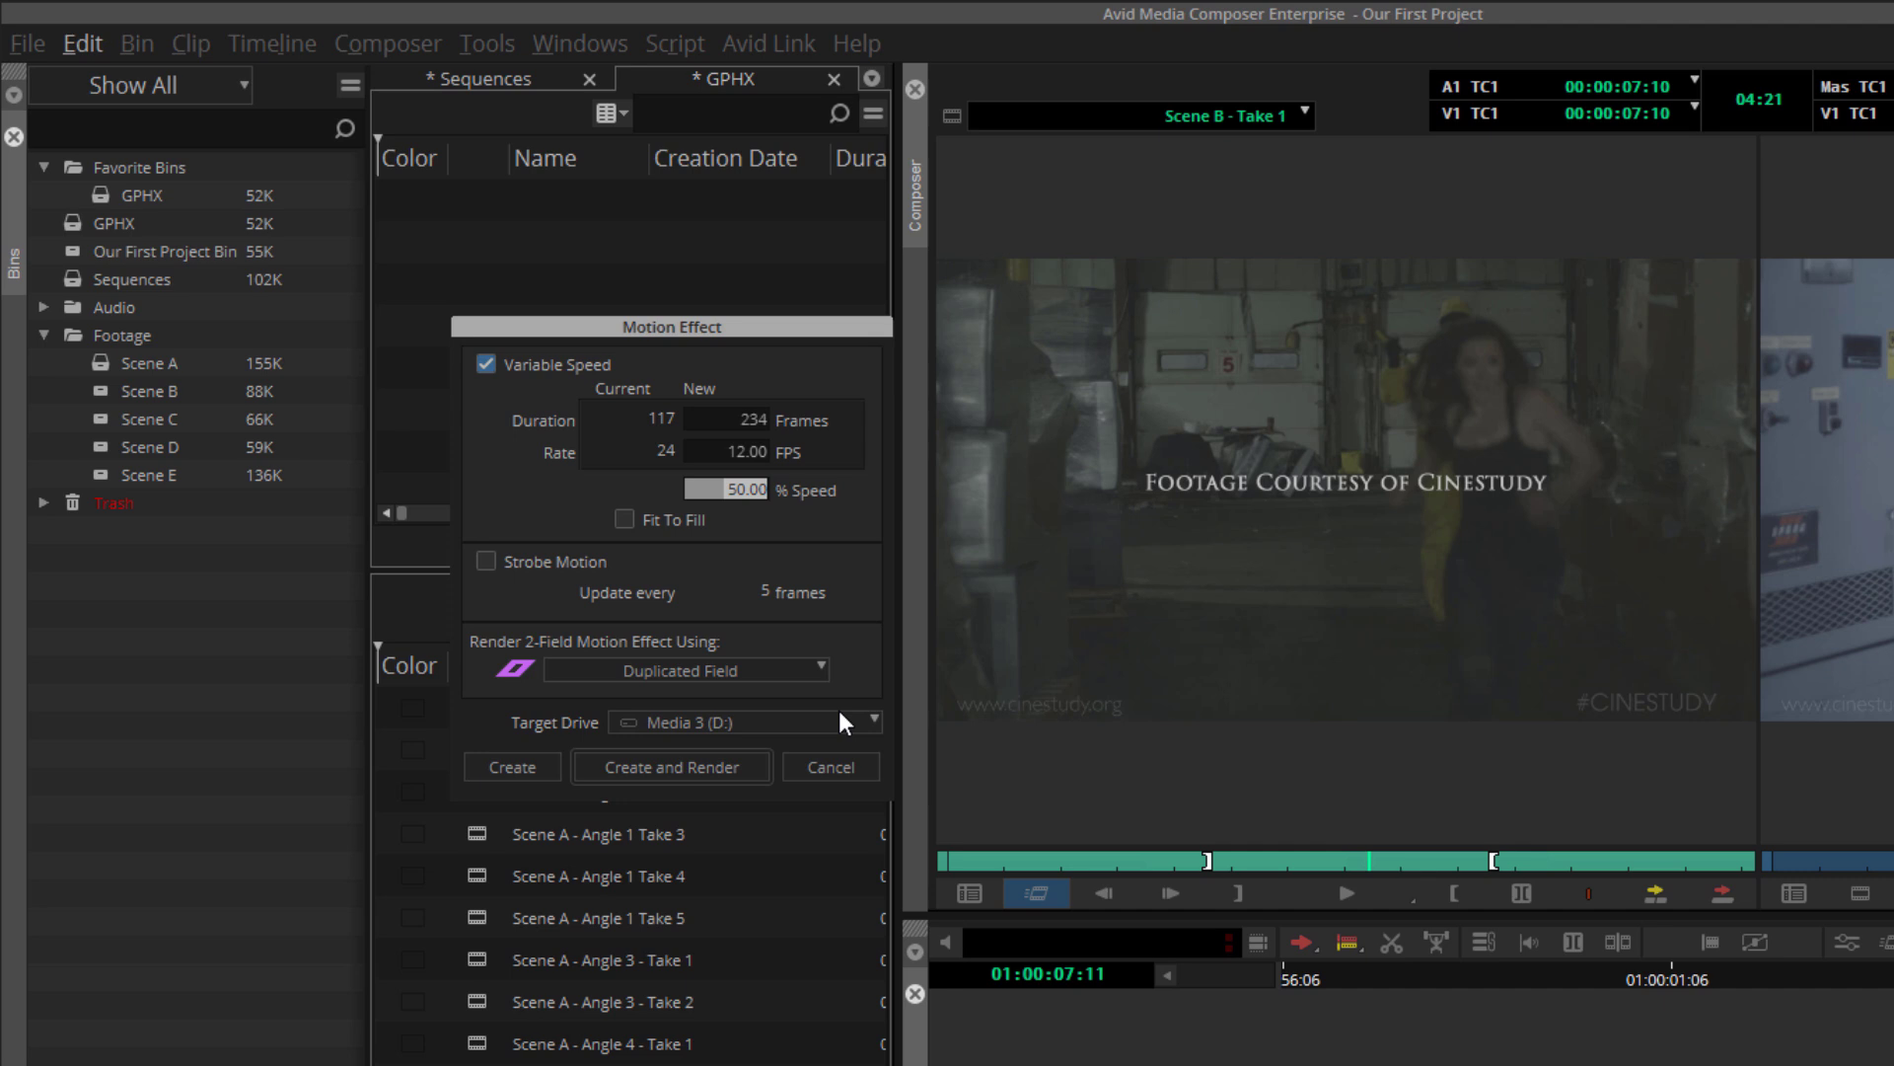
left_click(588, 677)
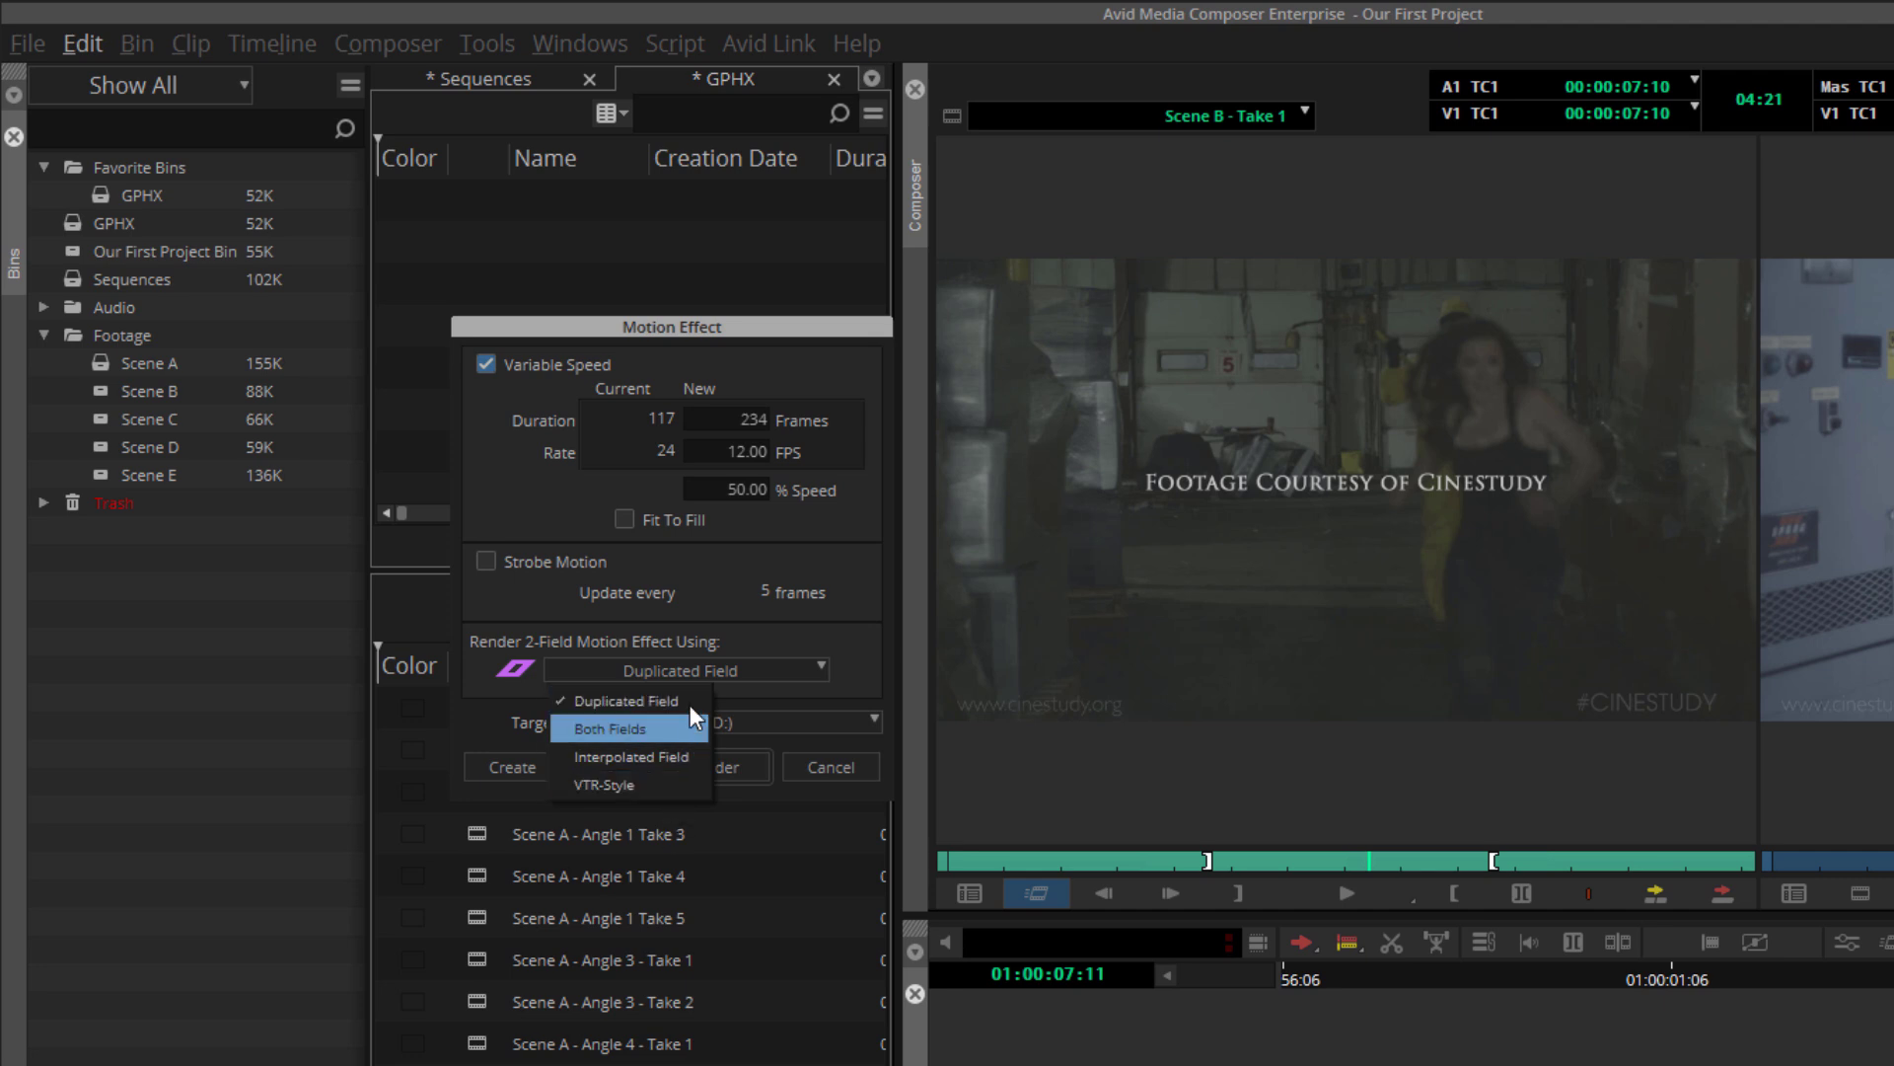
left_click(858, 618)
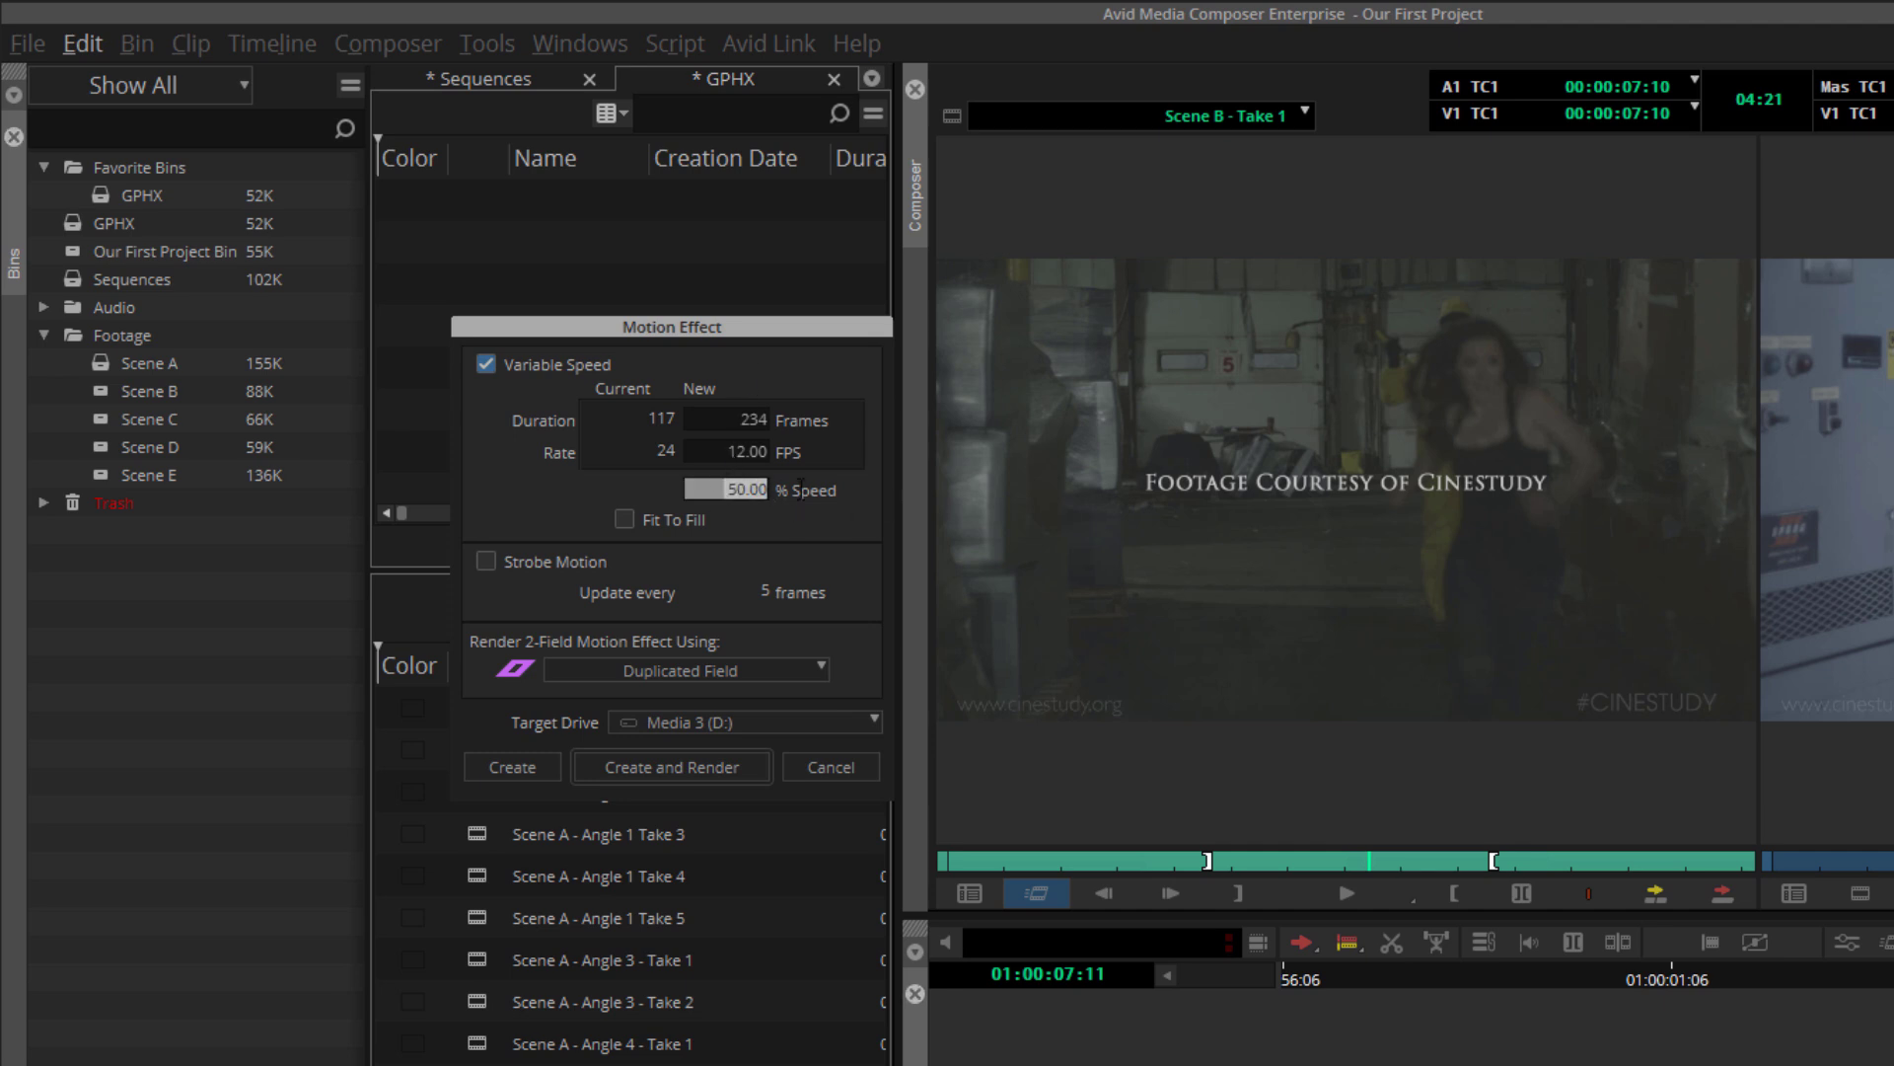
- Try a speed of 400% and a new duration of 51 frames for the motion effect
type("400")
left_click(740, 422)
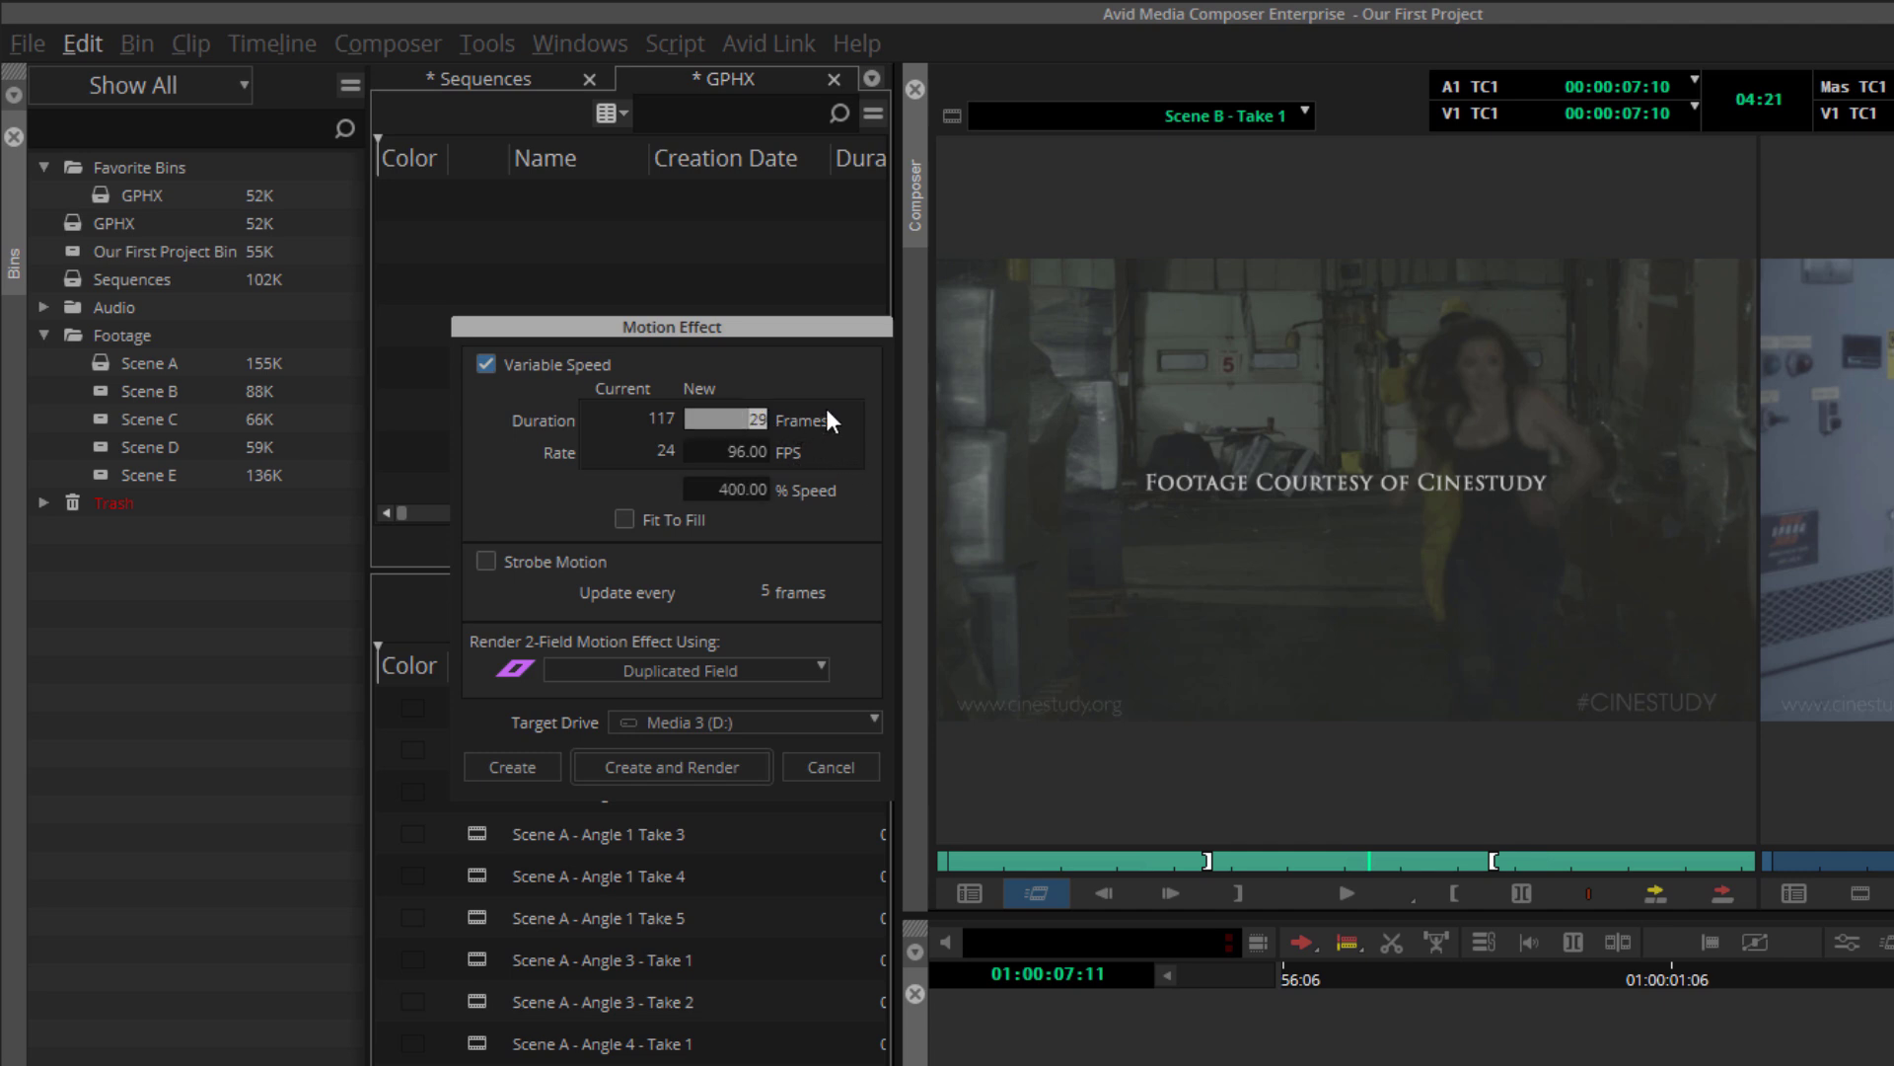
type("51")
key("Return")
- Set the motion effect speed to 400% and create the new clip unrendered in the GPHX bin
left_click(756, 490)
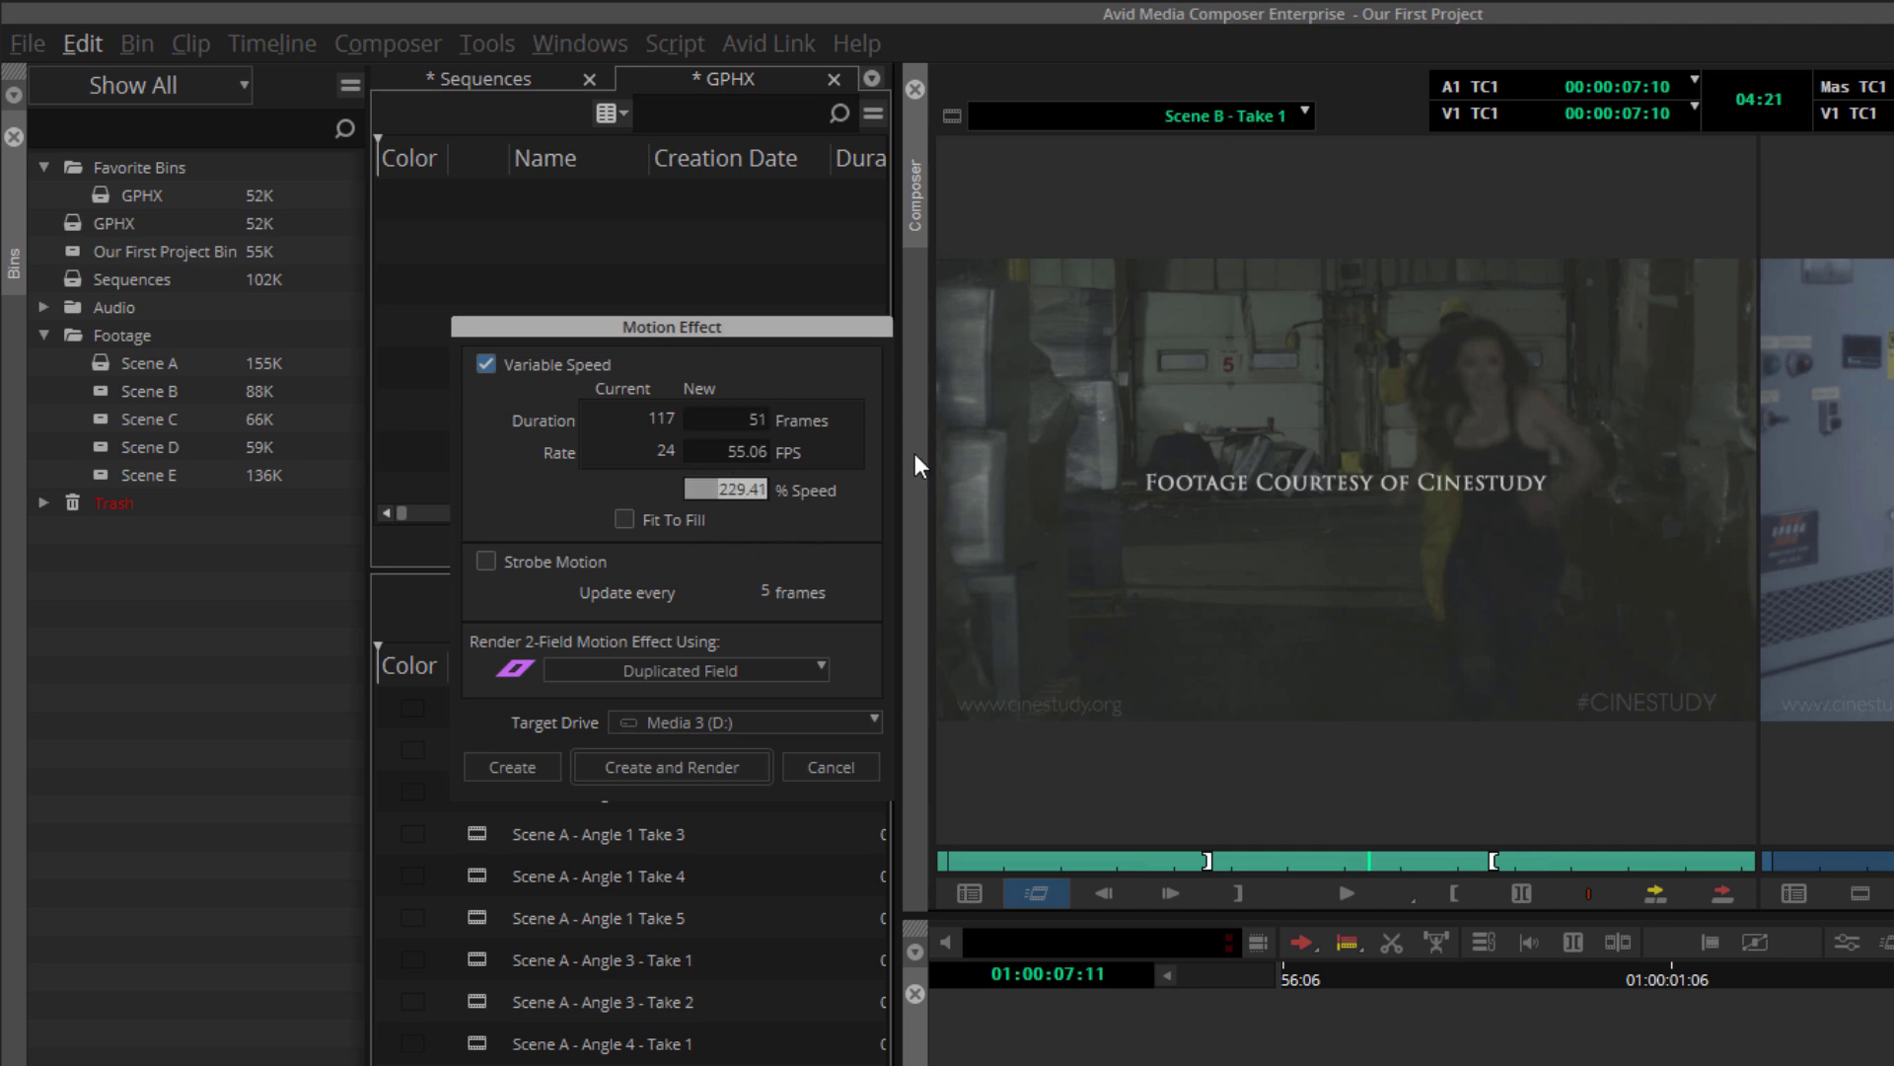
type("400")
key("Return")
left_click(517, 766)
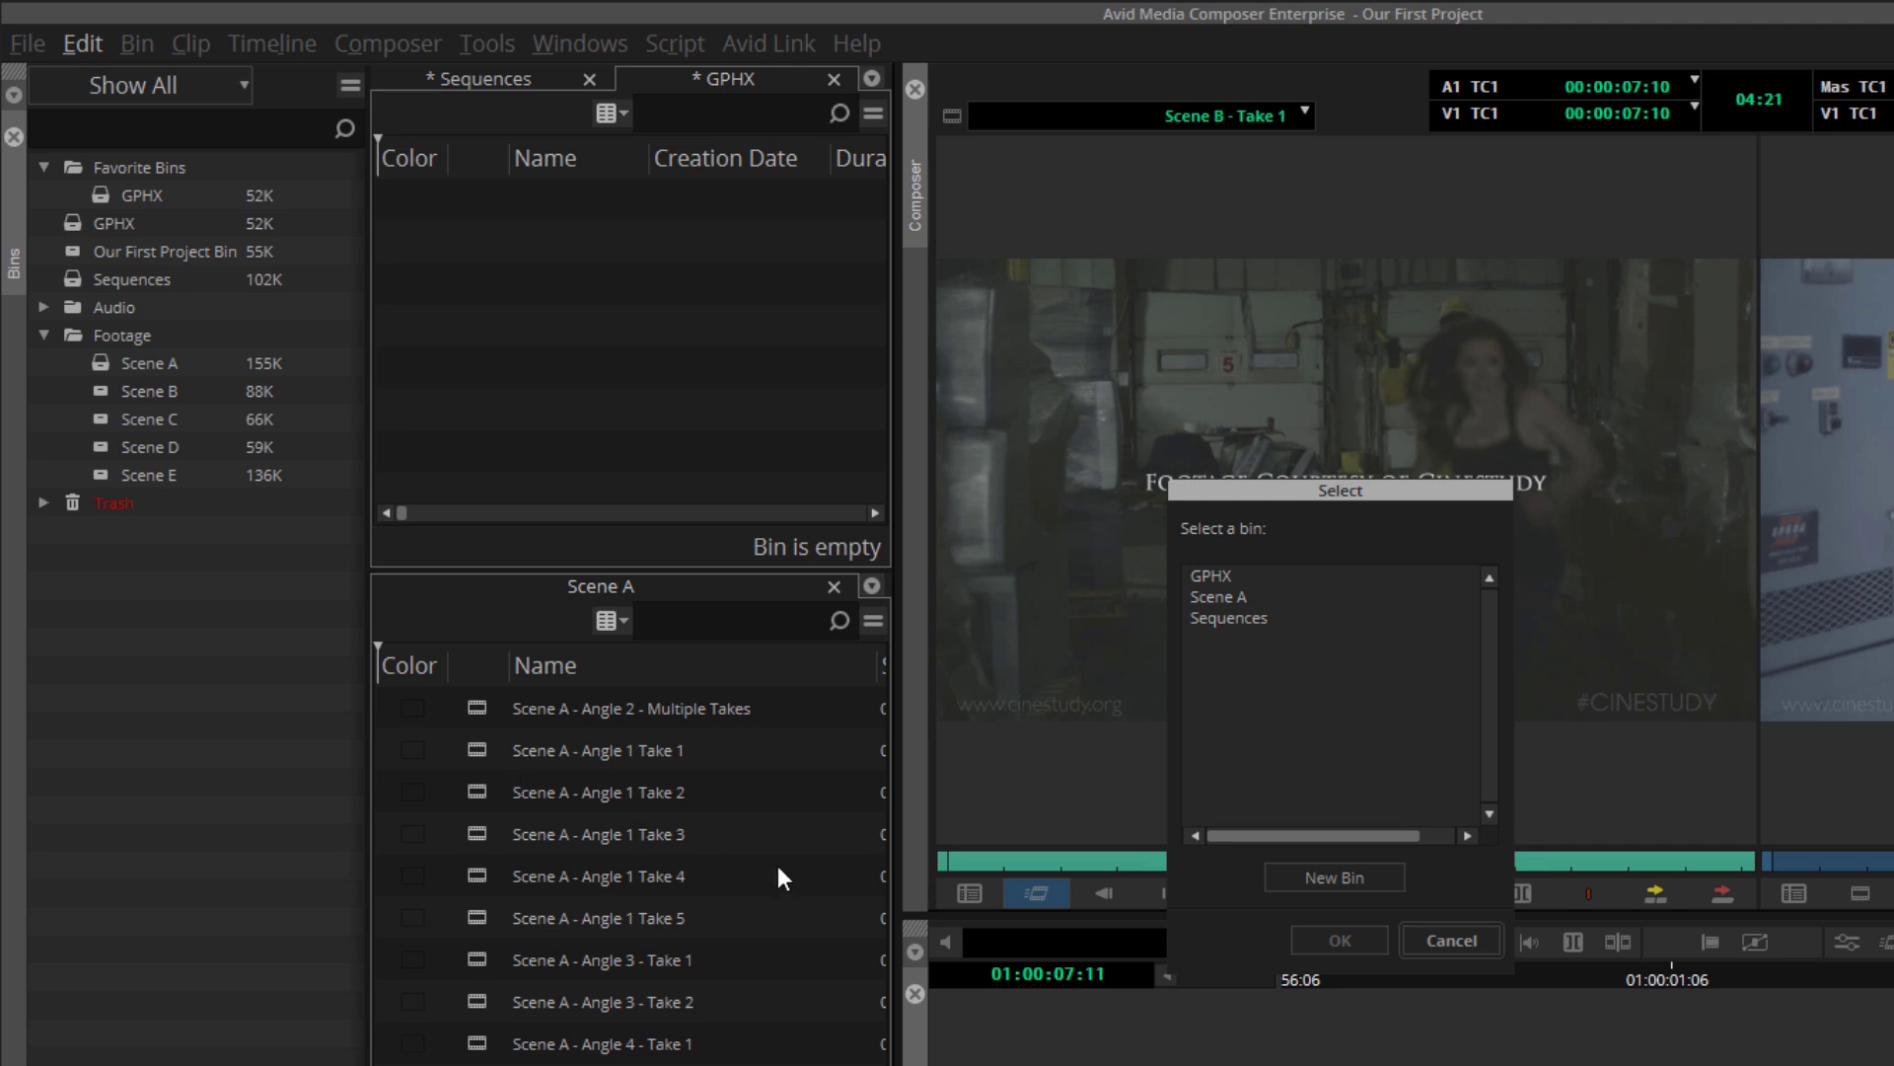
left_click(1214, 574)
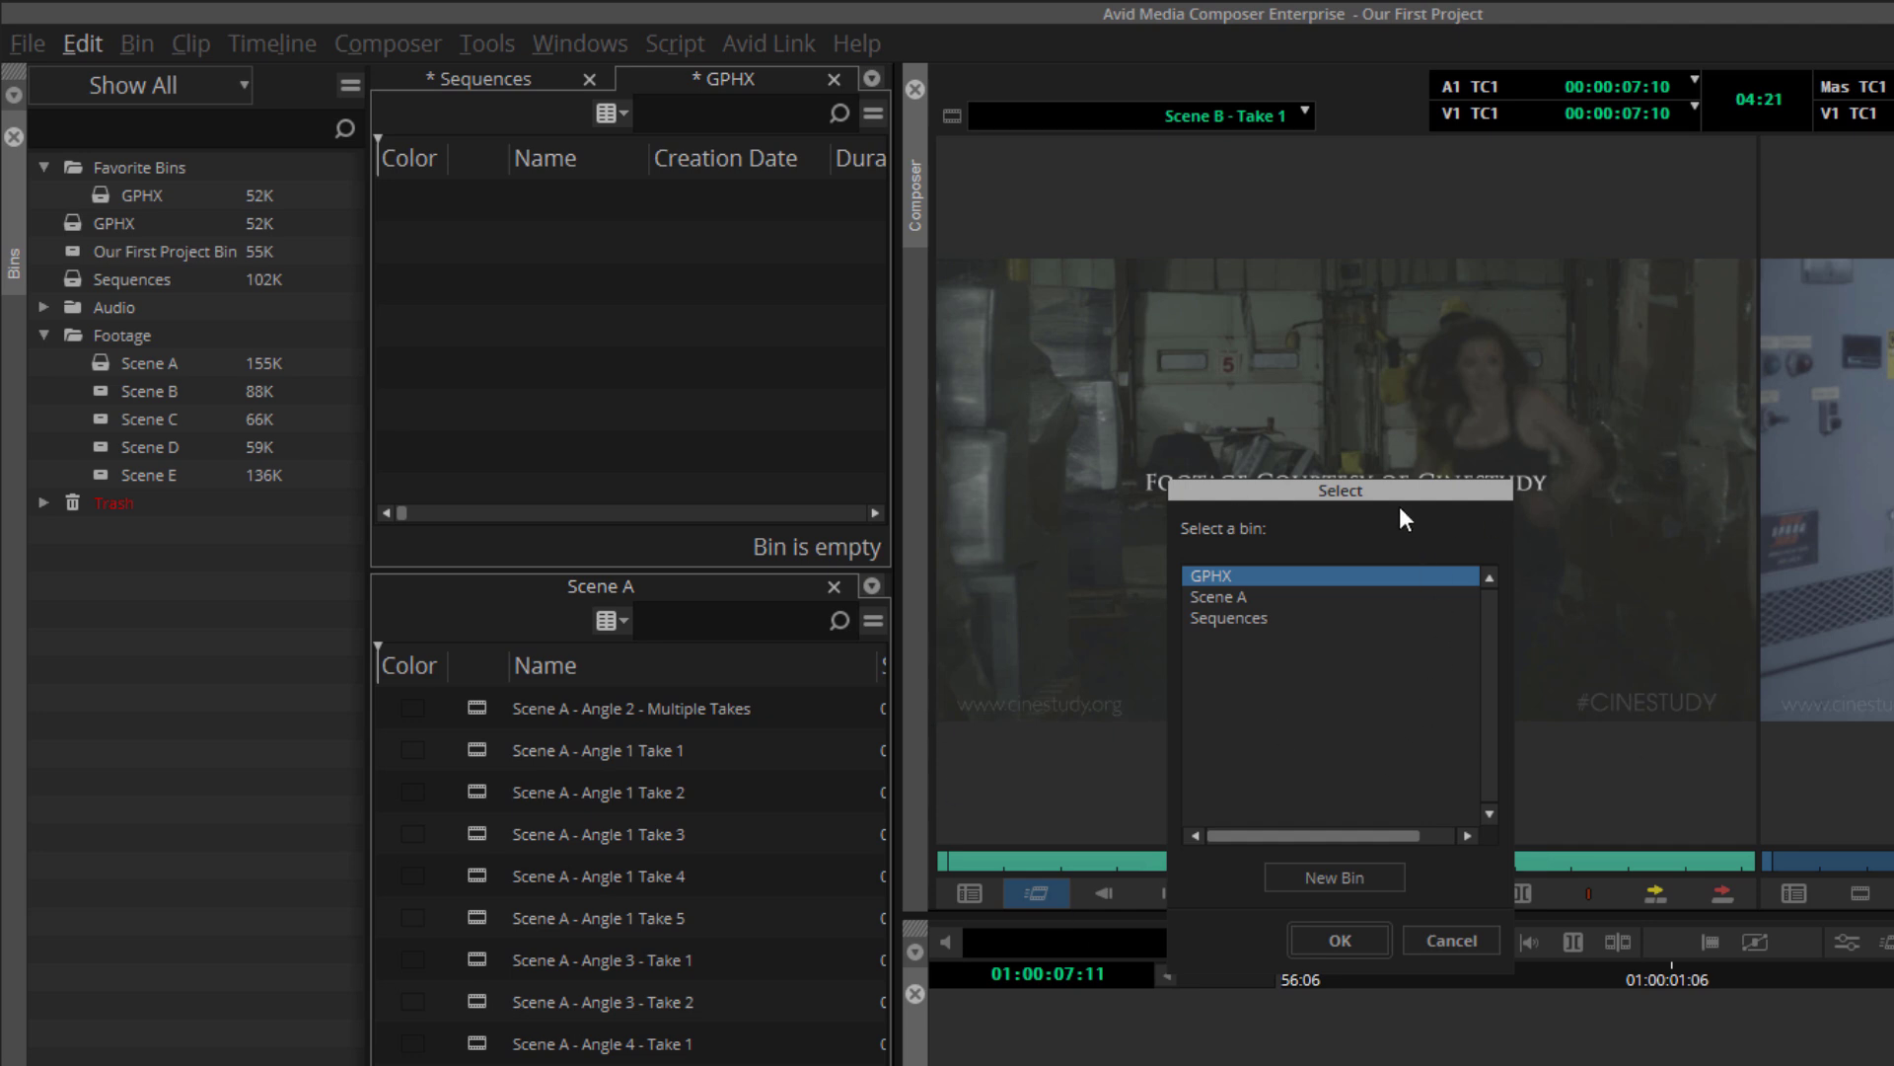
left_click(1336, 936)
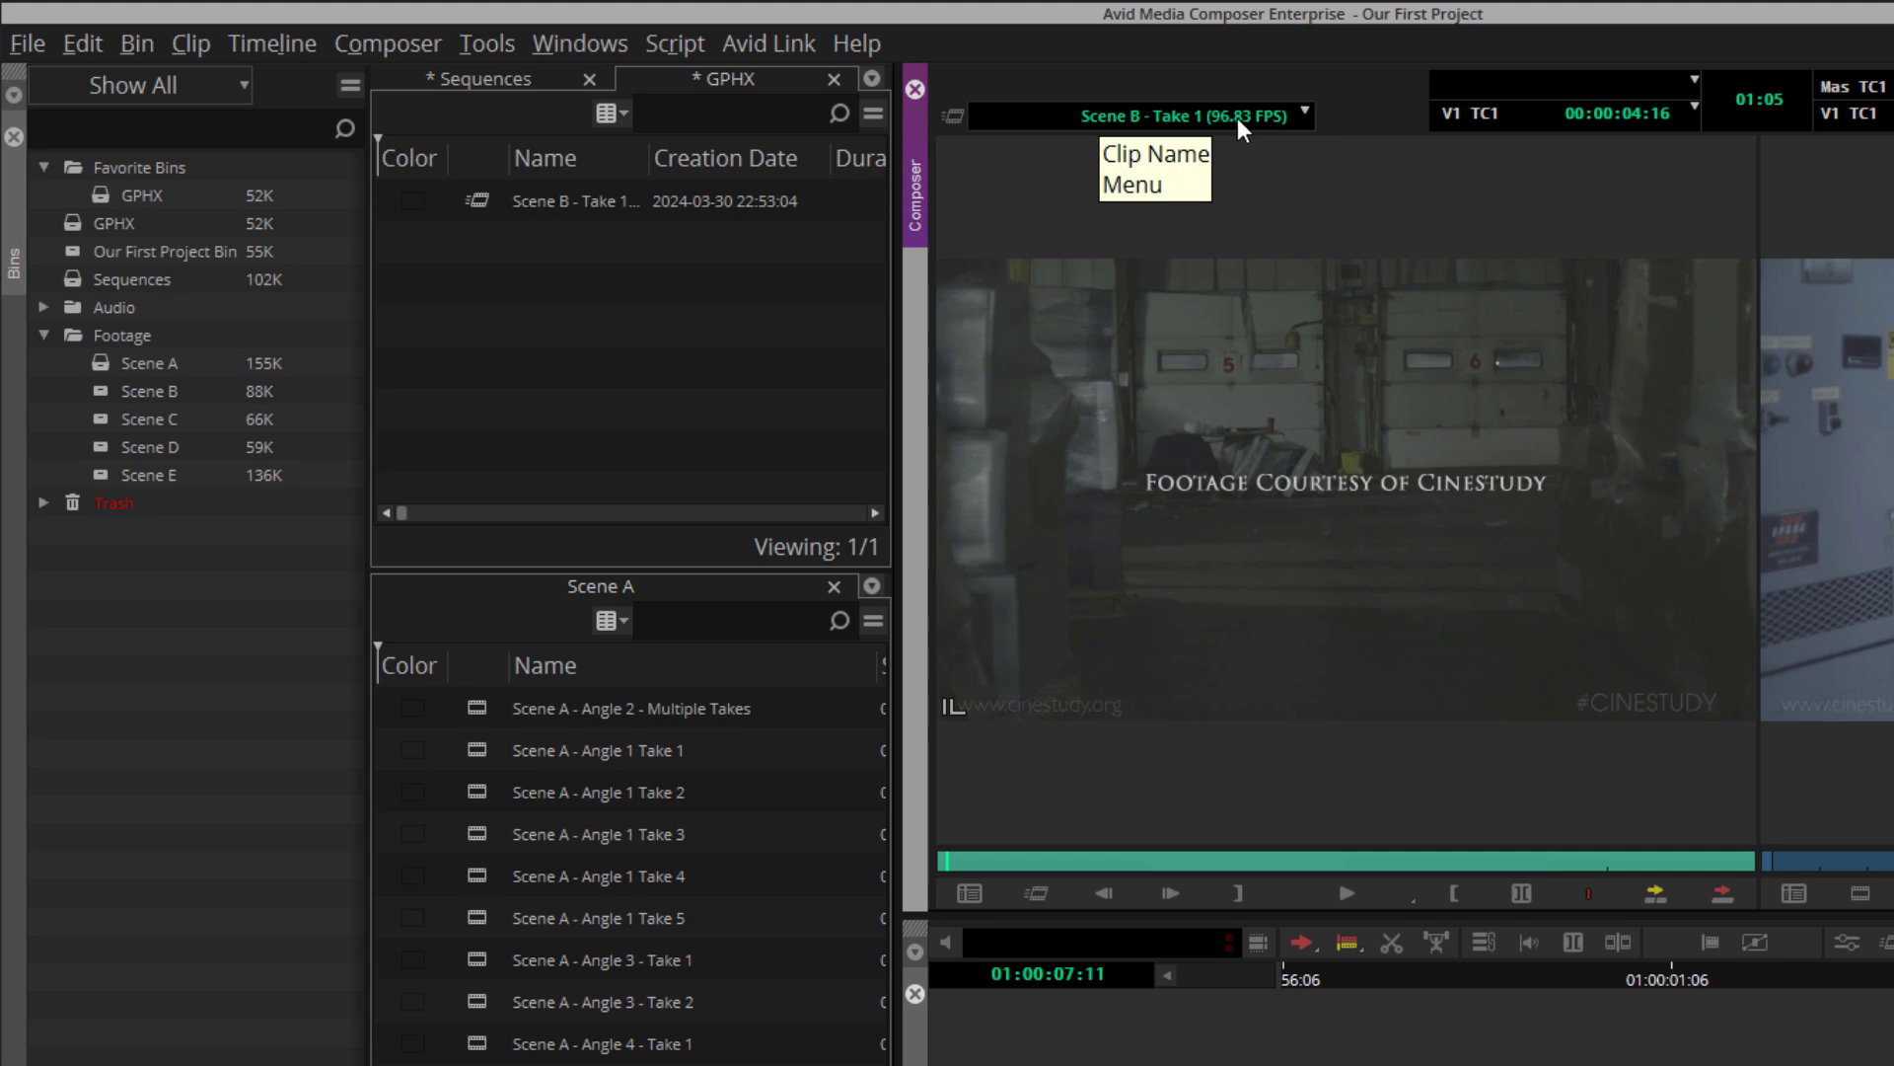
- Play the new sped-up clip in the source monitor through to its end
left_click(1348, 890)
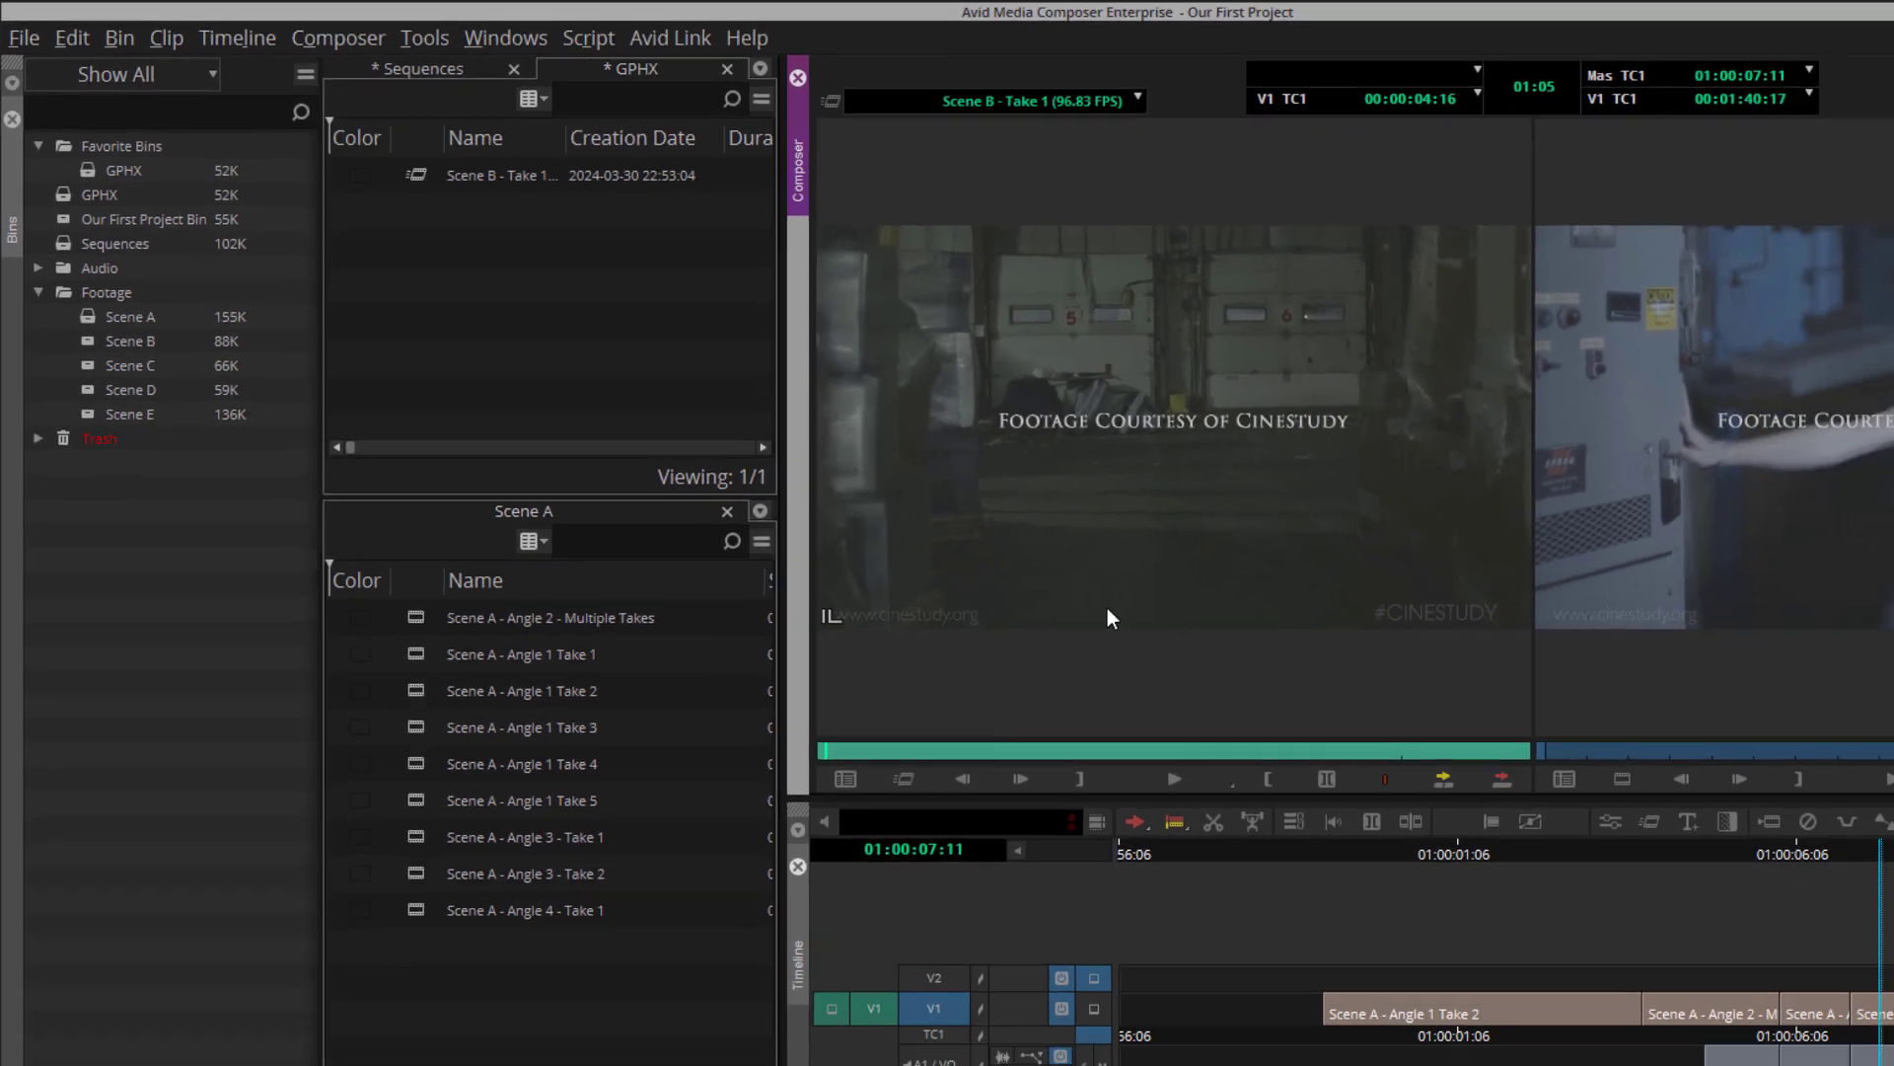
left_click(1174, 779)
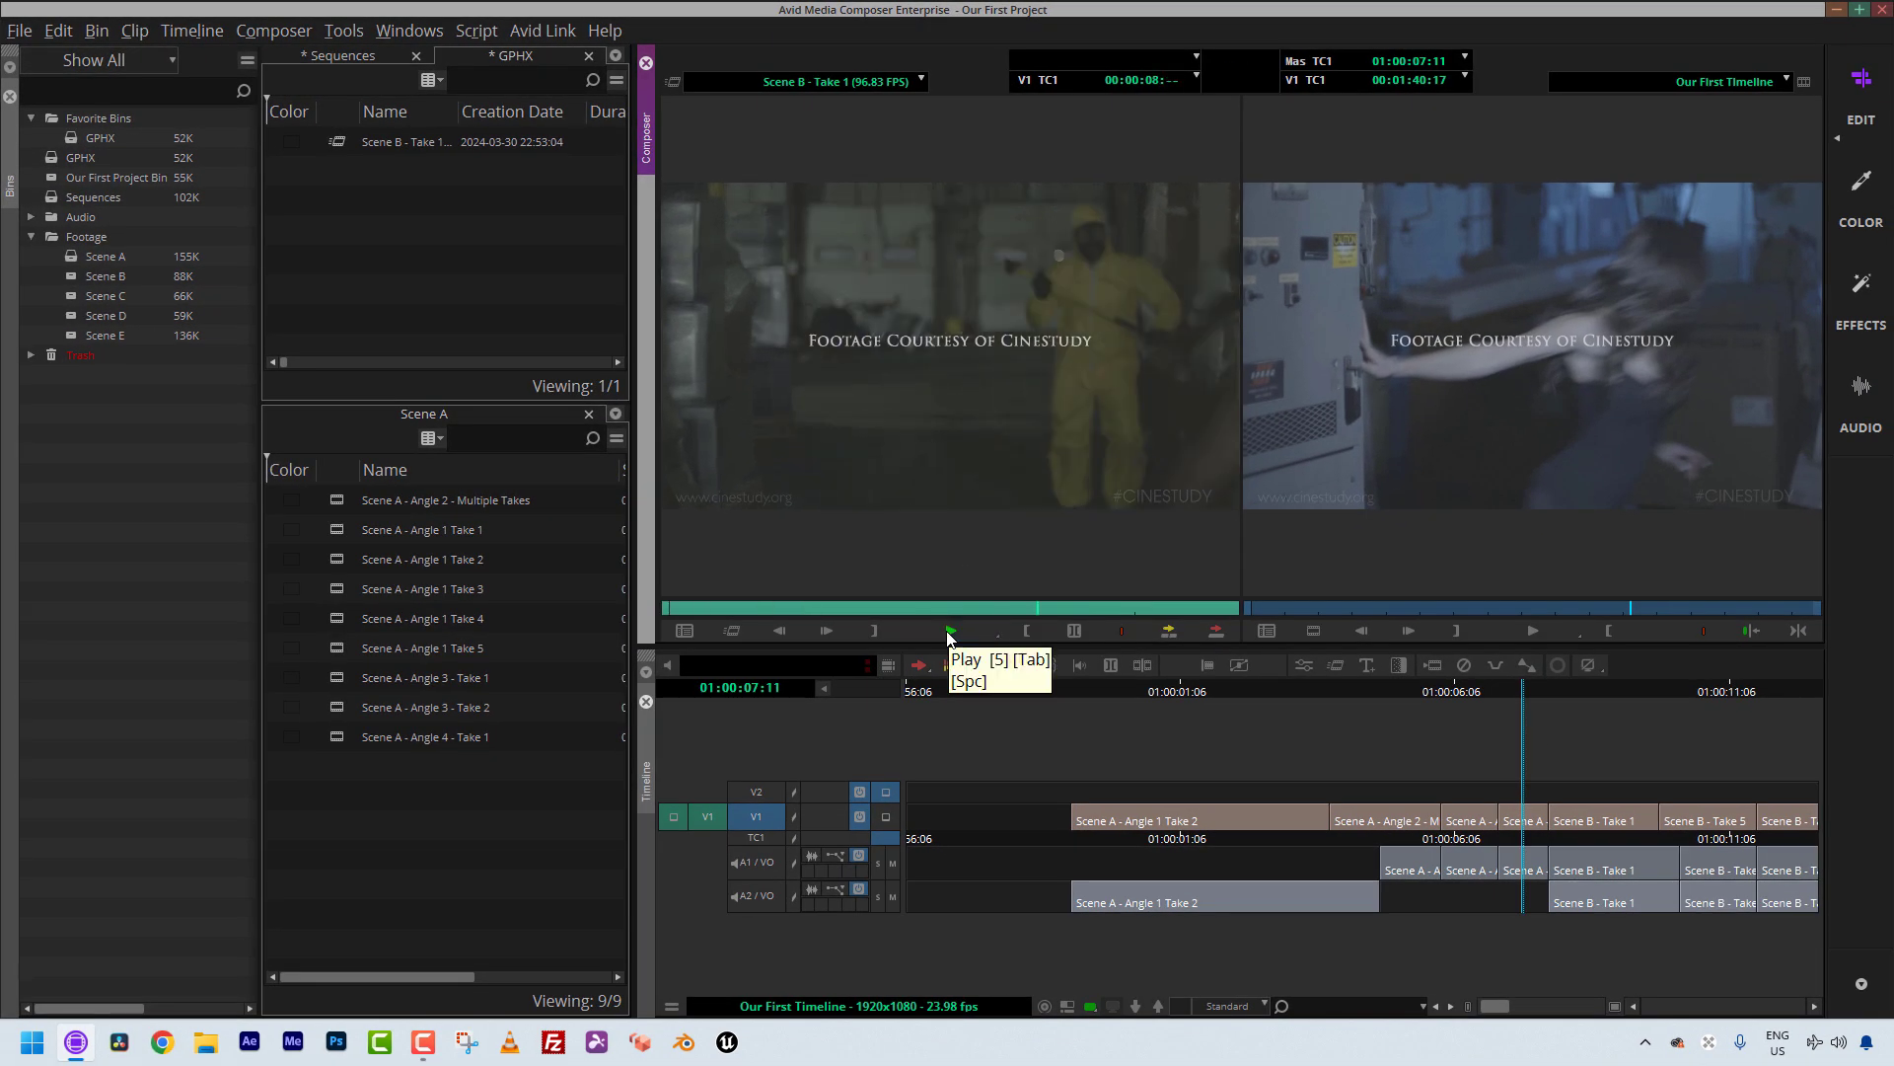
left_click(951, 632)
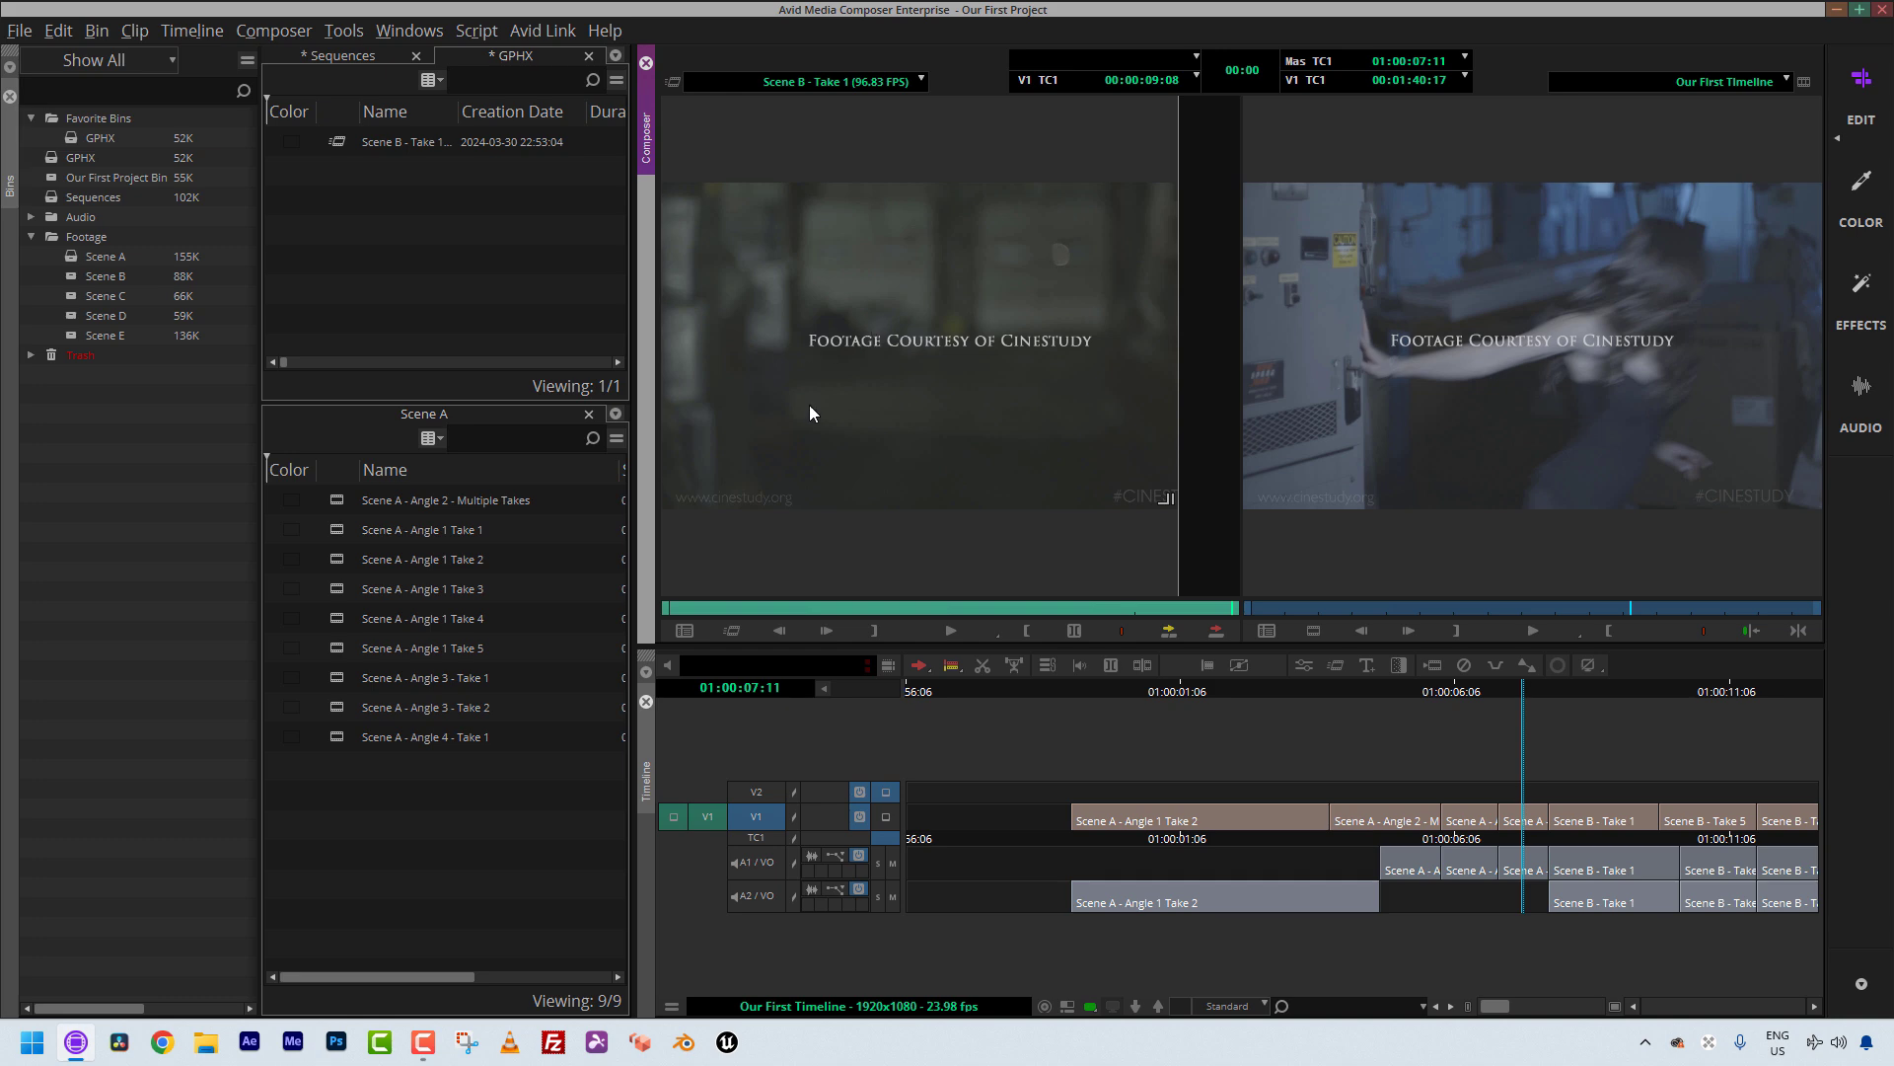
- Clear the source monitor and delete the motion effect clip from the GPHX bin
left_click_drag(809, 607, 947, 606)
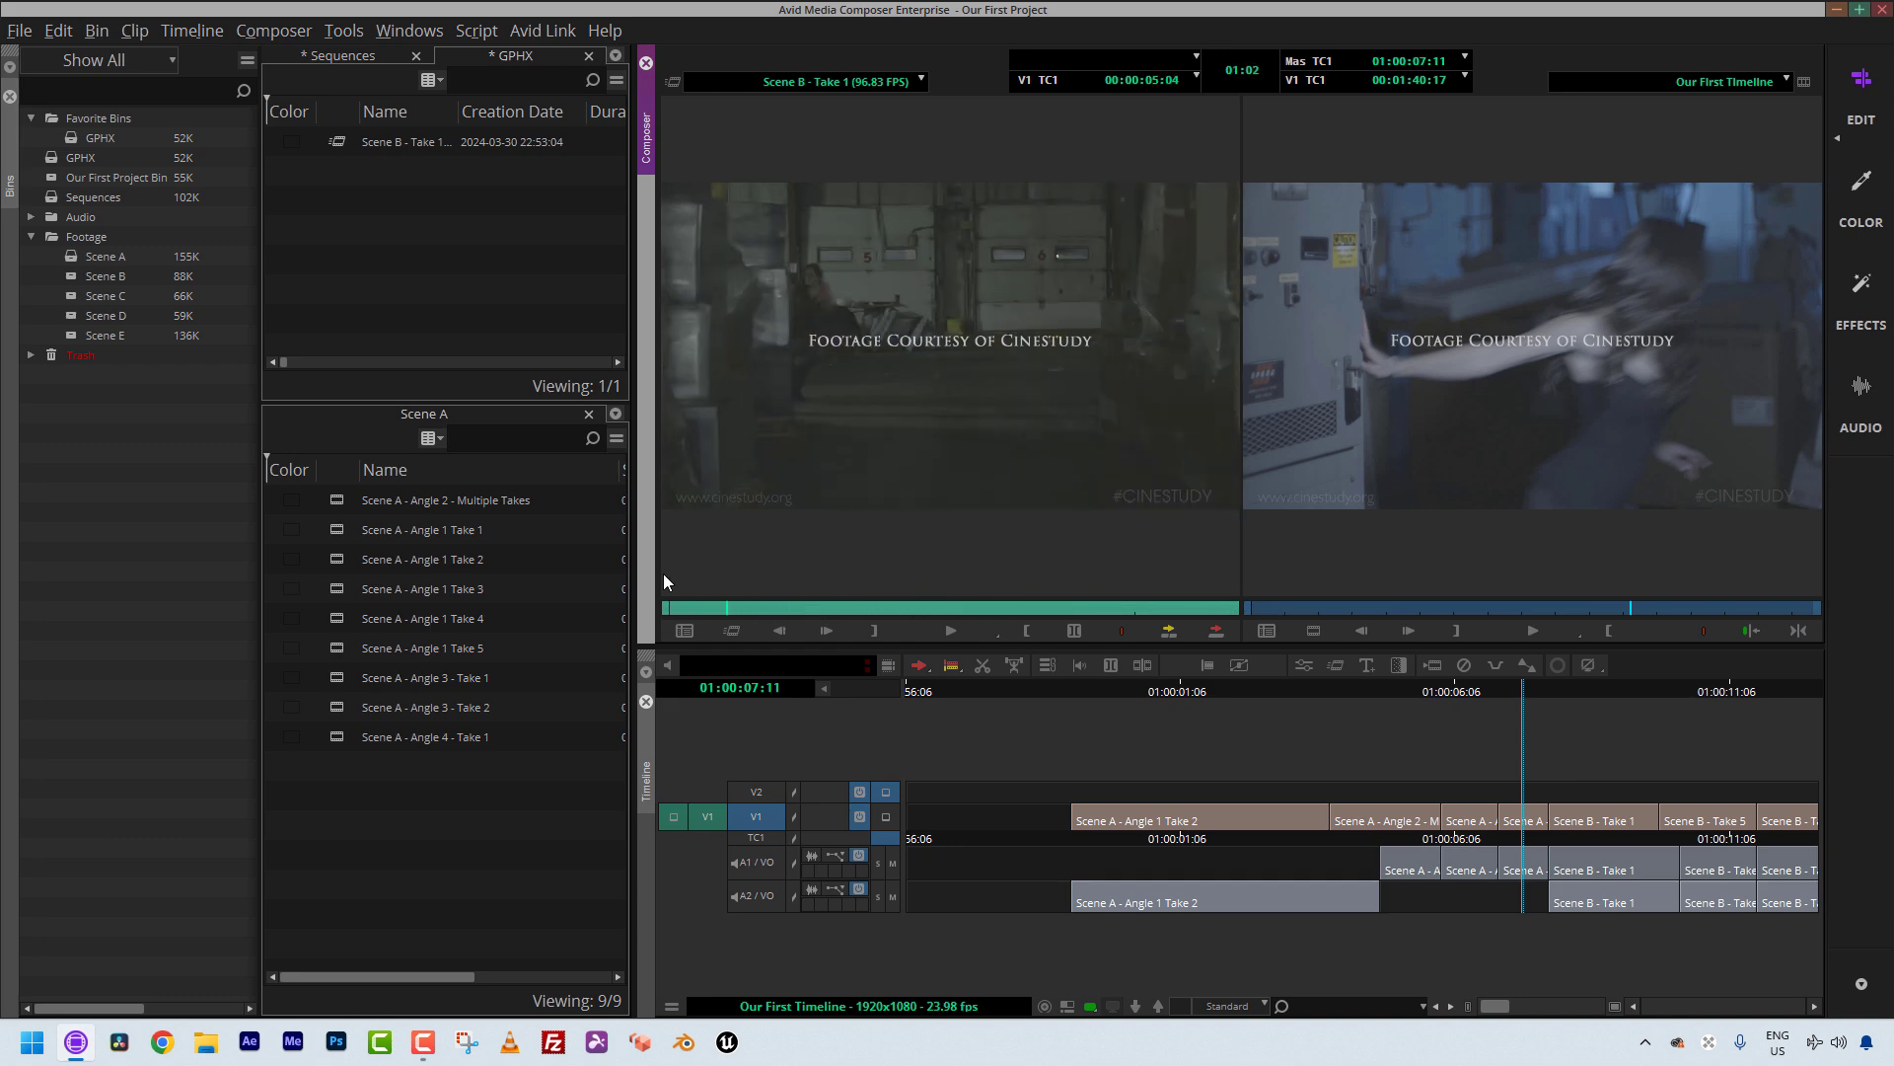
left_click(829, 84)
left_click(813, 102)
left_click(345, 143)
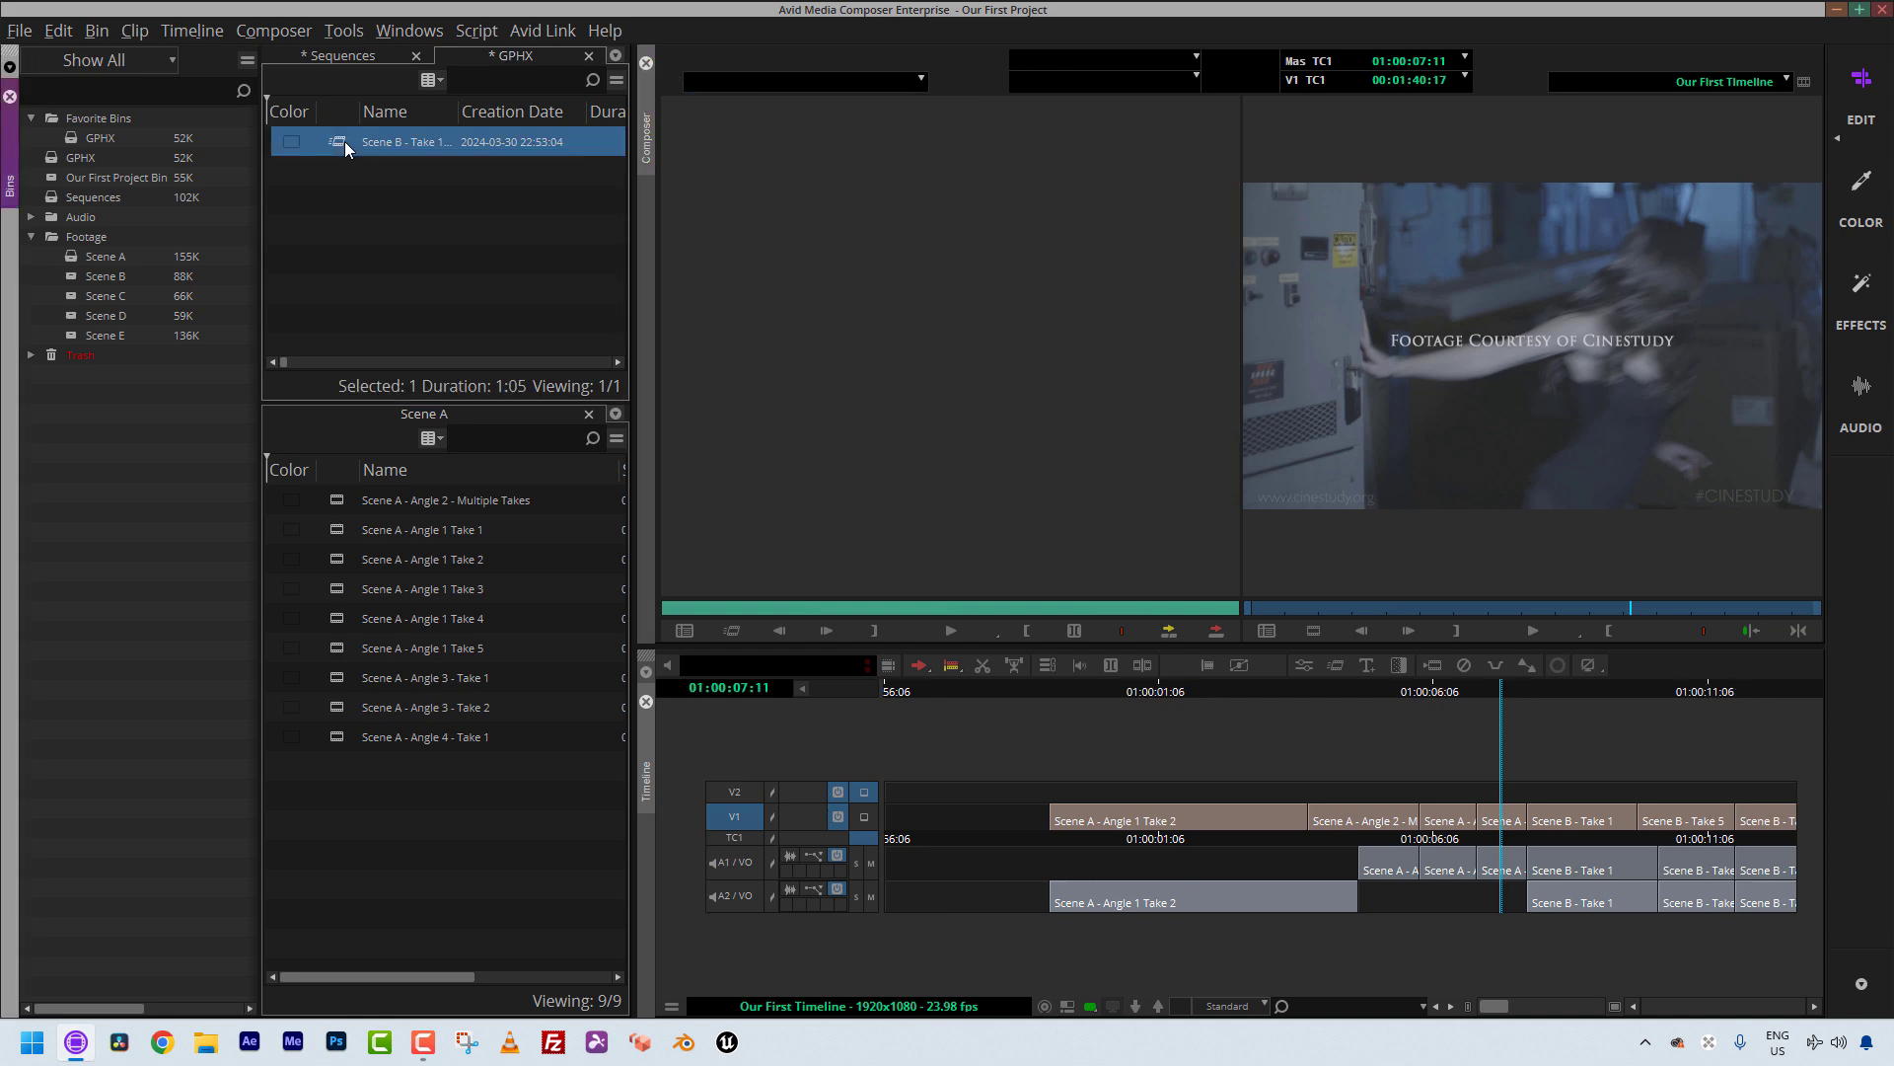
key("Delete")
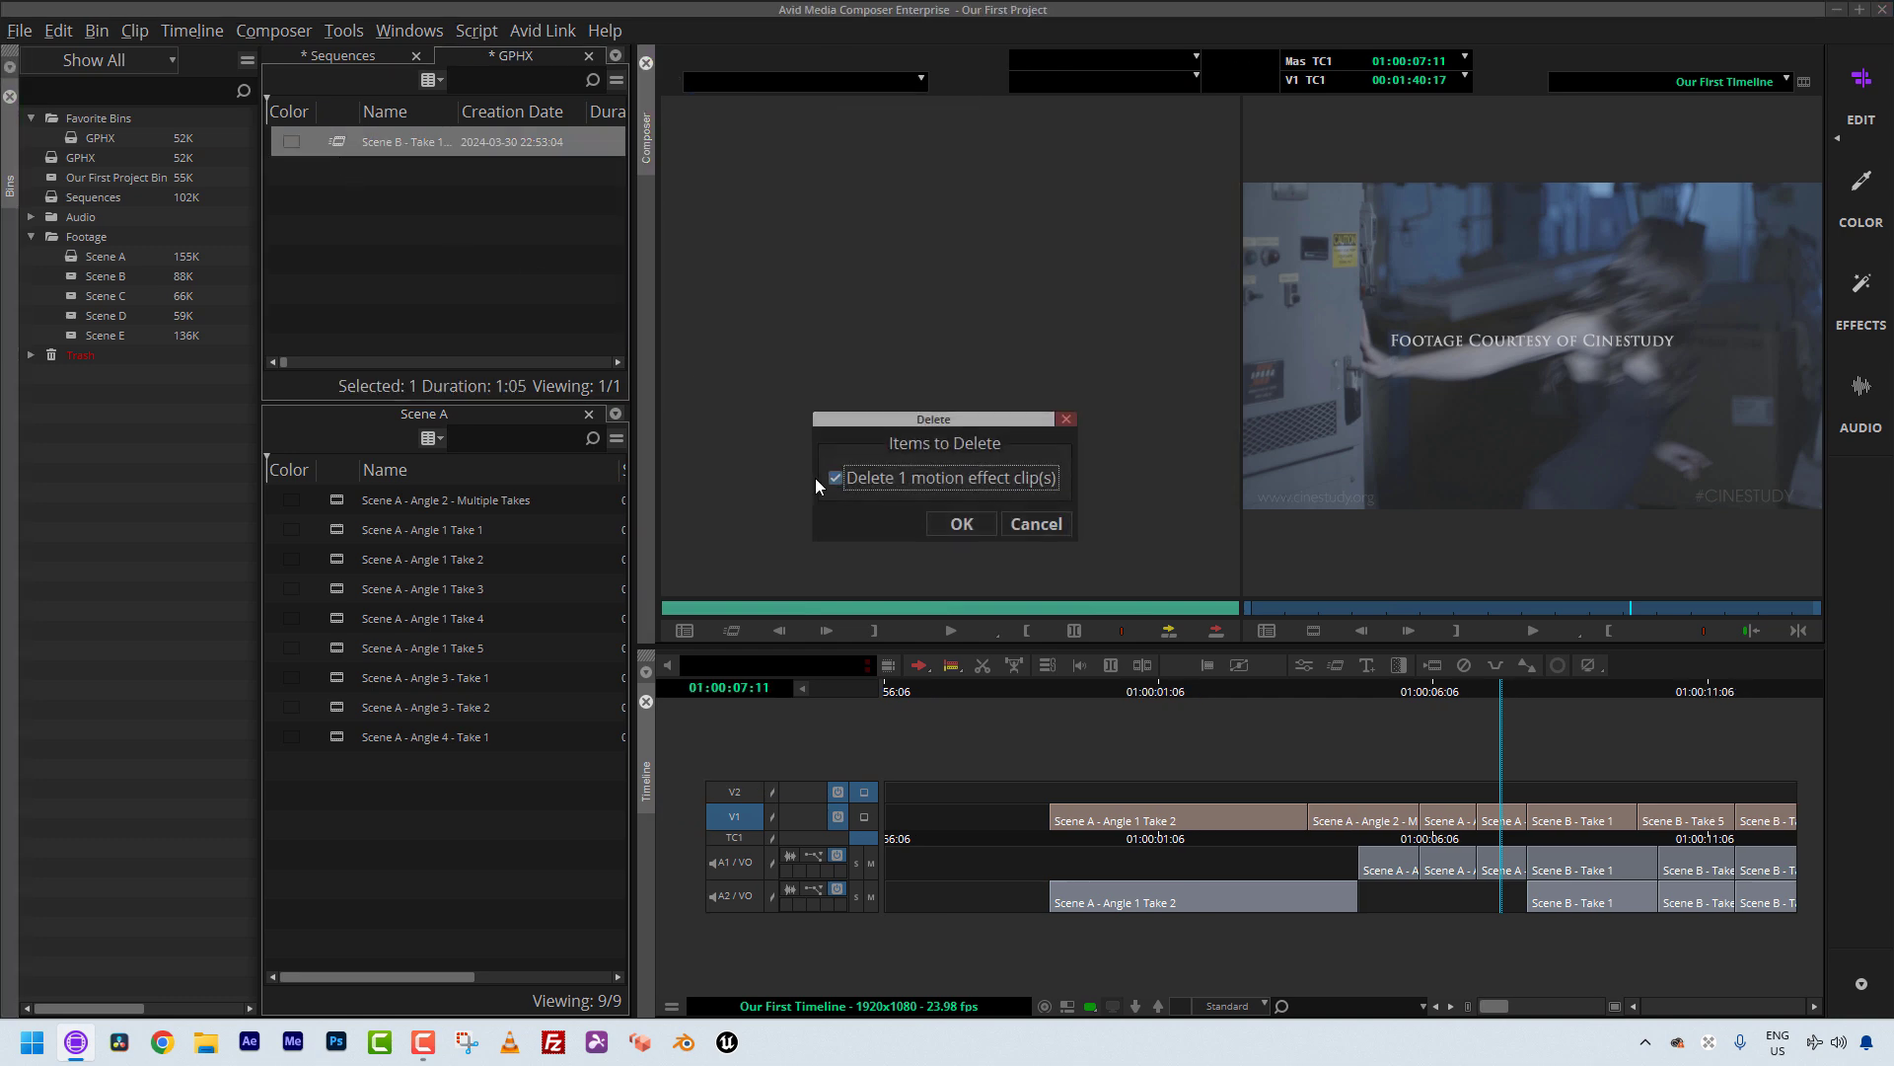
left_click(962, 521)
- Match-frame the Scene B - Take 1 source at 01:00:09:05 and split the V1 clip at that point
left_click_drag(1486, 821, 1597, 795)
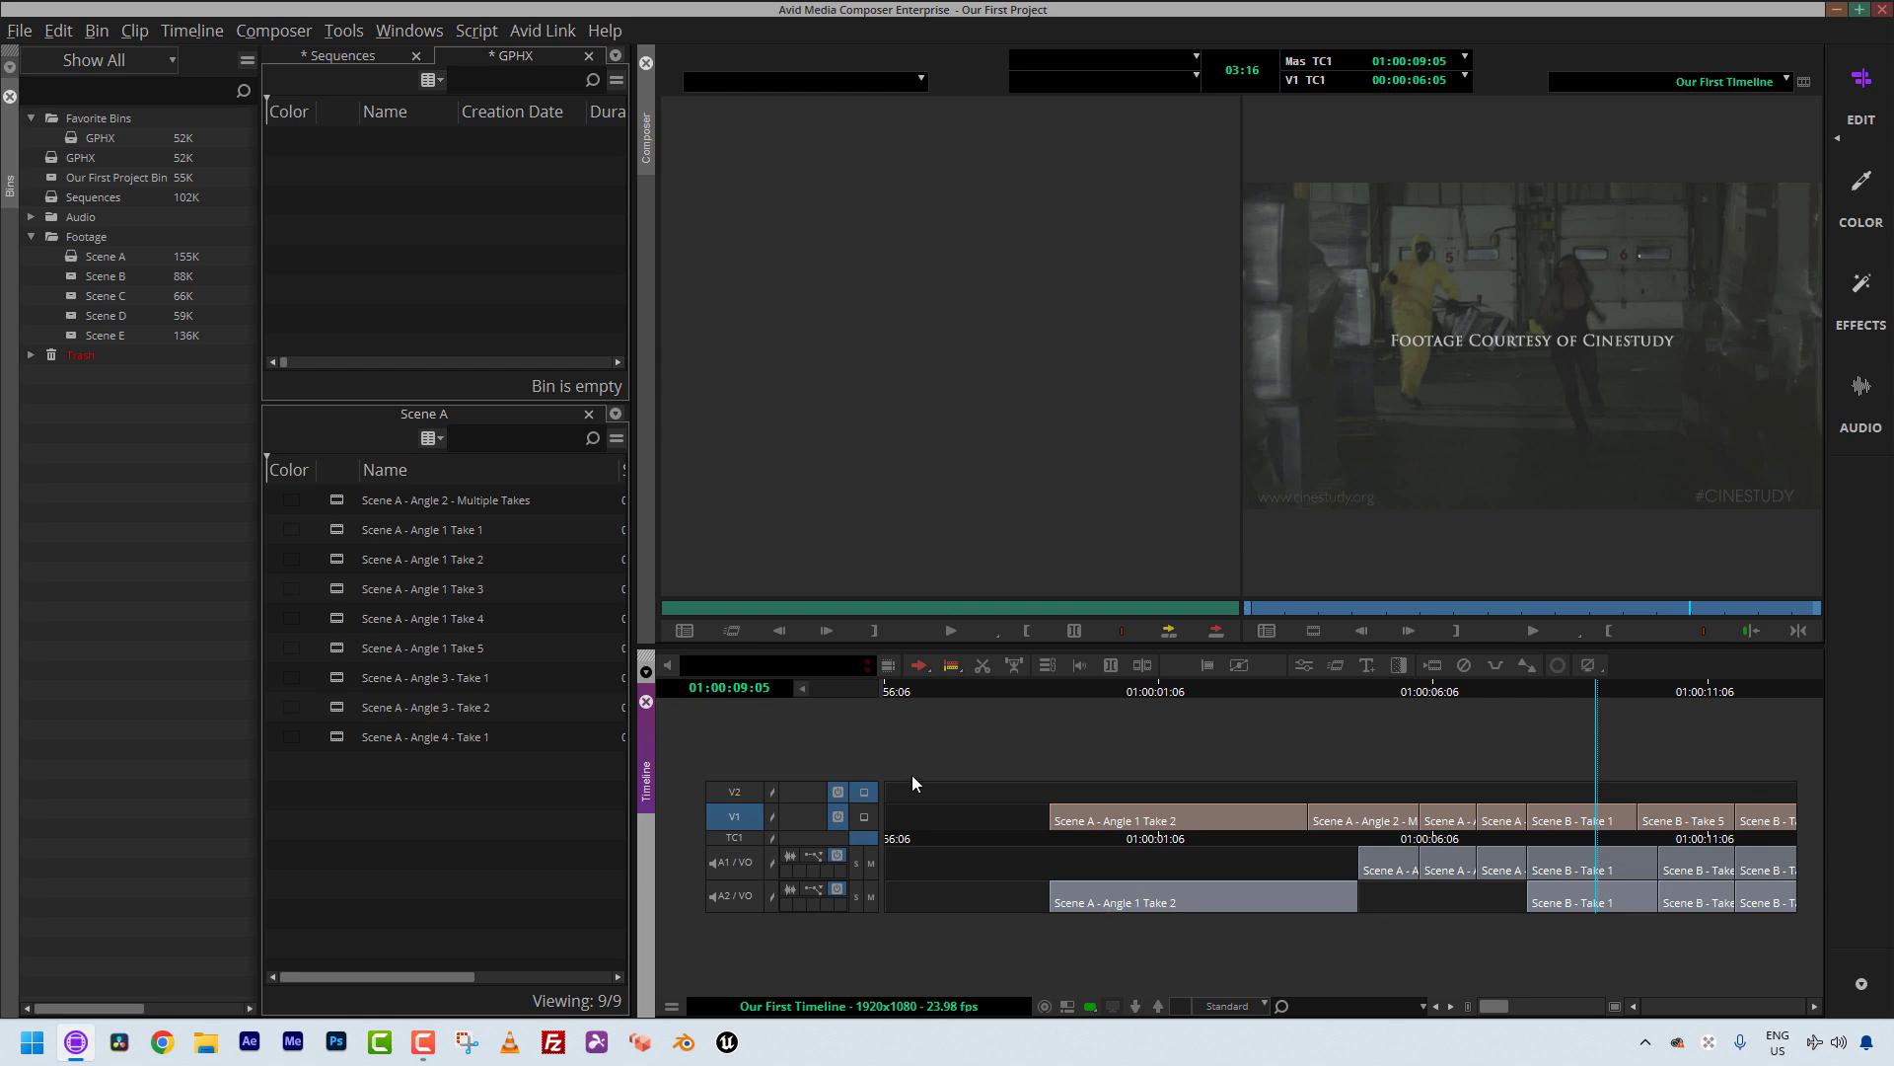
key("f")
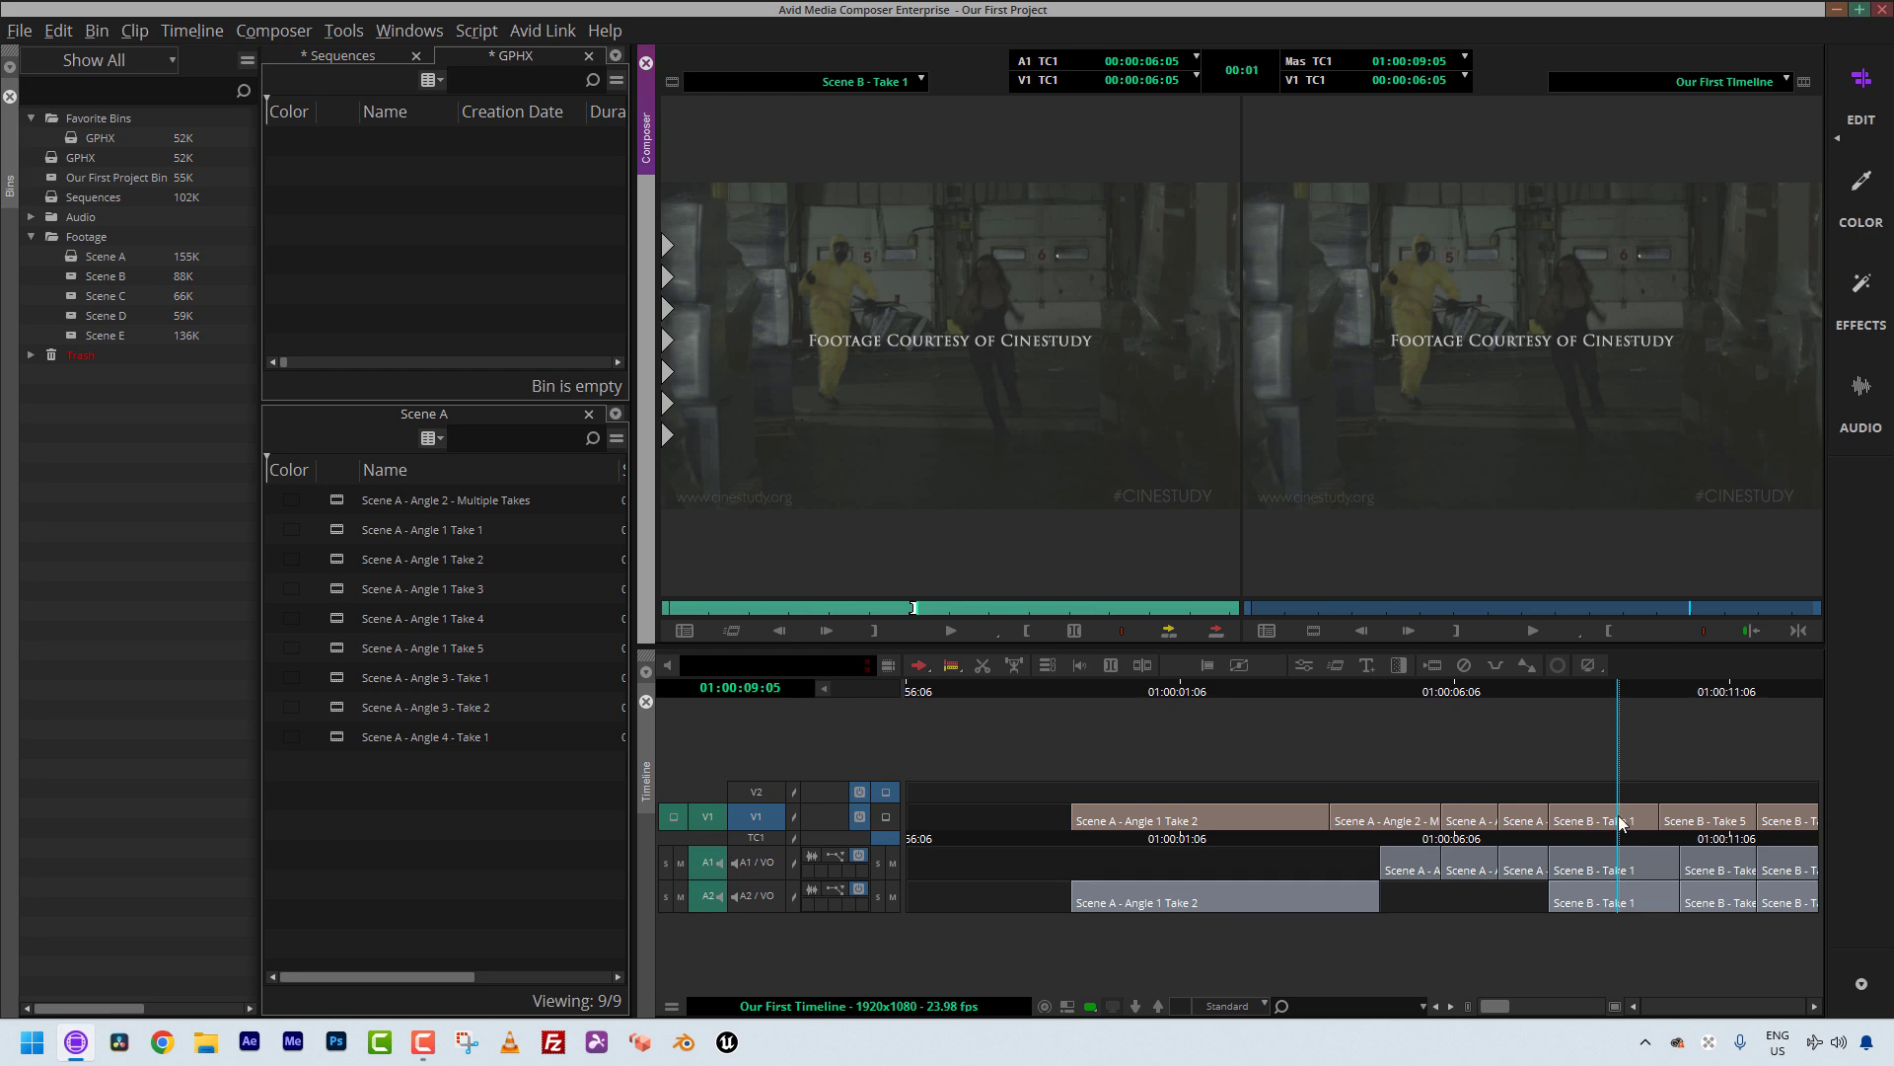
left_click(1520, 375)
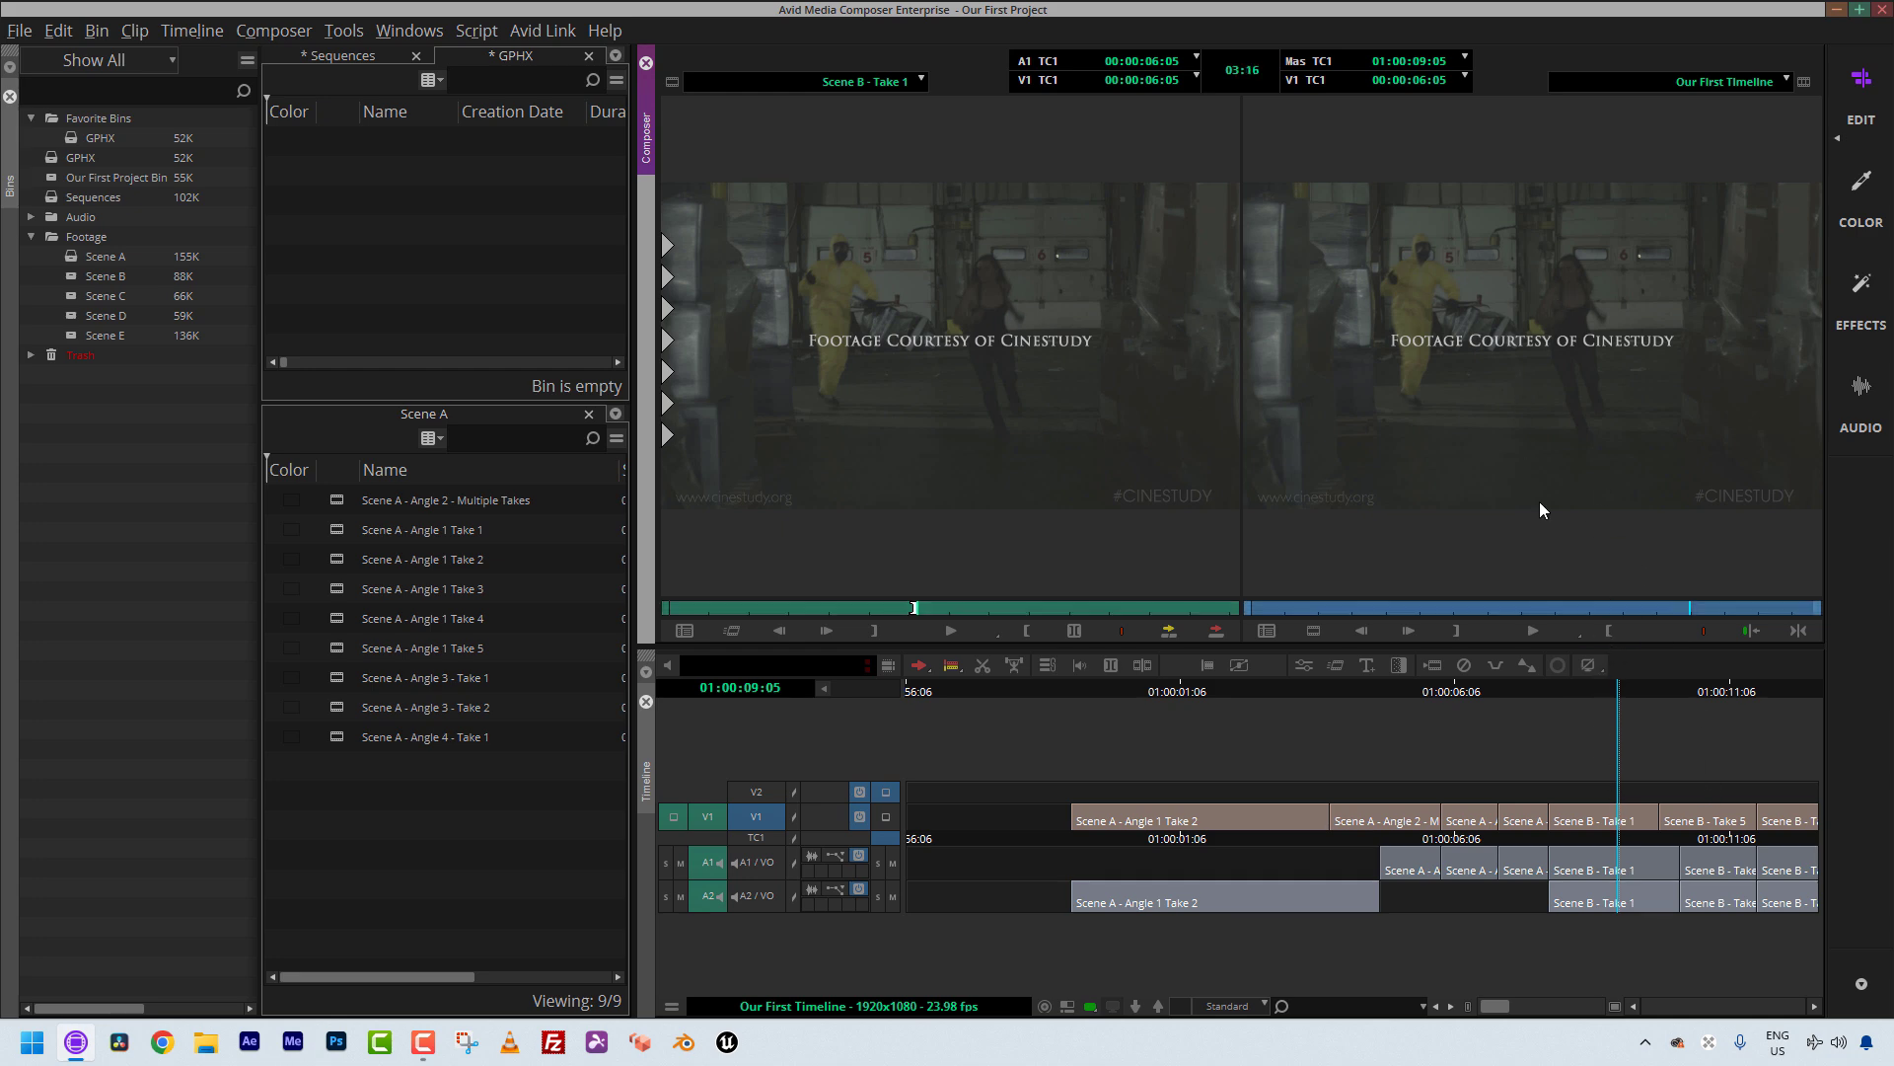
key("h")
left_click(1632, 830)
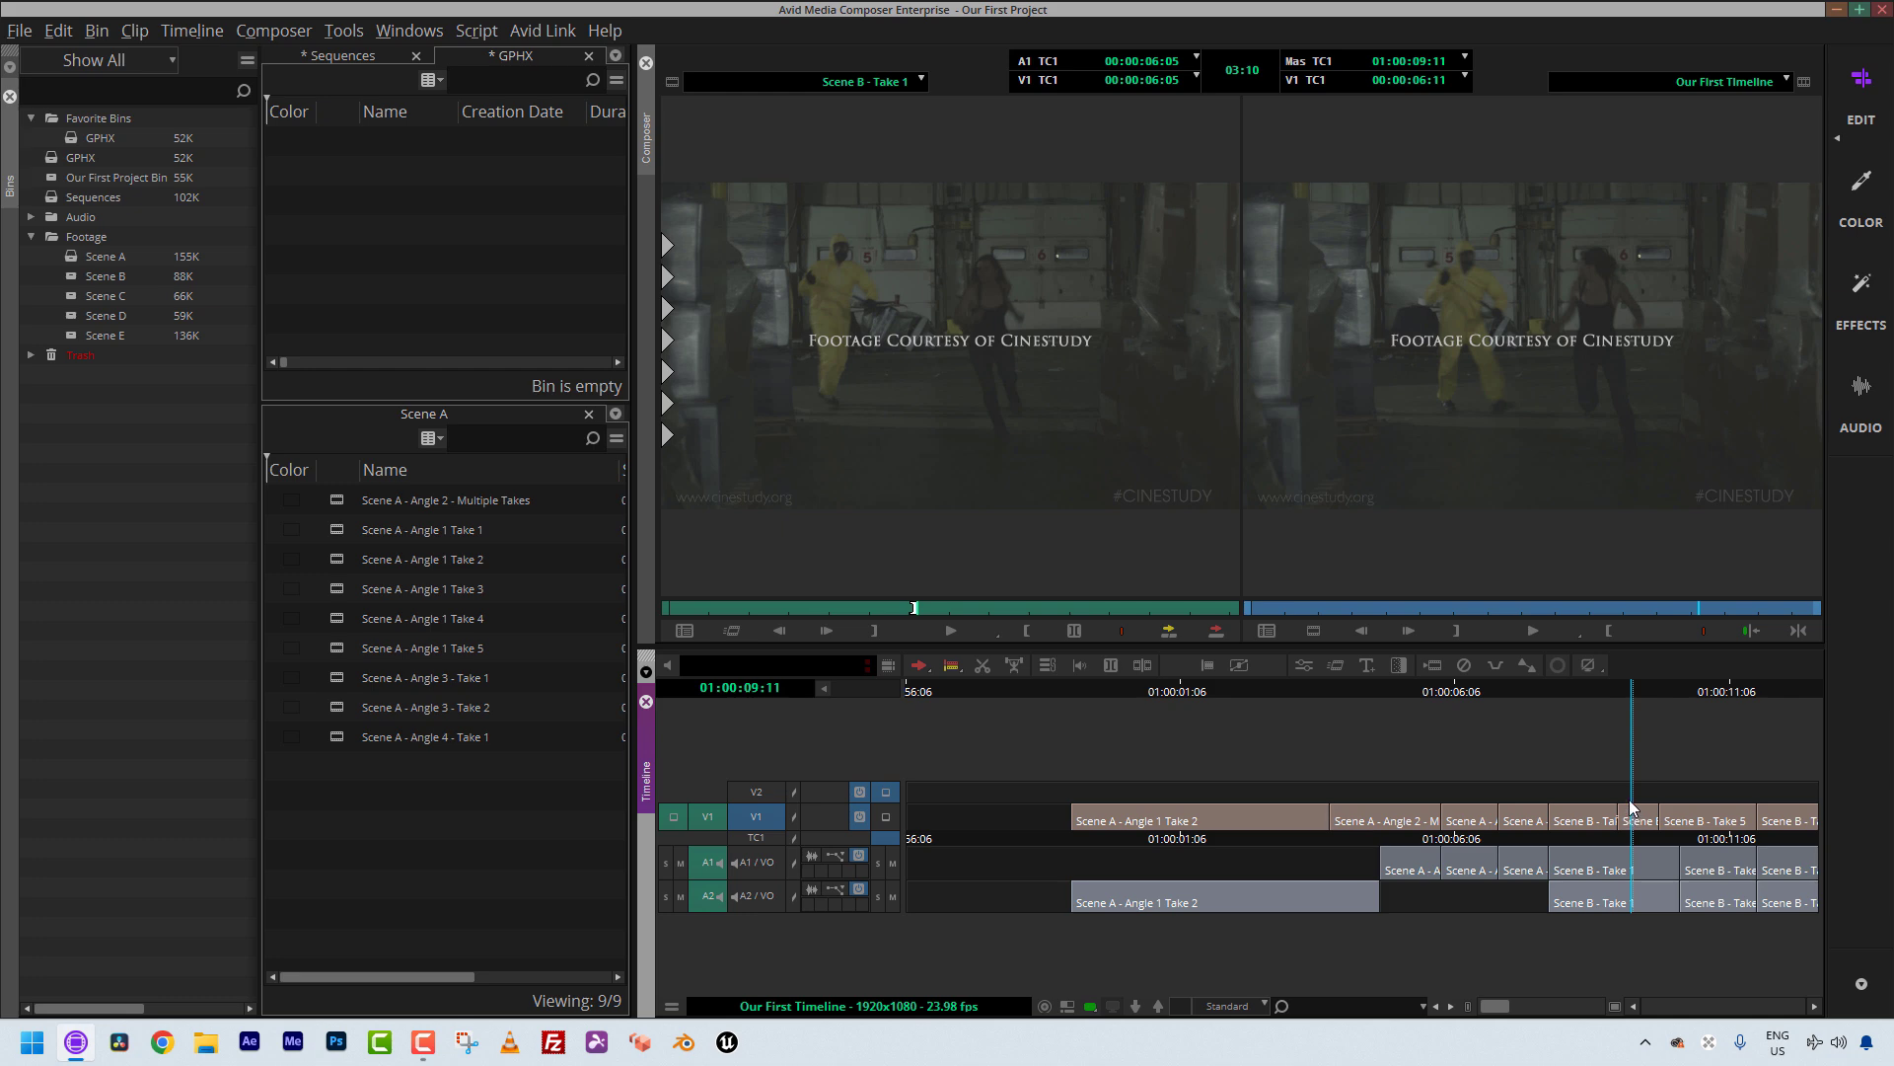
left_click(1639, 842)
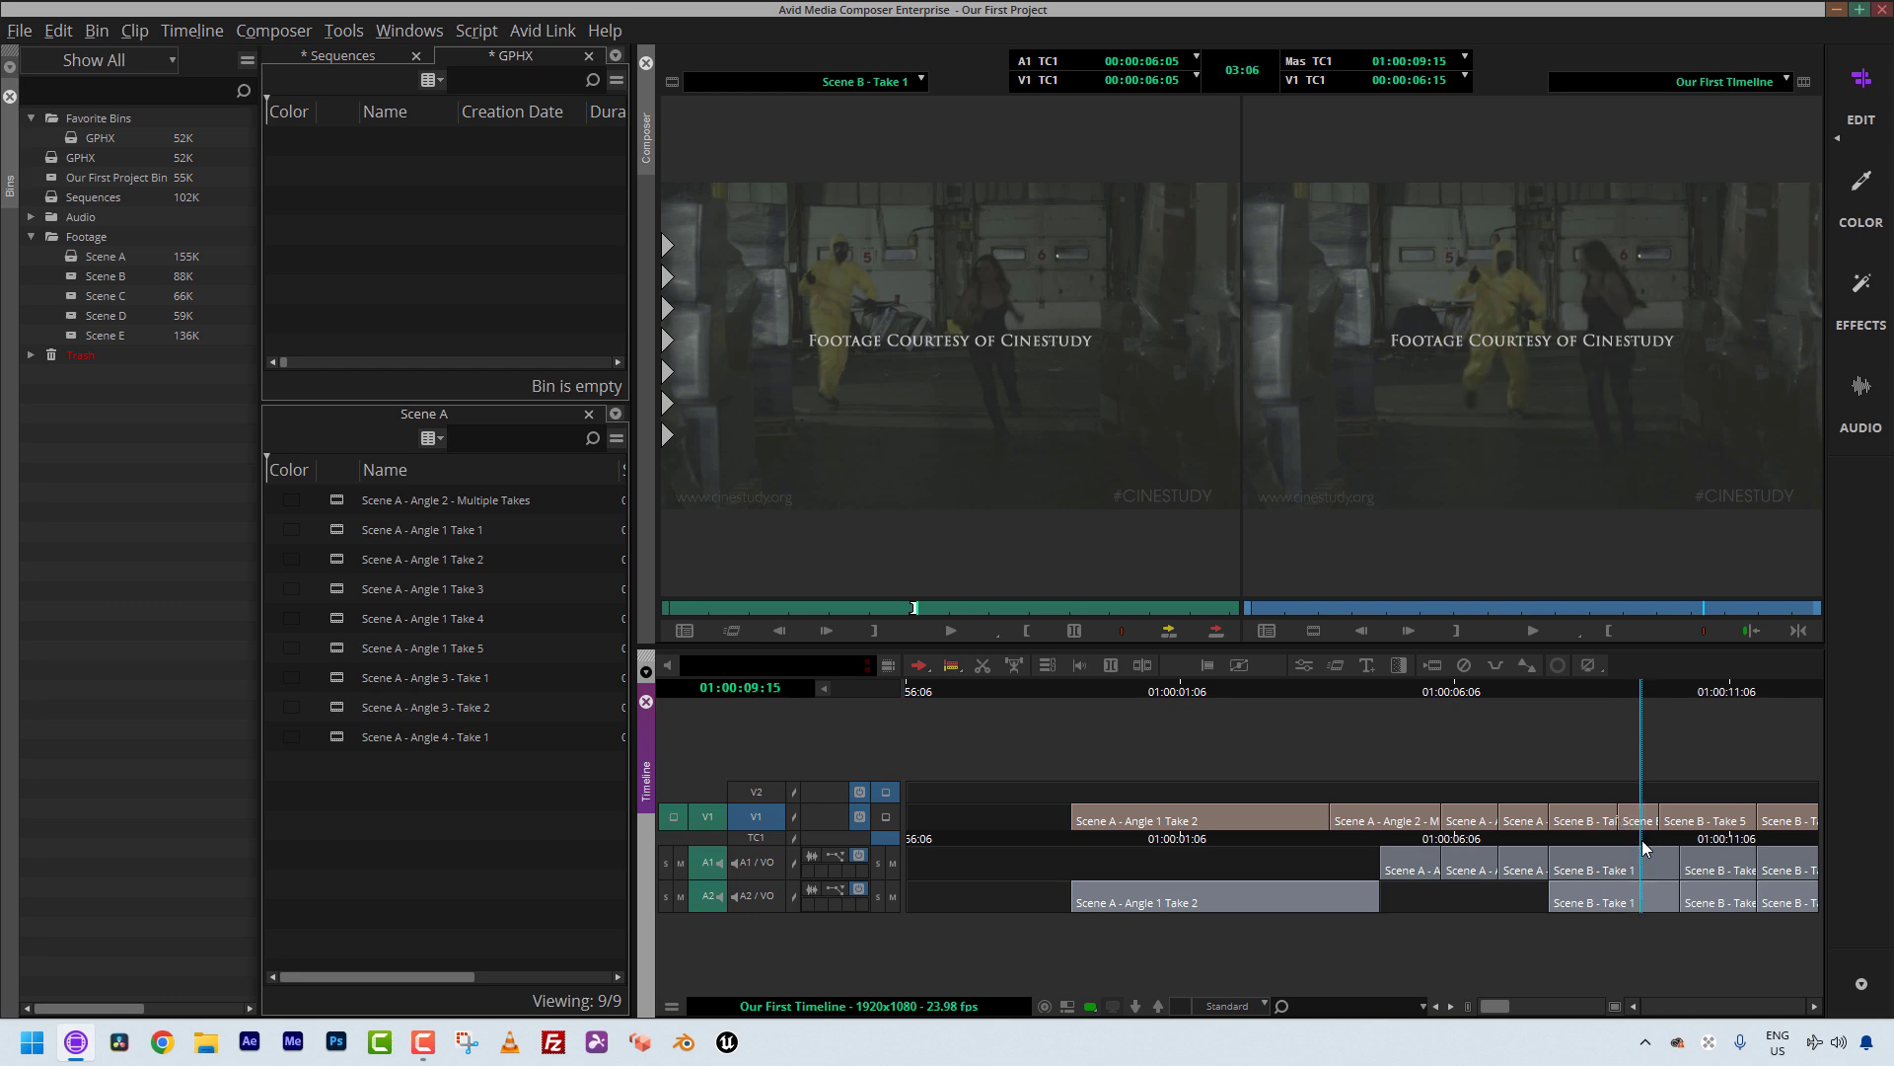
left_click(1617, 865)
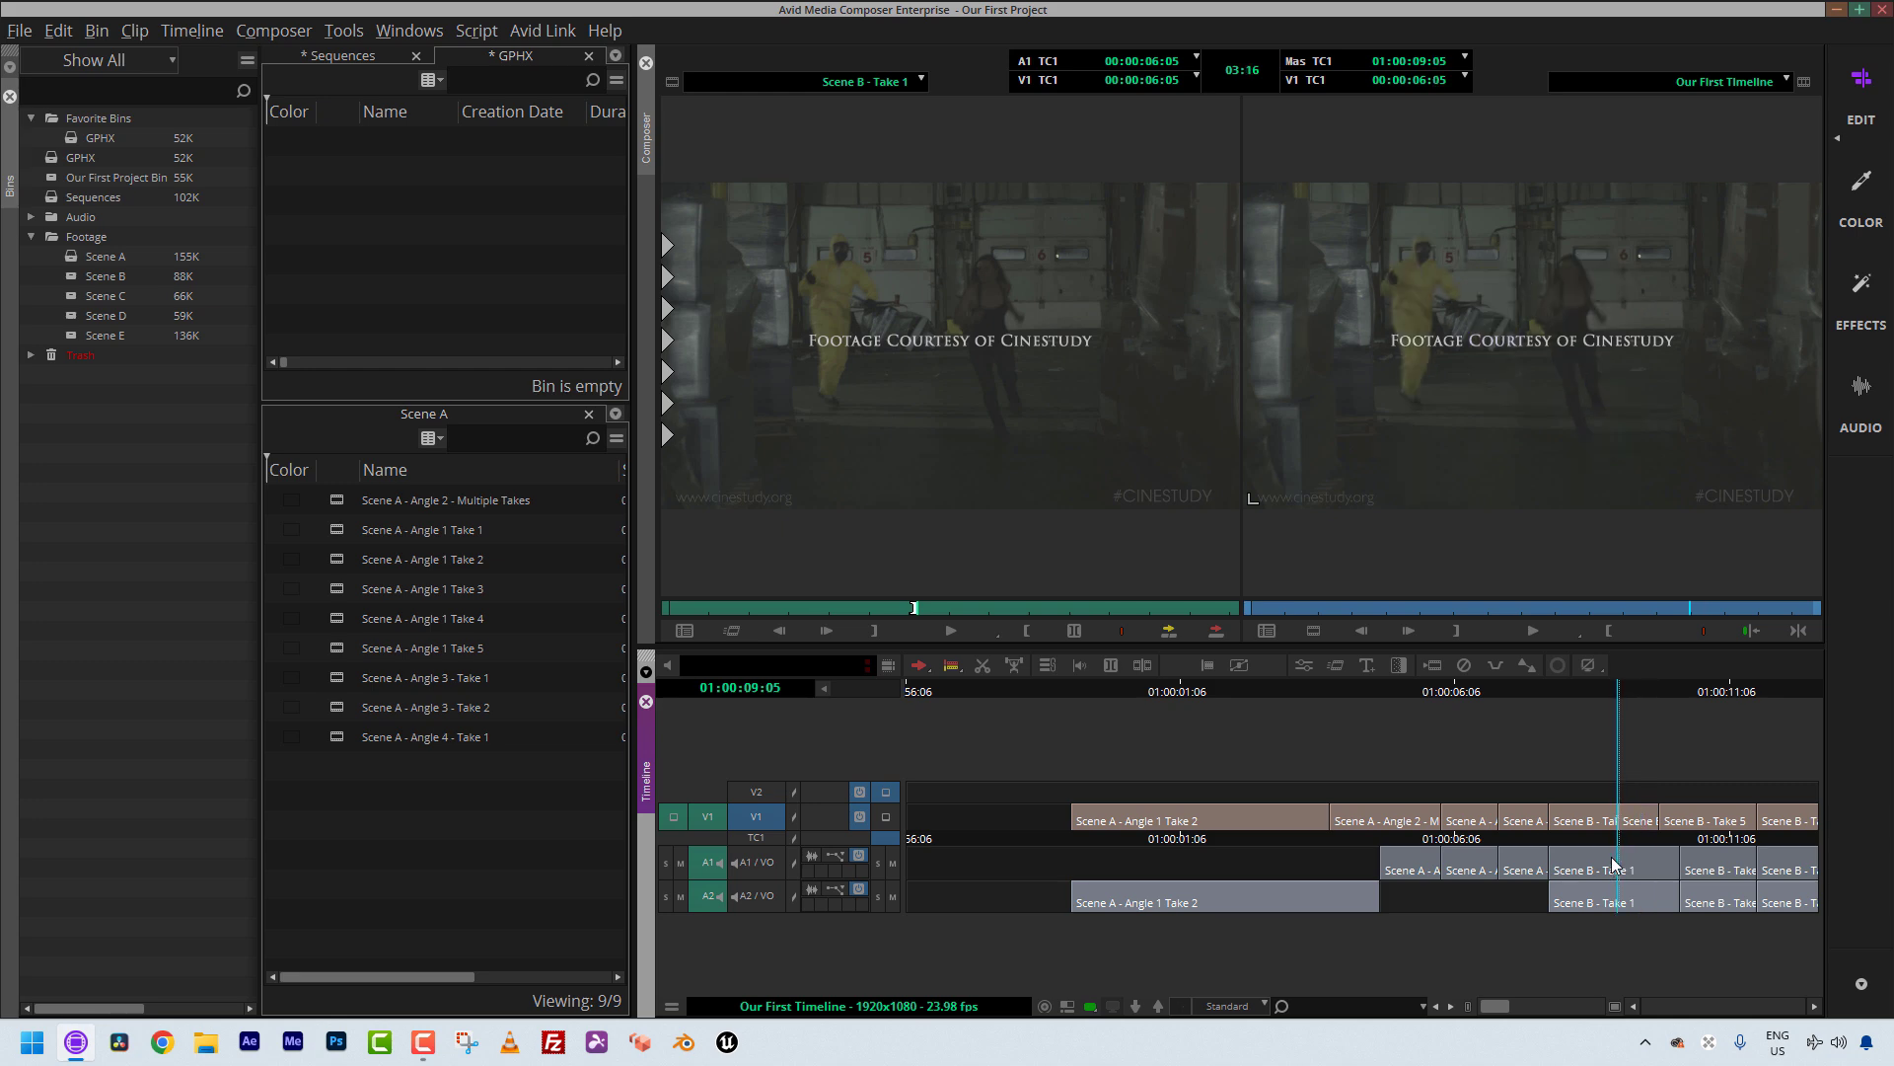
- Mark an Out point at 00:00:06:04 in the source and mark the first Scene B - Take 1 segment on V1
left_click(1429, 377)
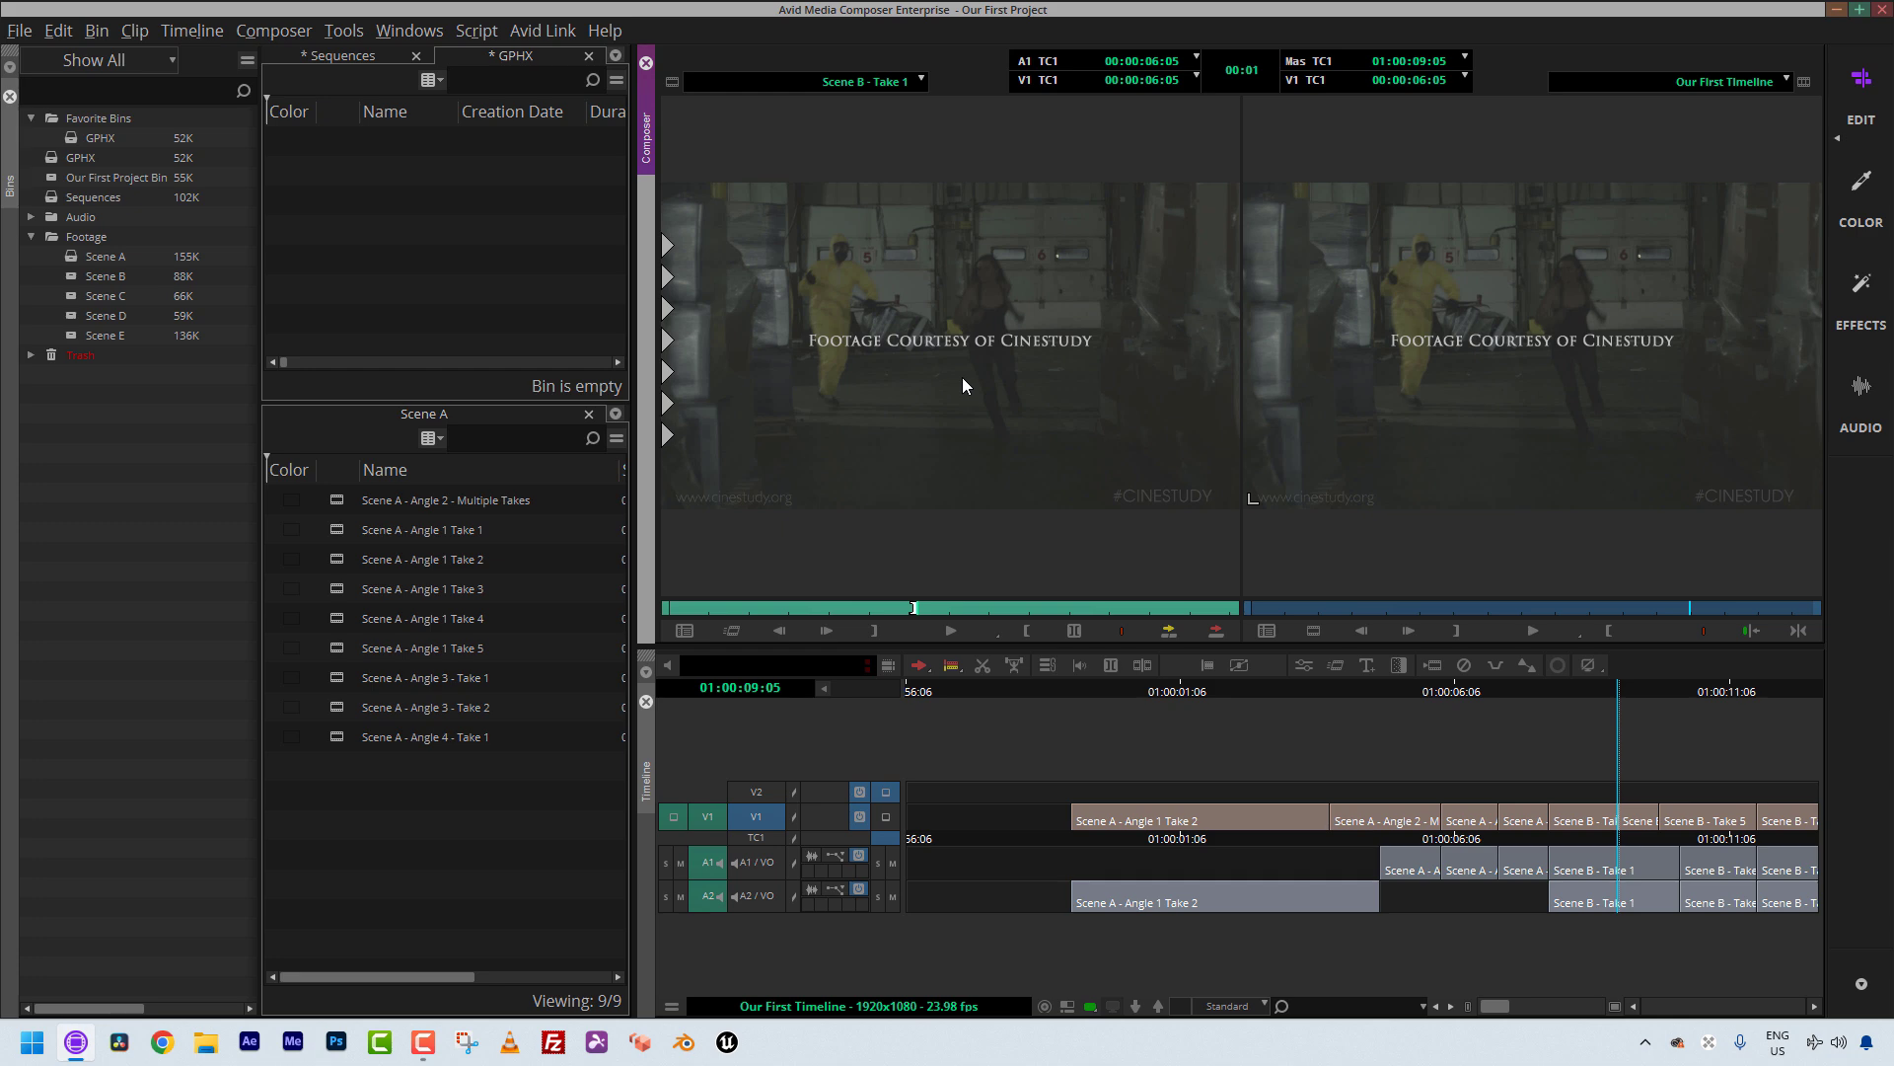
key("Left")
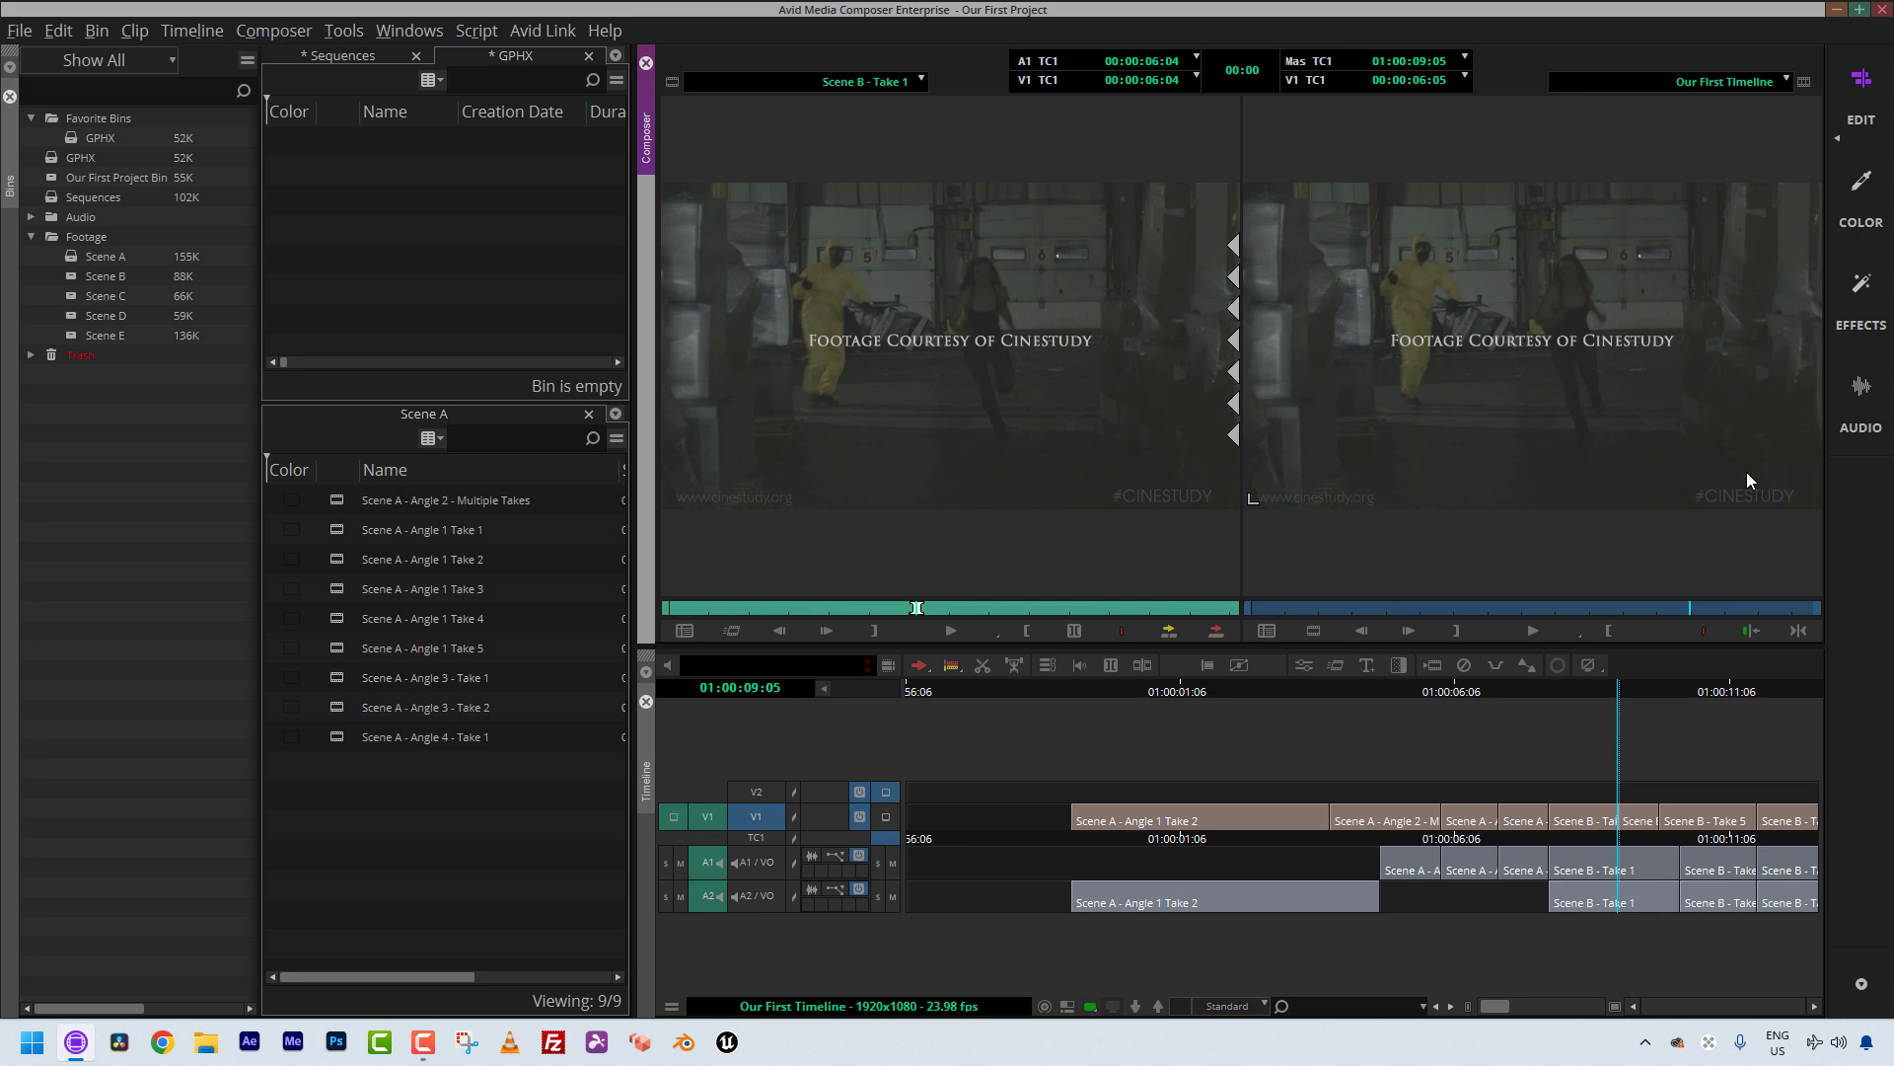
left_click(1601, 841)
key("t")
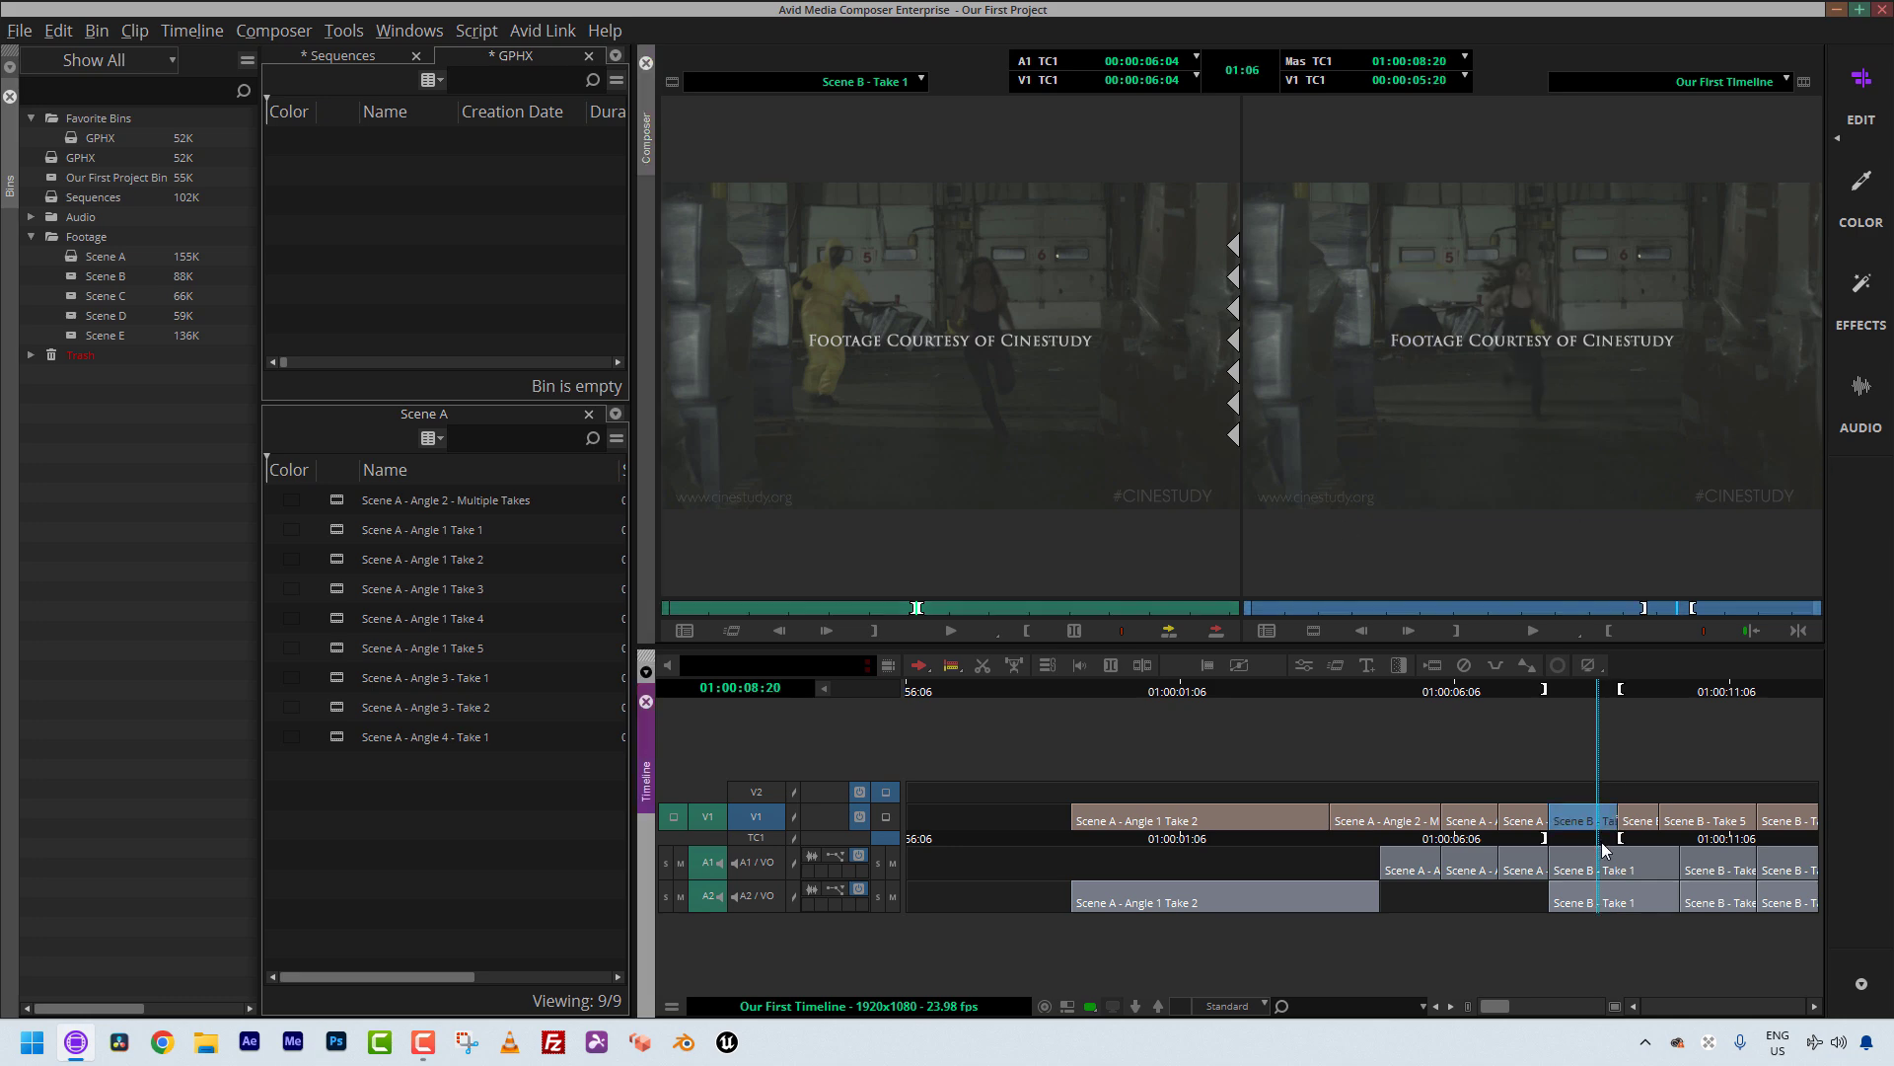
- Step the source back to 00:00:05:18 and mark an In point there
left_click(975, 362)
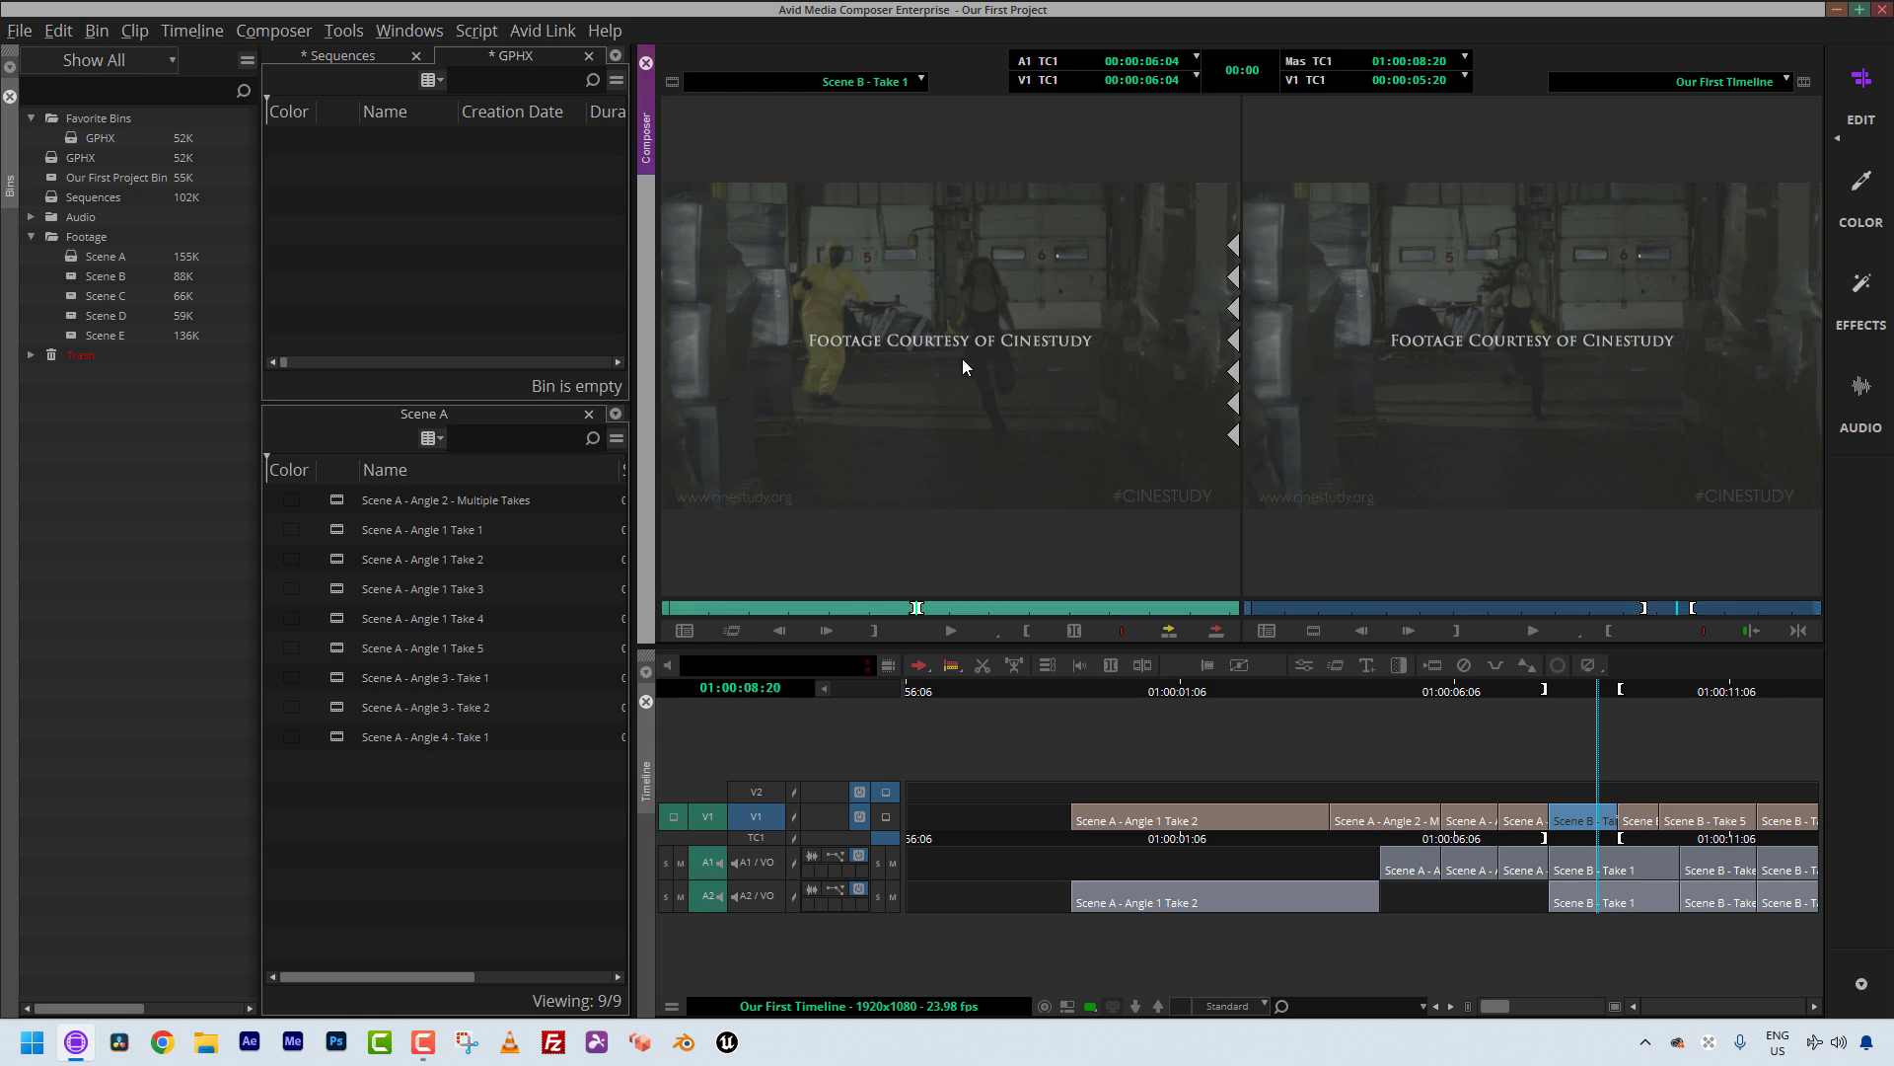
key("Left")
key("Left")
key("Left")
key("Left")
key("Left")
key("Left")
key("Left")
key("Left")
key("Left")
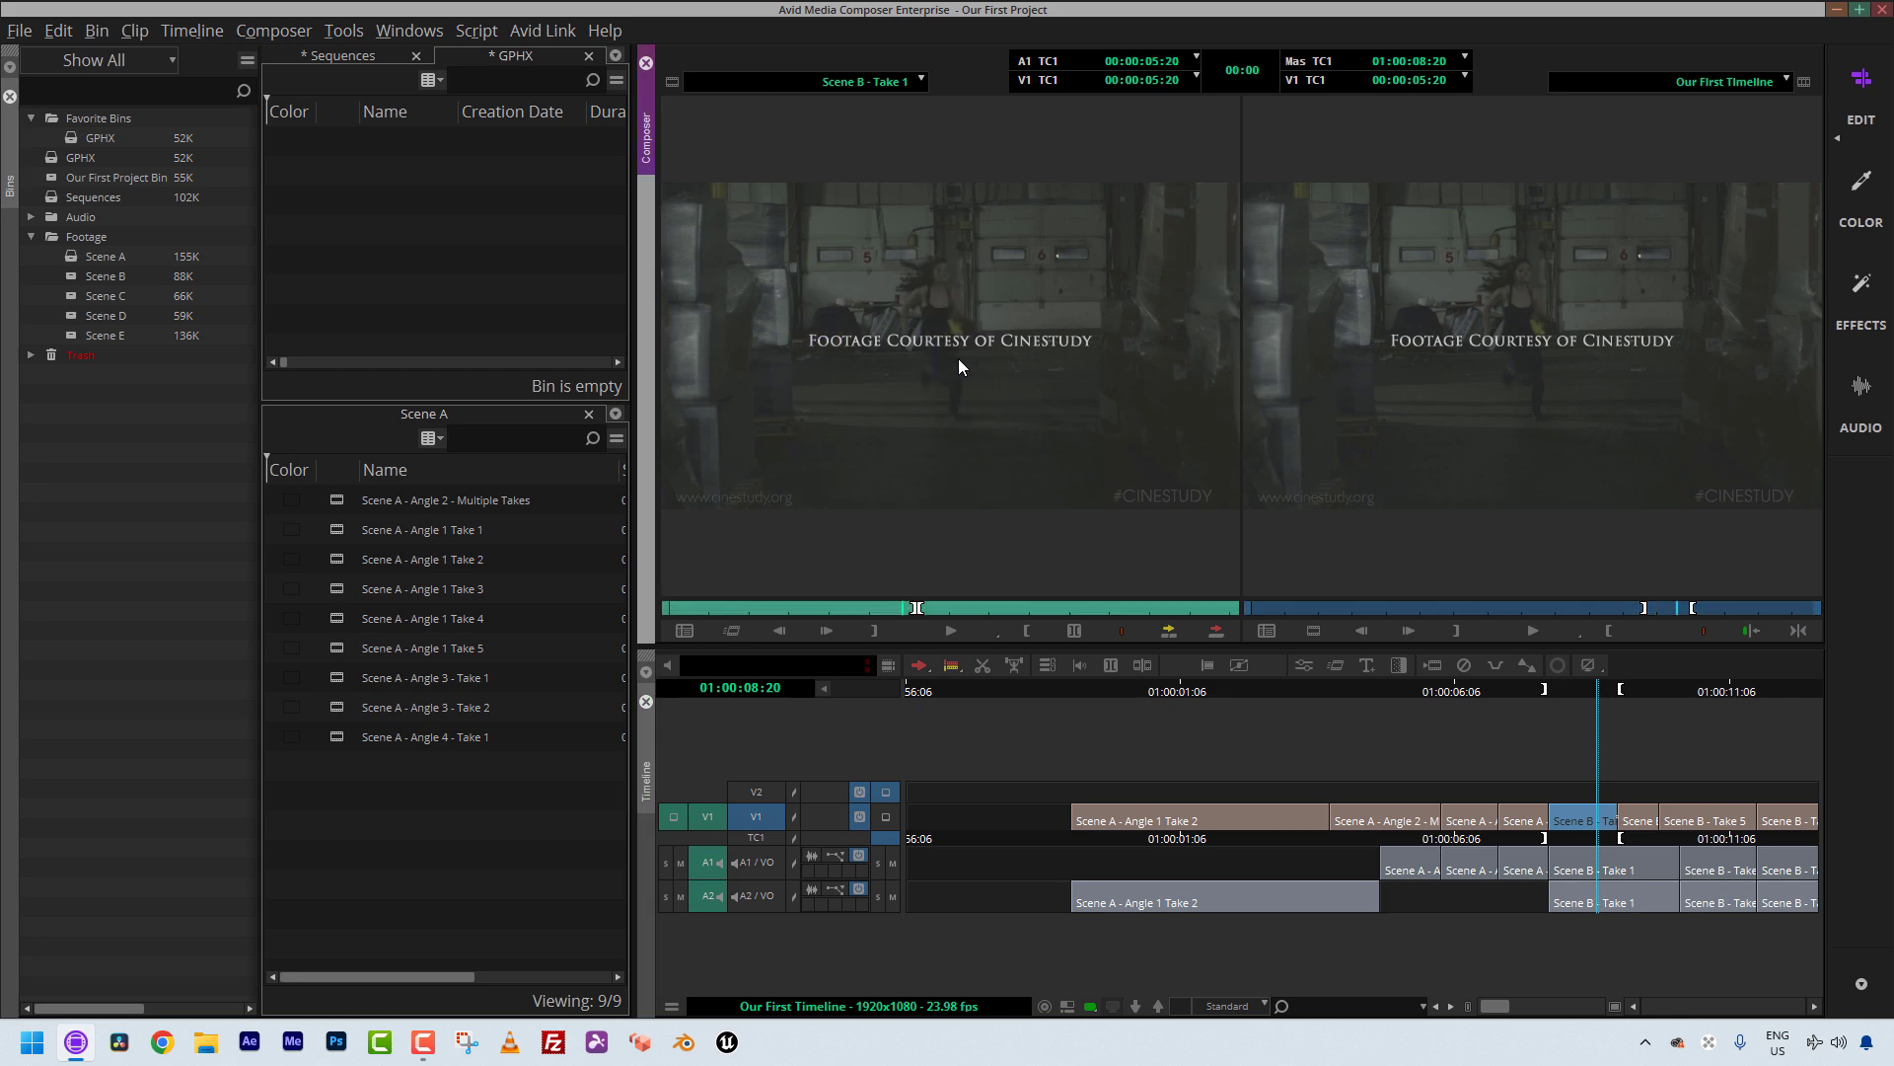
key("Left")
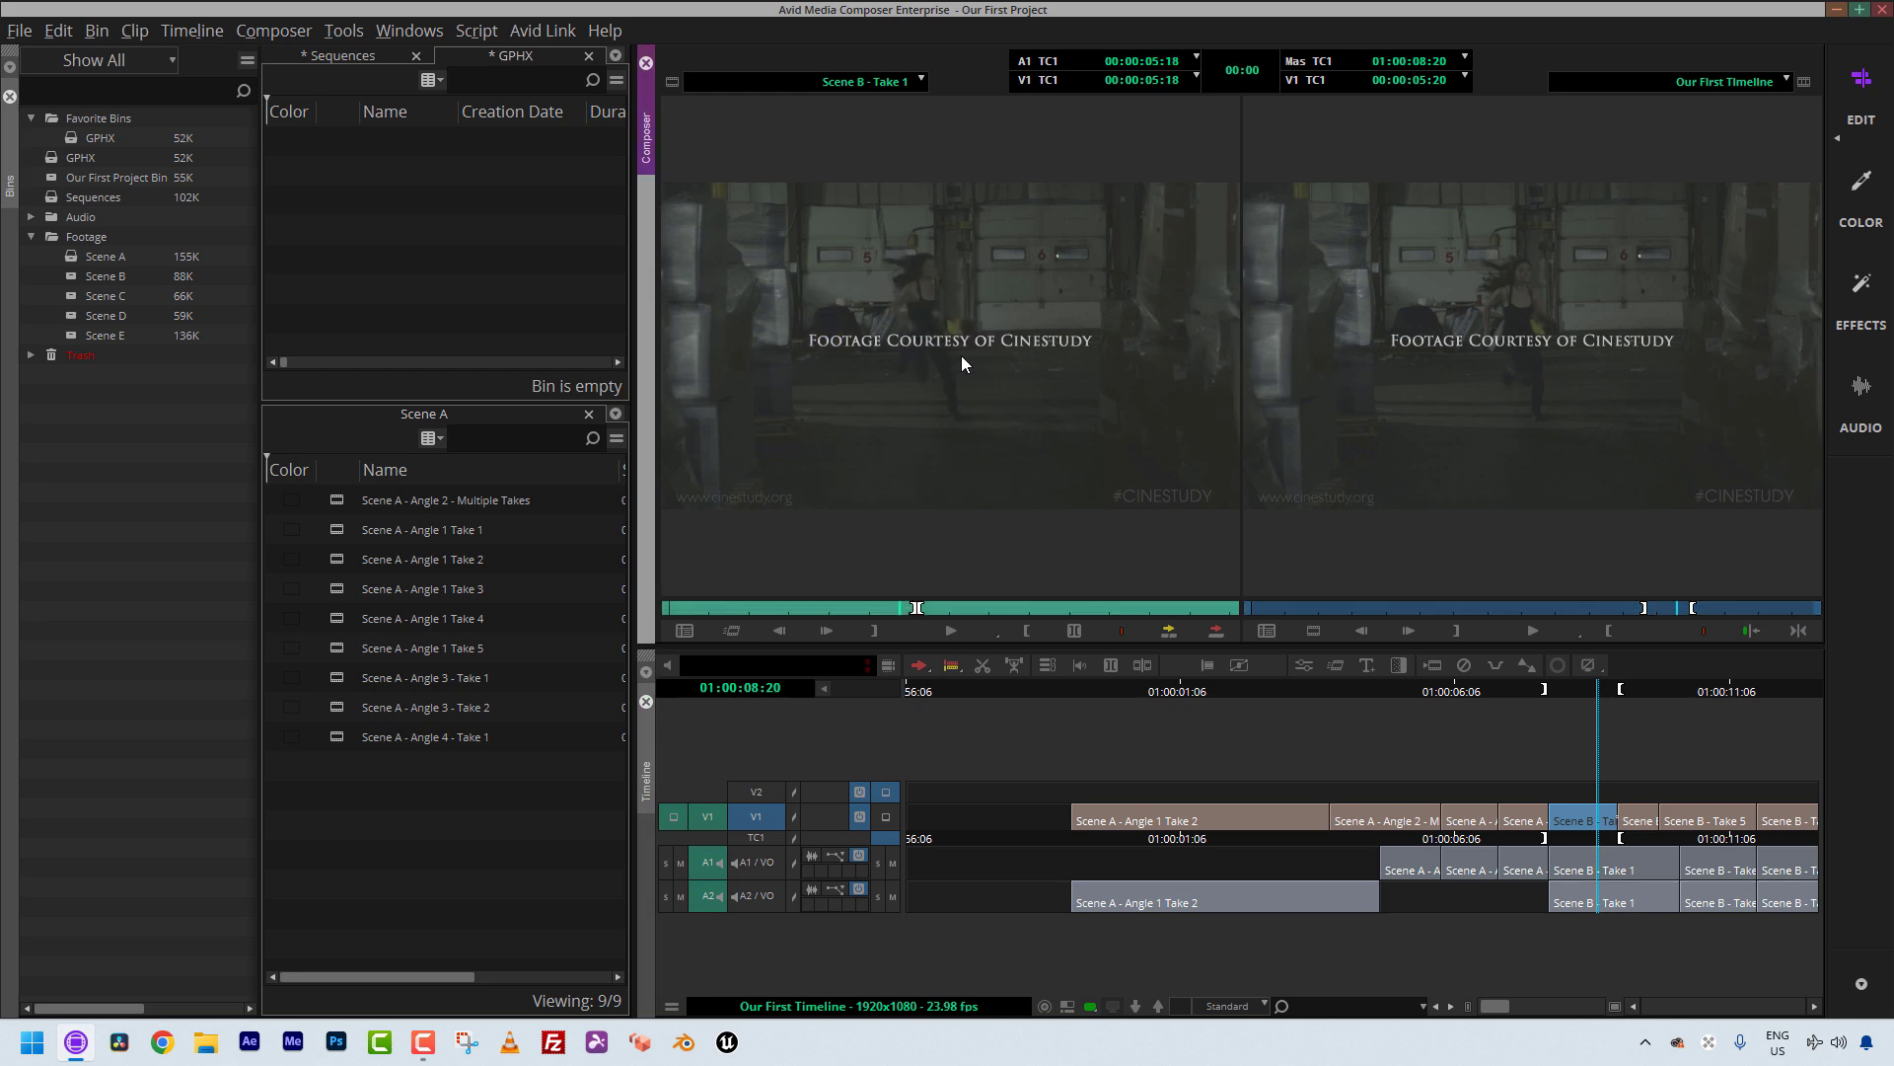
key("o")
right_click(987, 458)
key("Escape")
- Scrub through the marked source range and compare its duration with the marked timeline segment's duration
left_click(915, 608)
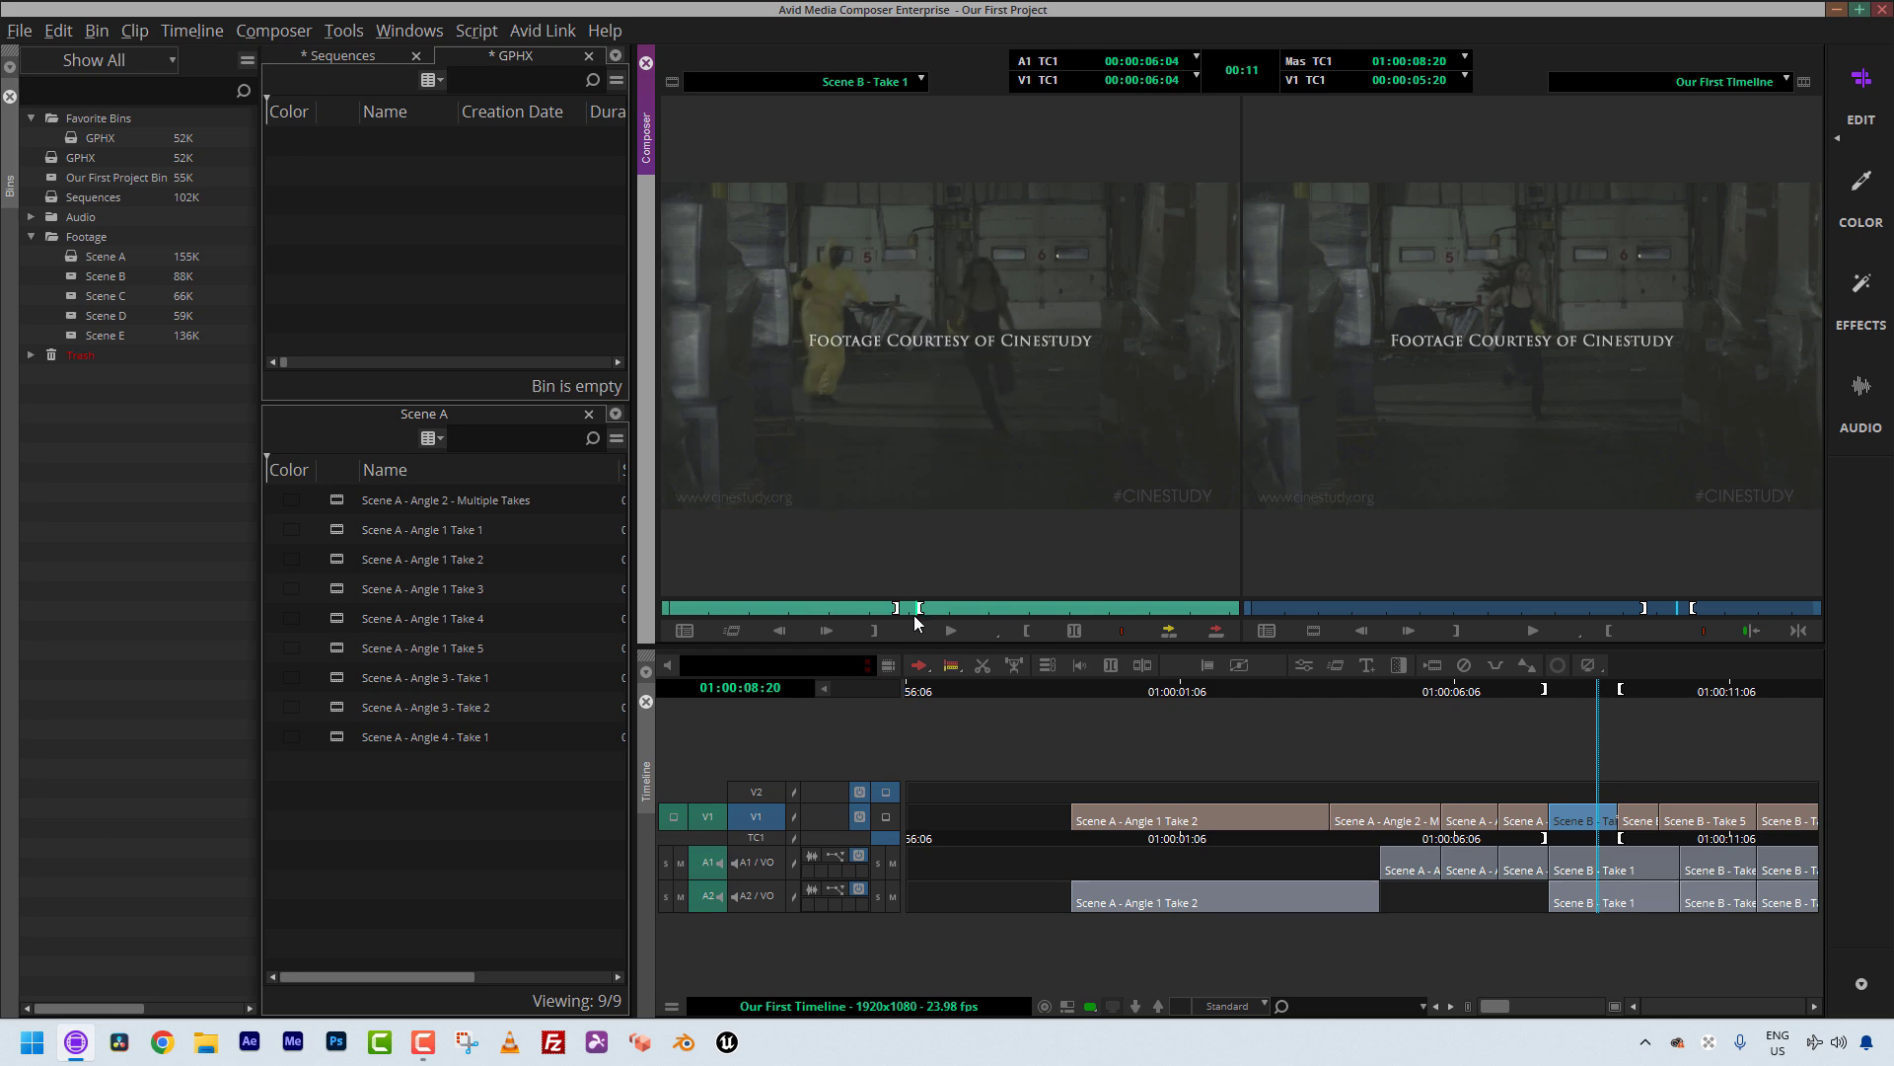
left_click_drag(915, 609, 905, 609)
left_click(1419, 320)
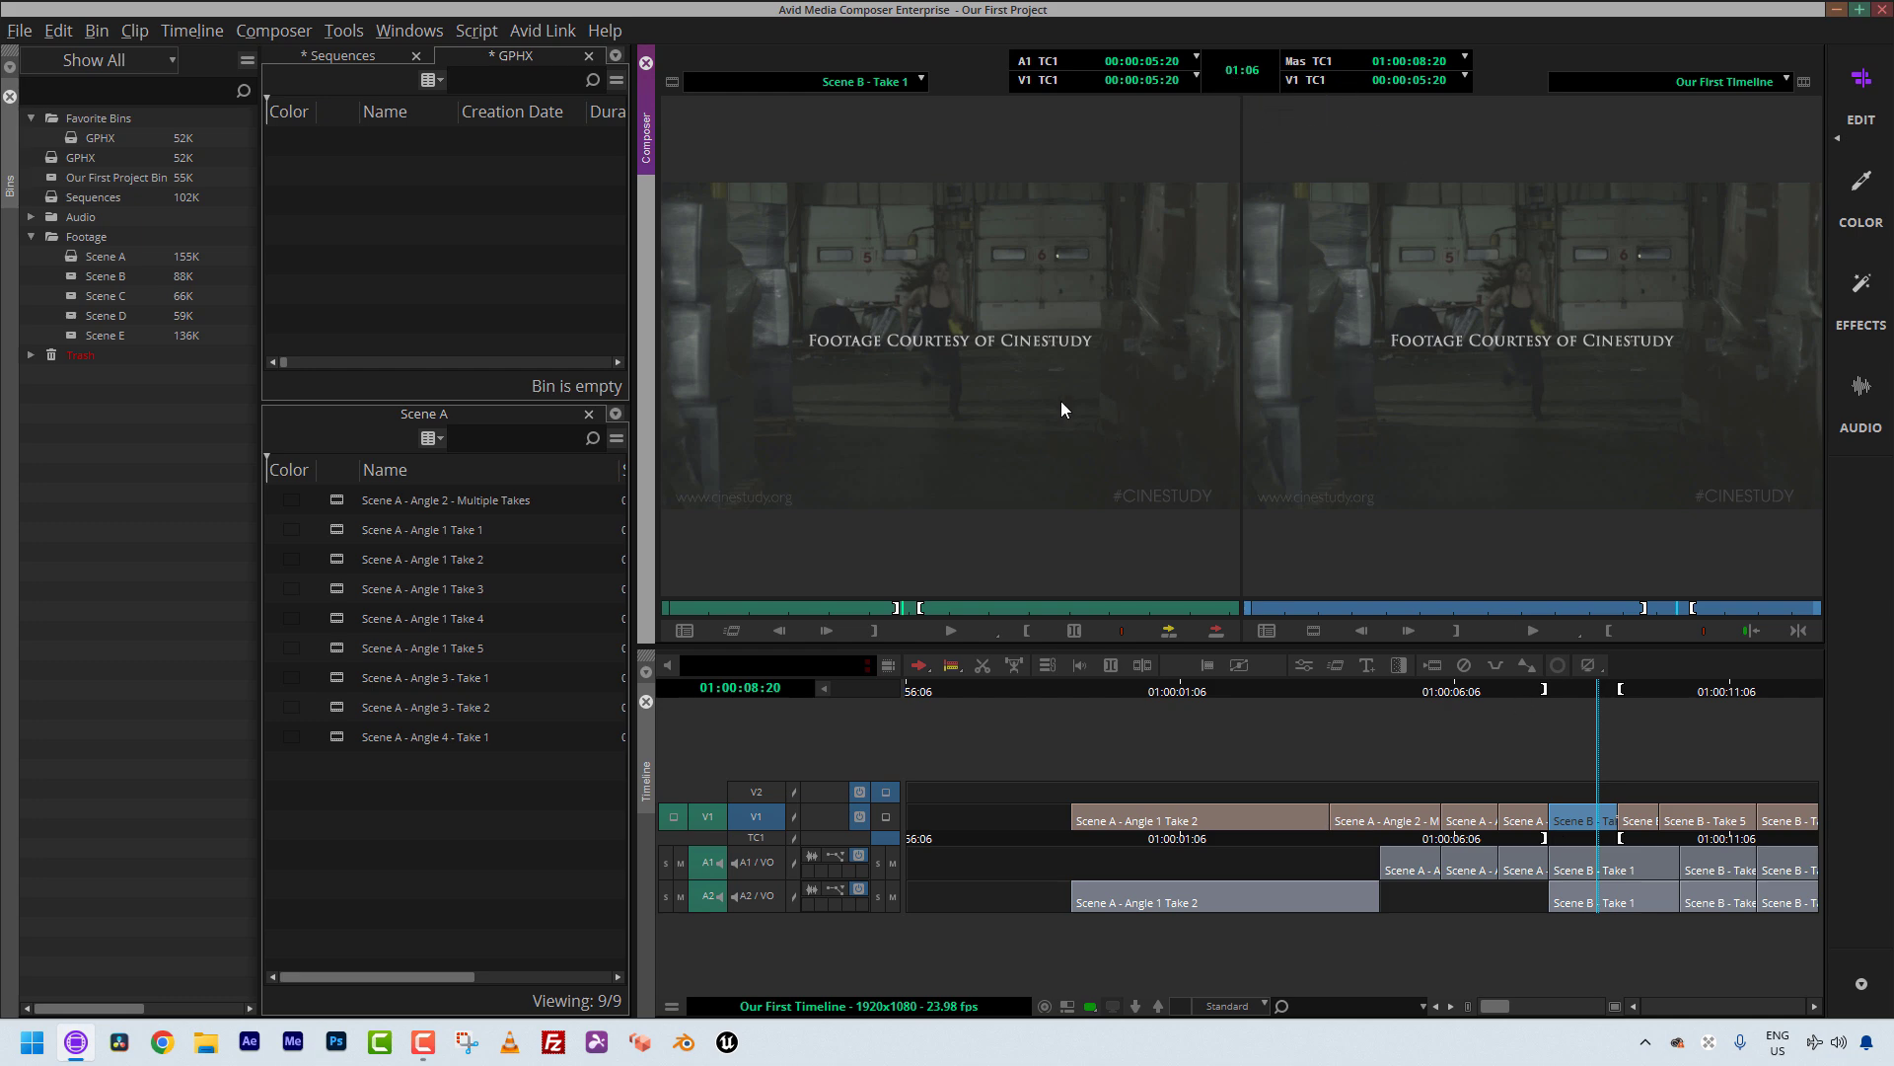
left_click(949, 343)
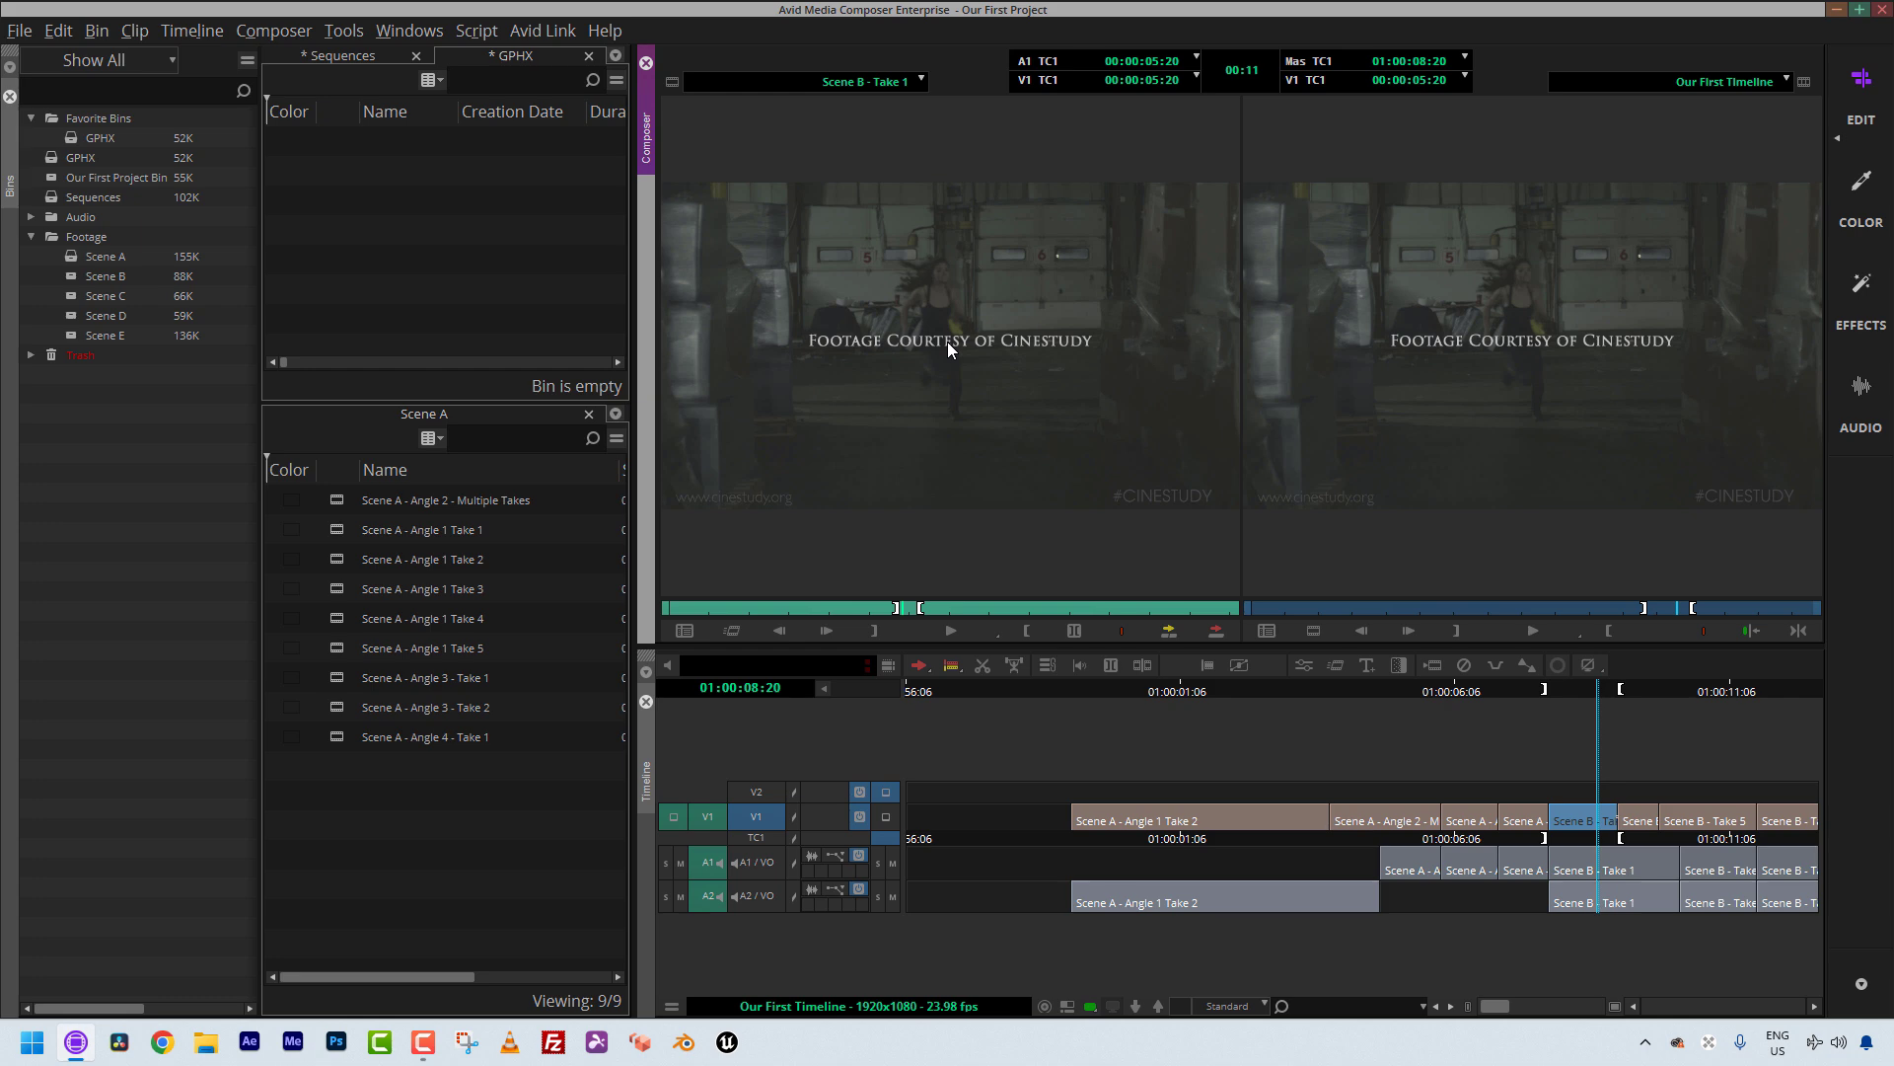
- Create an unrendered motion effect clip from the marked source using Fit To Fill and store it in the GPHX bin
left_click(733, 630)
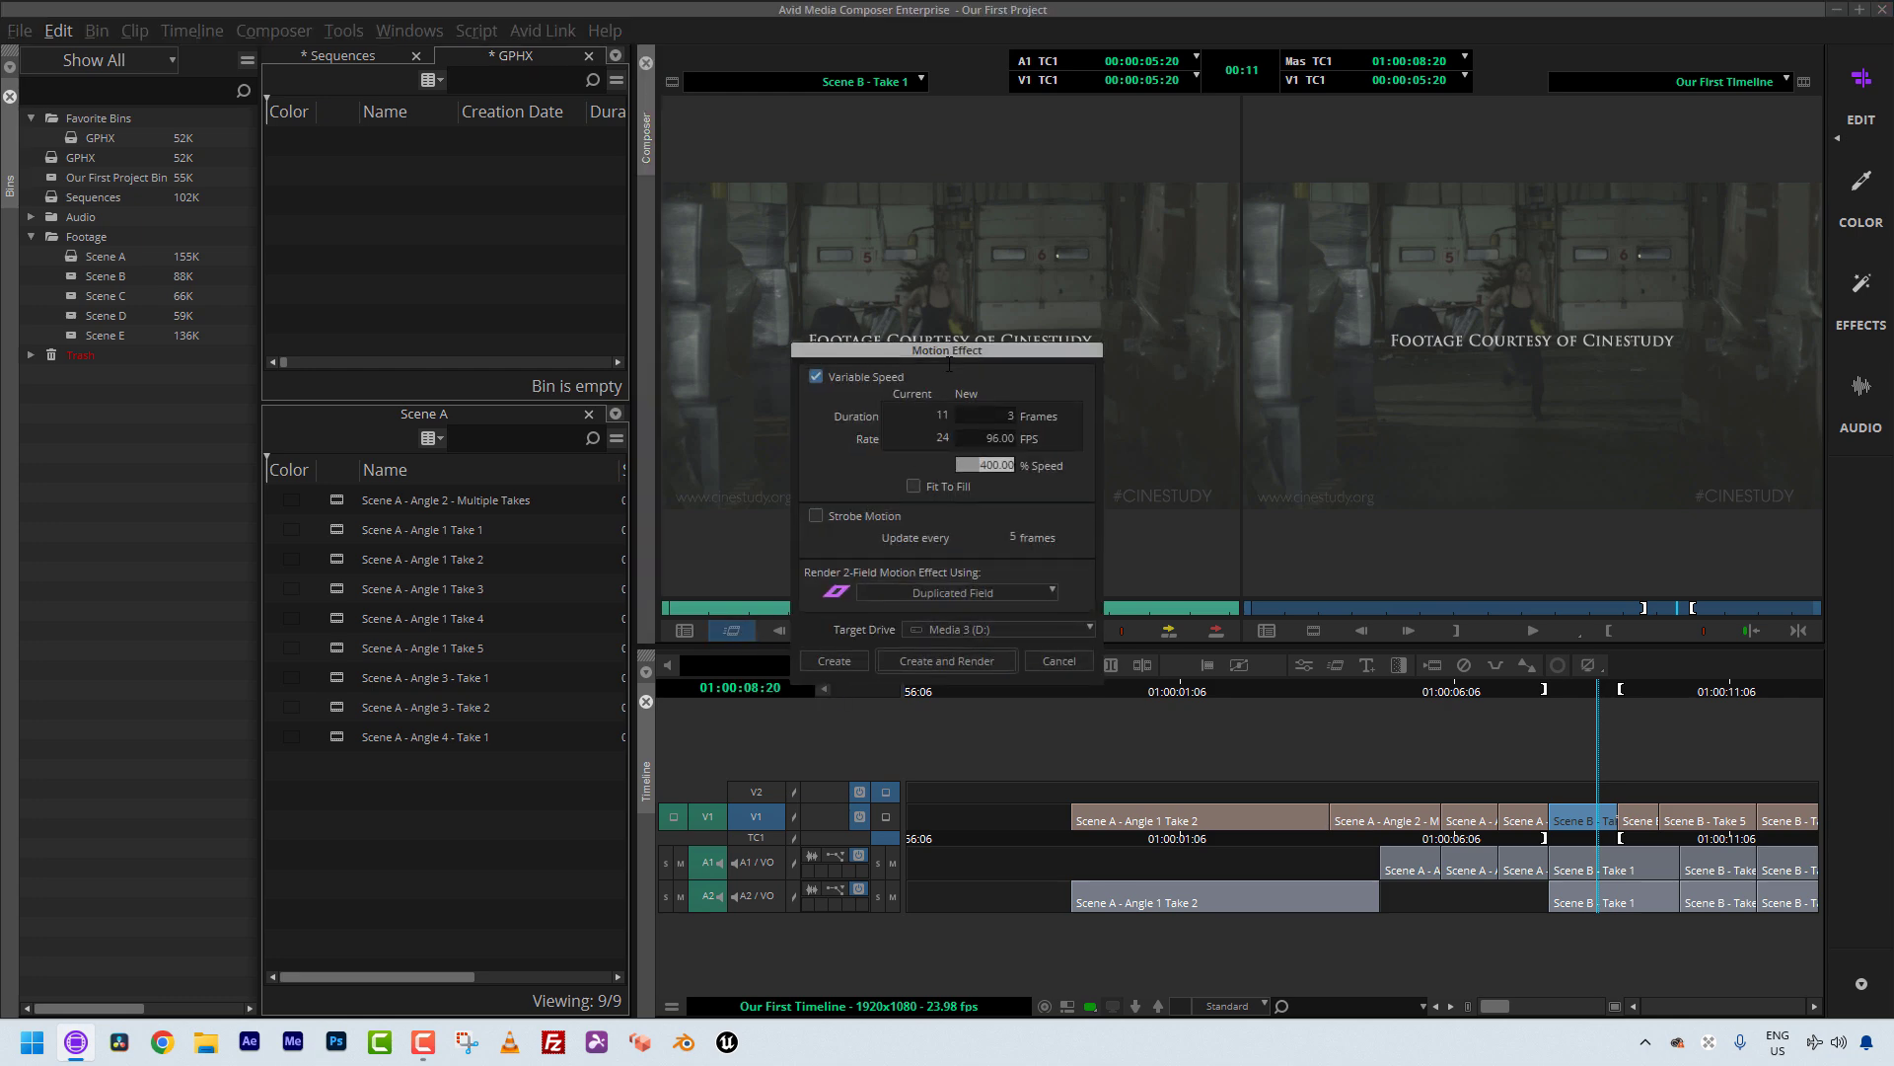
left_click_drag(949, 360, 639, 225)
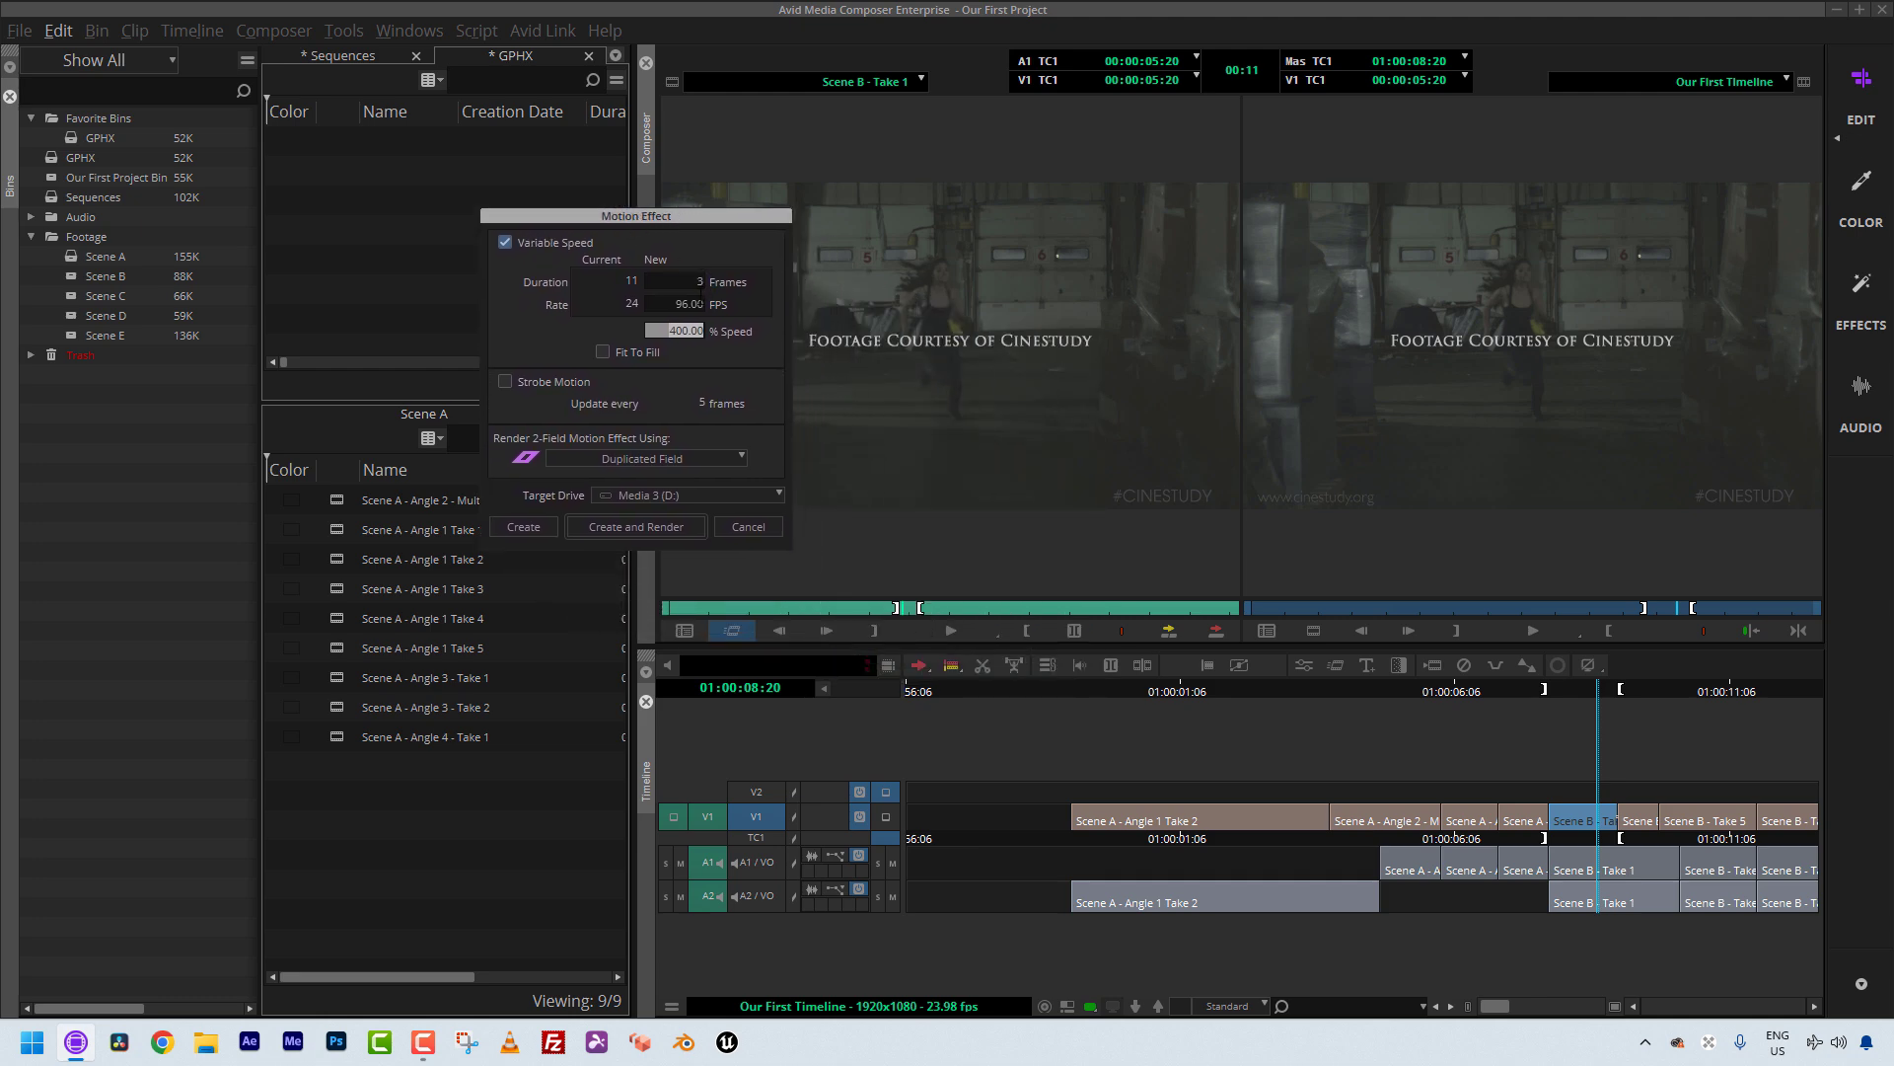
left_click(603, 353)
left_click(541, 529)
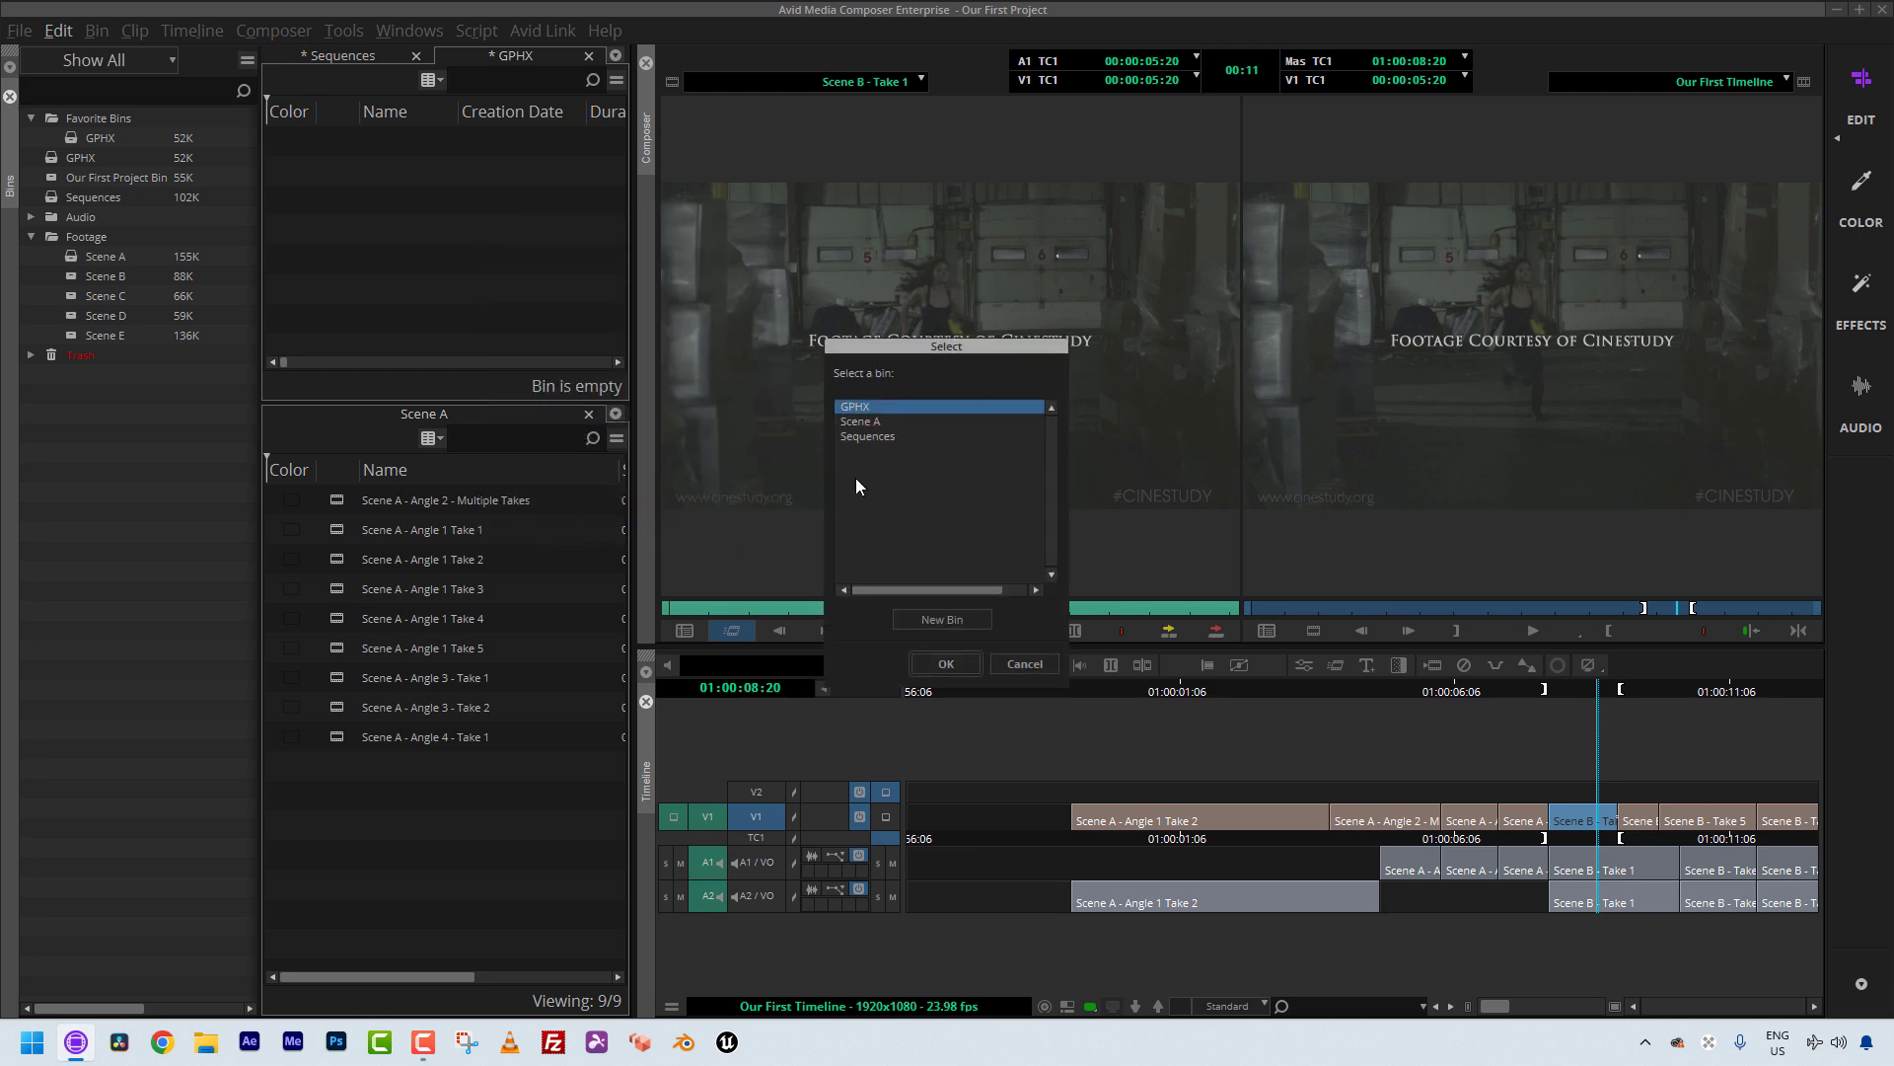
left_click(947, 663)
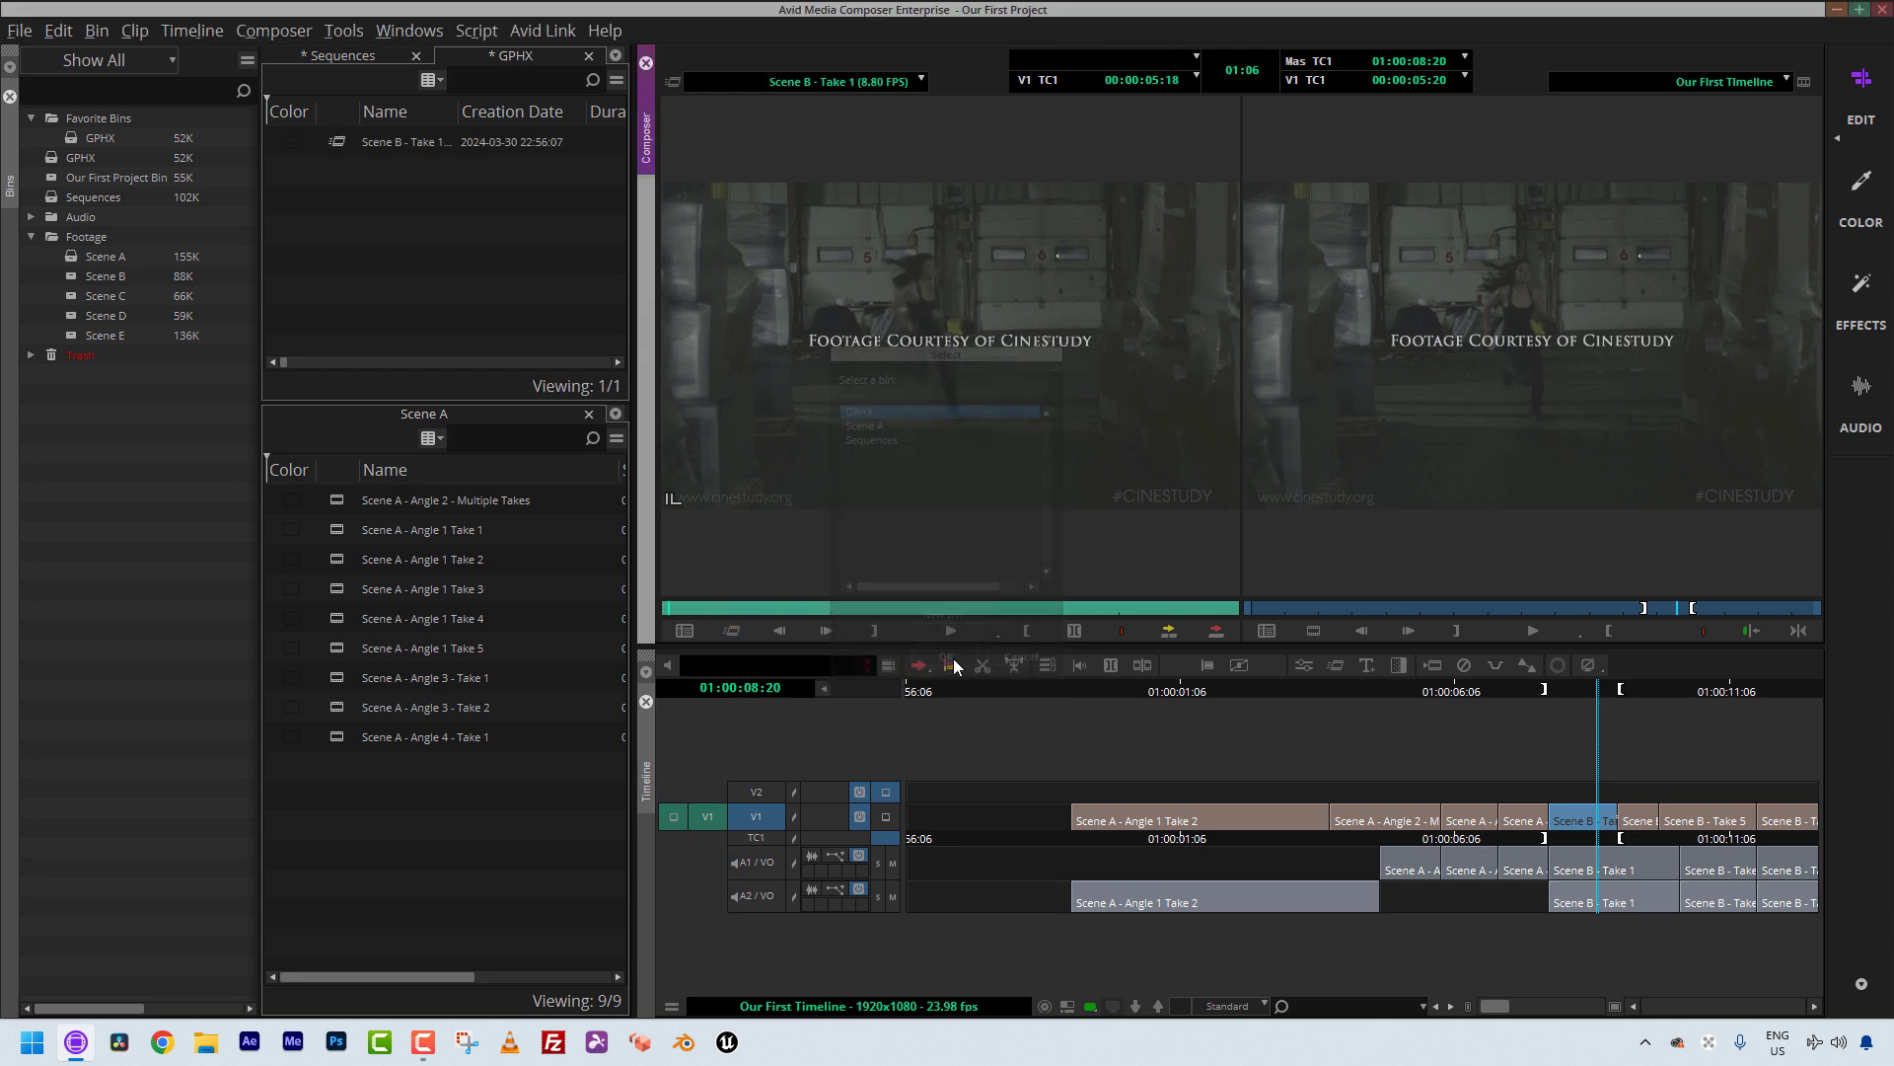
- Play the new Fit To Fill clip and overwrite it into the marked Scene B - Take 1 segment on V1
key("space")
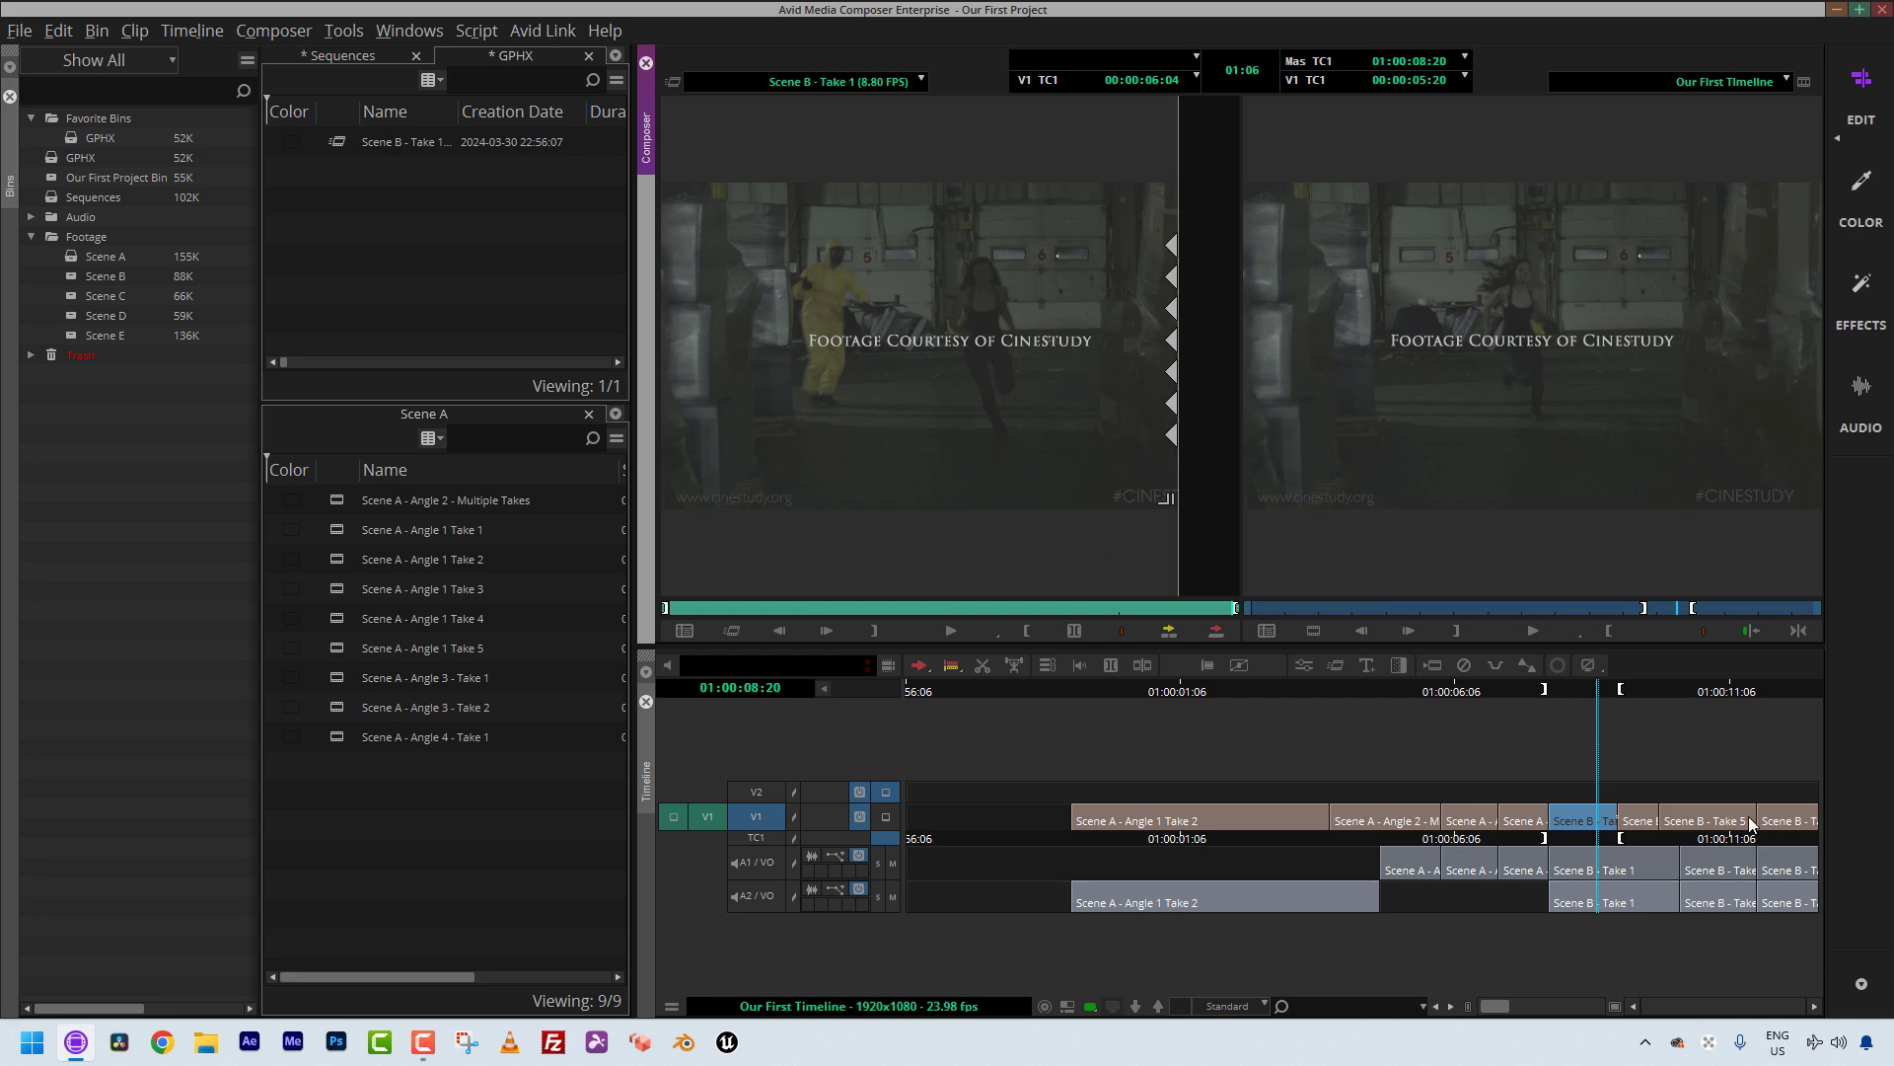
left_click(1216, 630)
left_click(1576, 840)
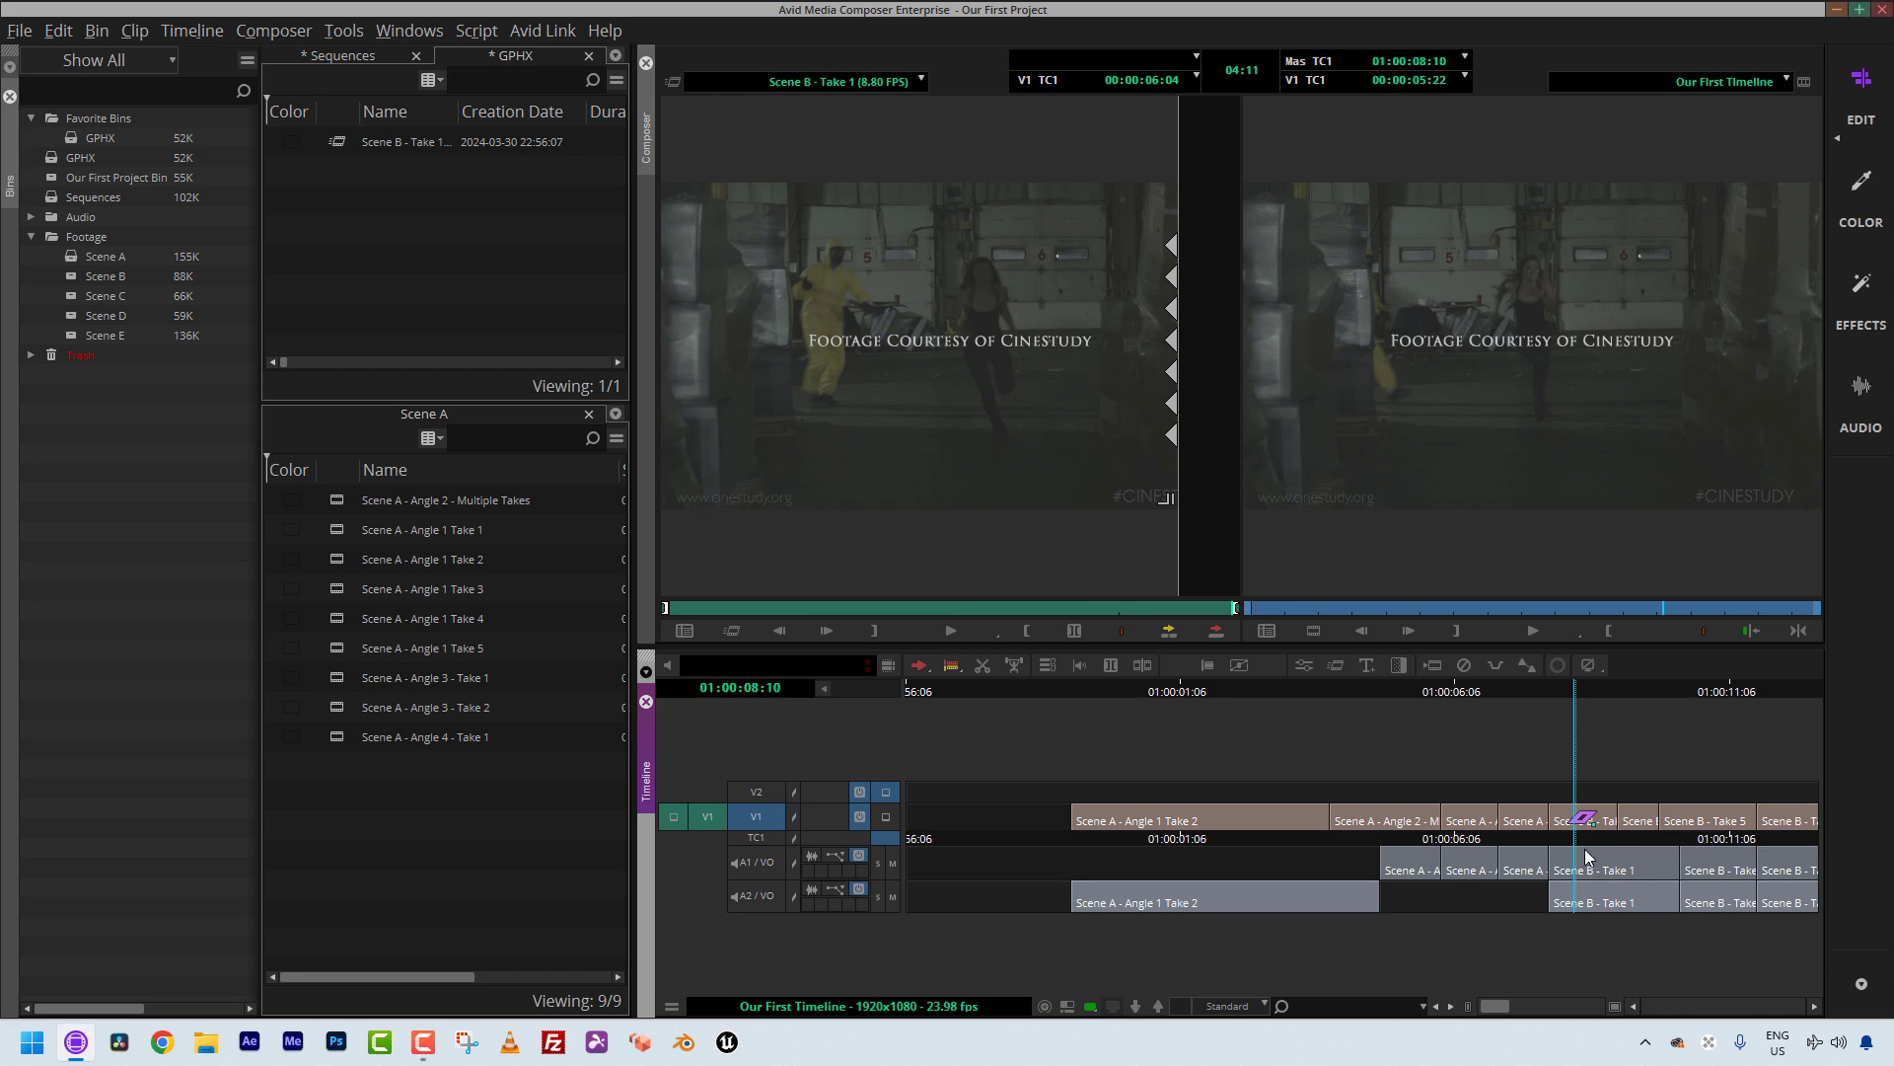
left_click(1580, 849)
- Play the timeline from 01:00:07:02 through the inserted Fit To Fill segment to review its motion
left_click_drag(1498, 794, 1675, 796)
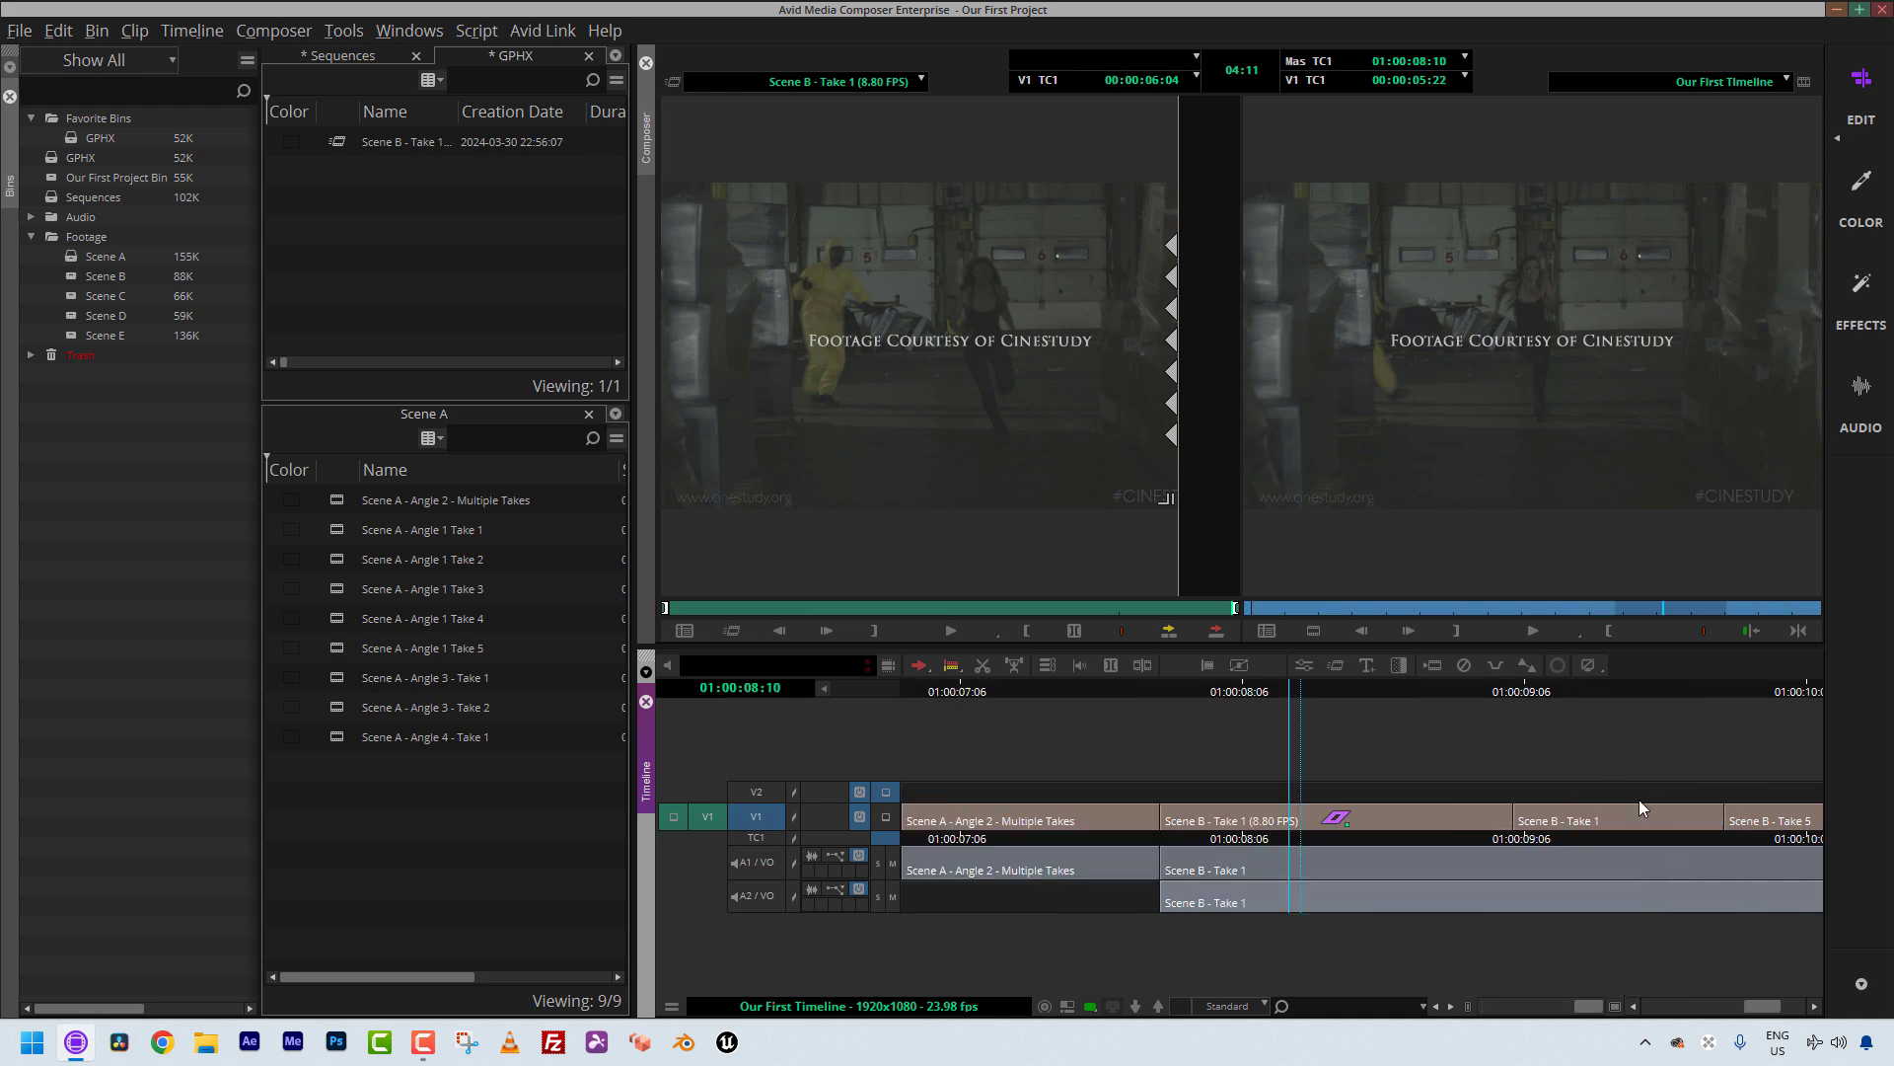
mouse_move(1347, 829)
left_mouse_down()
mouse_move(1372, 821)
mouse_move(1227, 802)
mouse_move(1417, 838)
mouse_move(1235, 819)
mouse_move(1353, 814)
left_mouse_up()
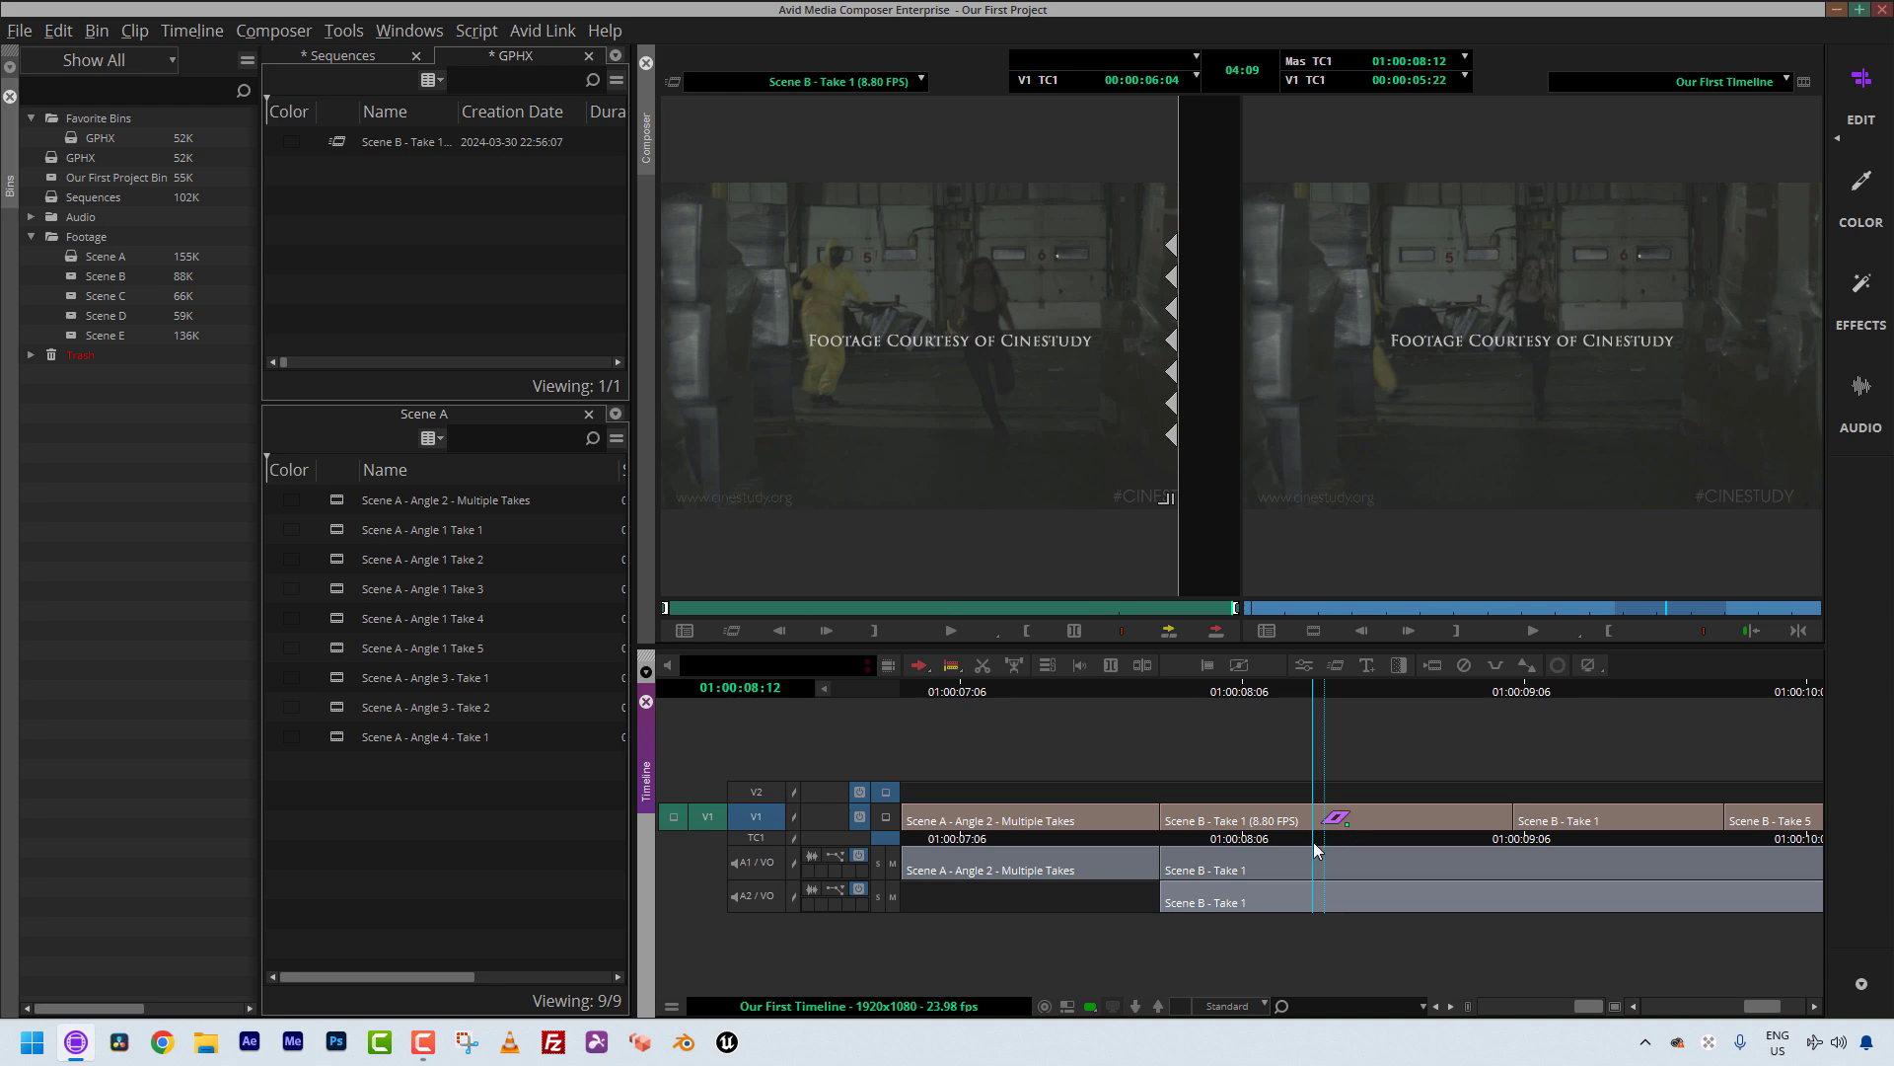
left_click_drag(1310, 837, 922, 831)
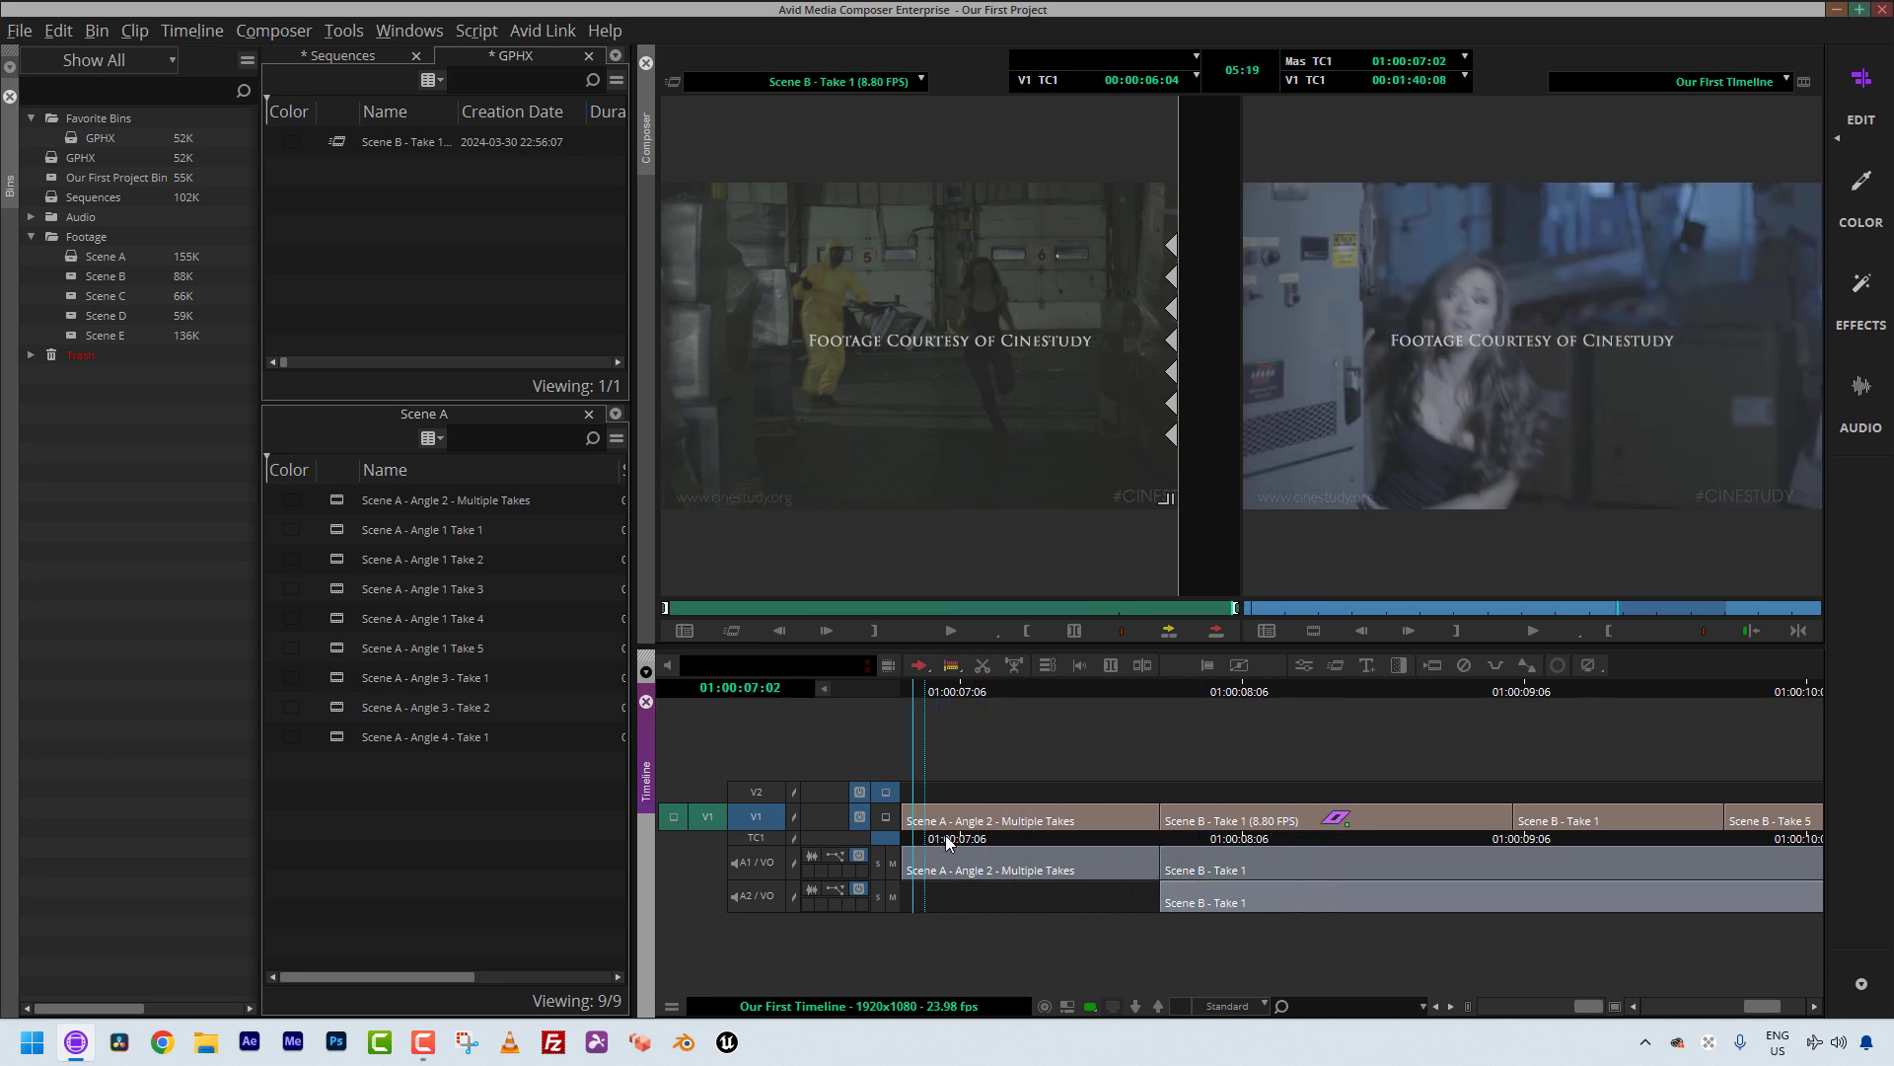
key("space")
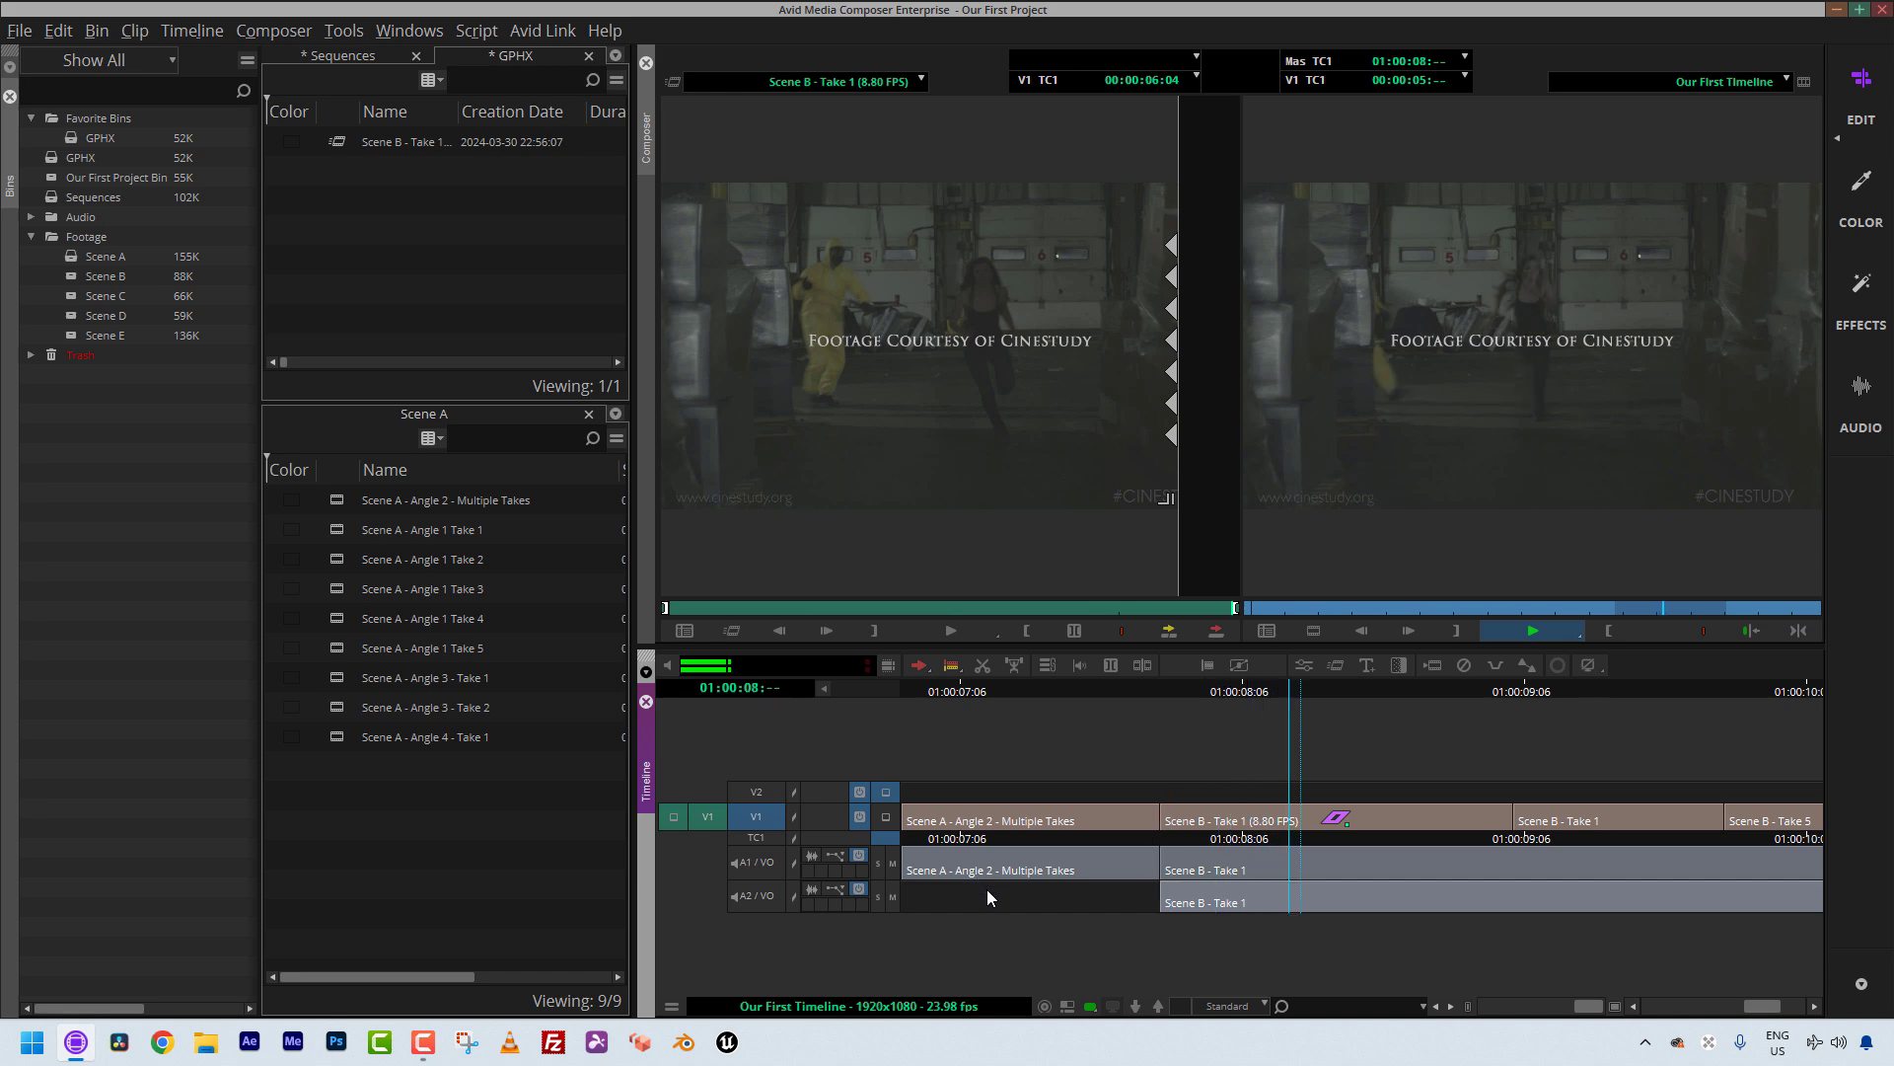
key("space")
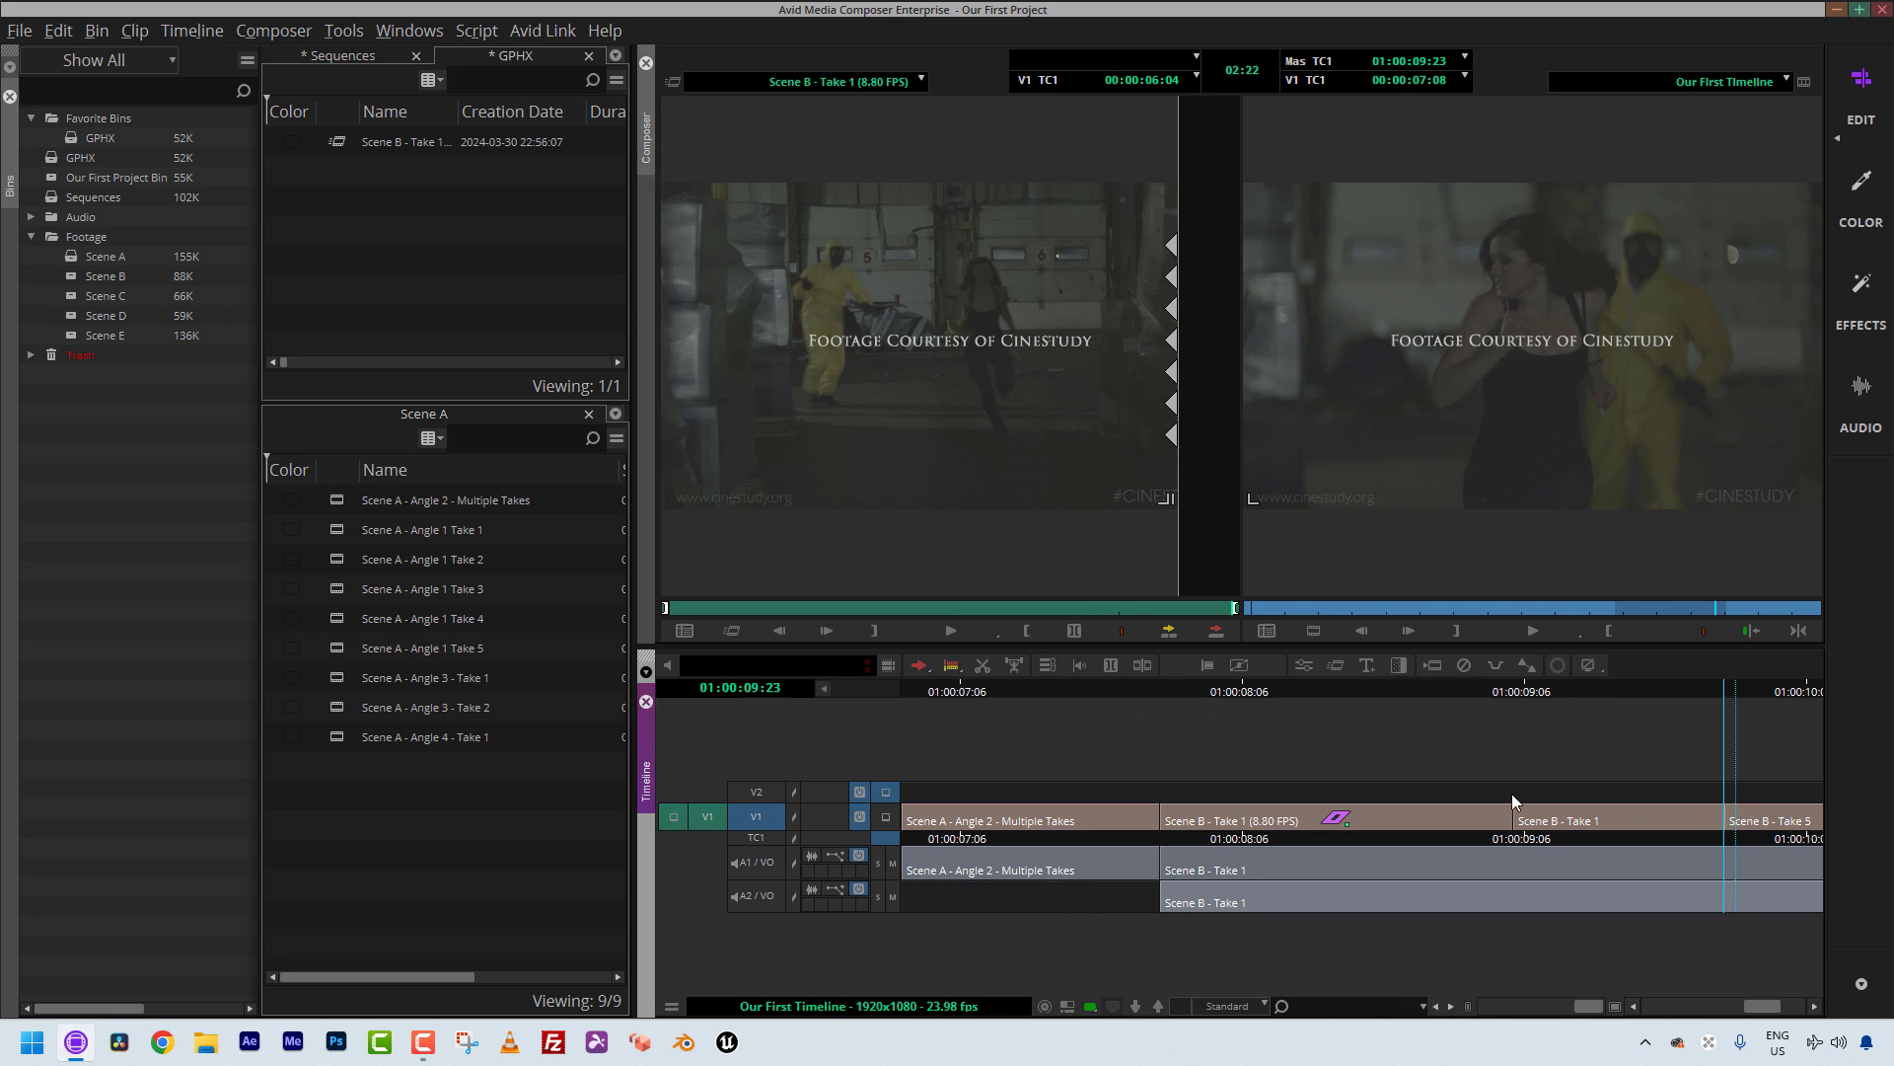
- Open the Motion Effect Editor for the Fit To Fill segment on V1 at 01:00:08:15
left_click_drag(1269, 843, 1347, 833)
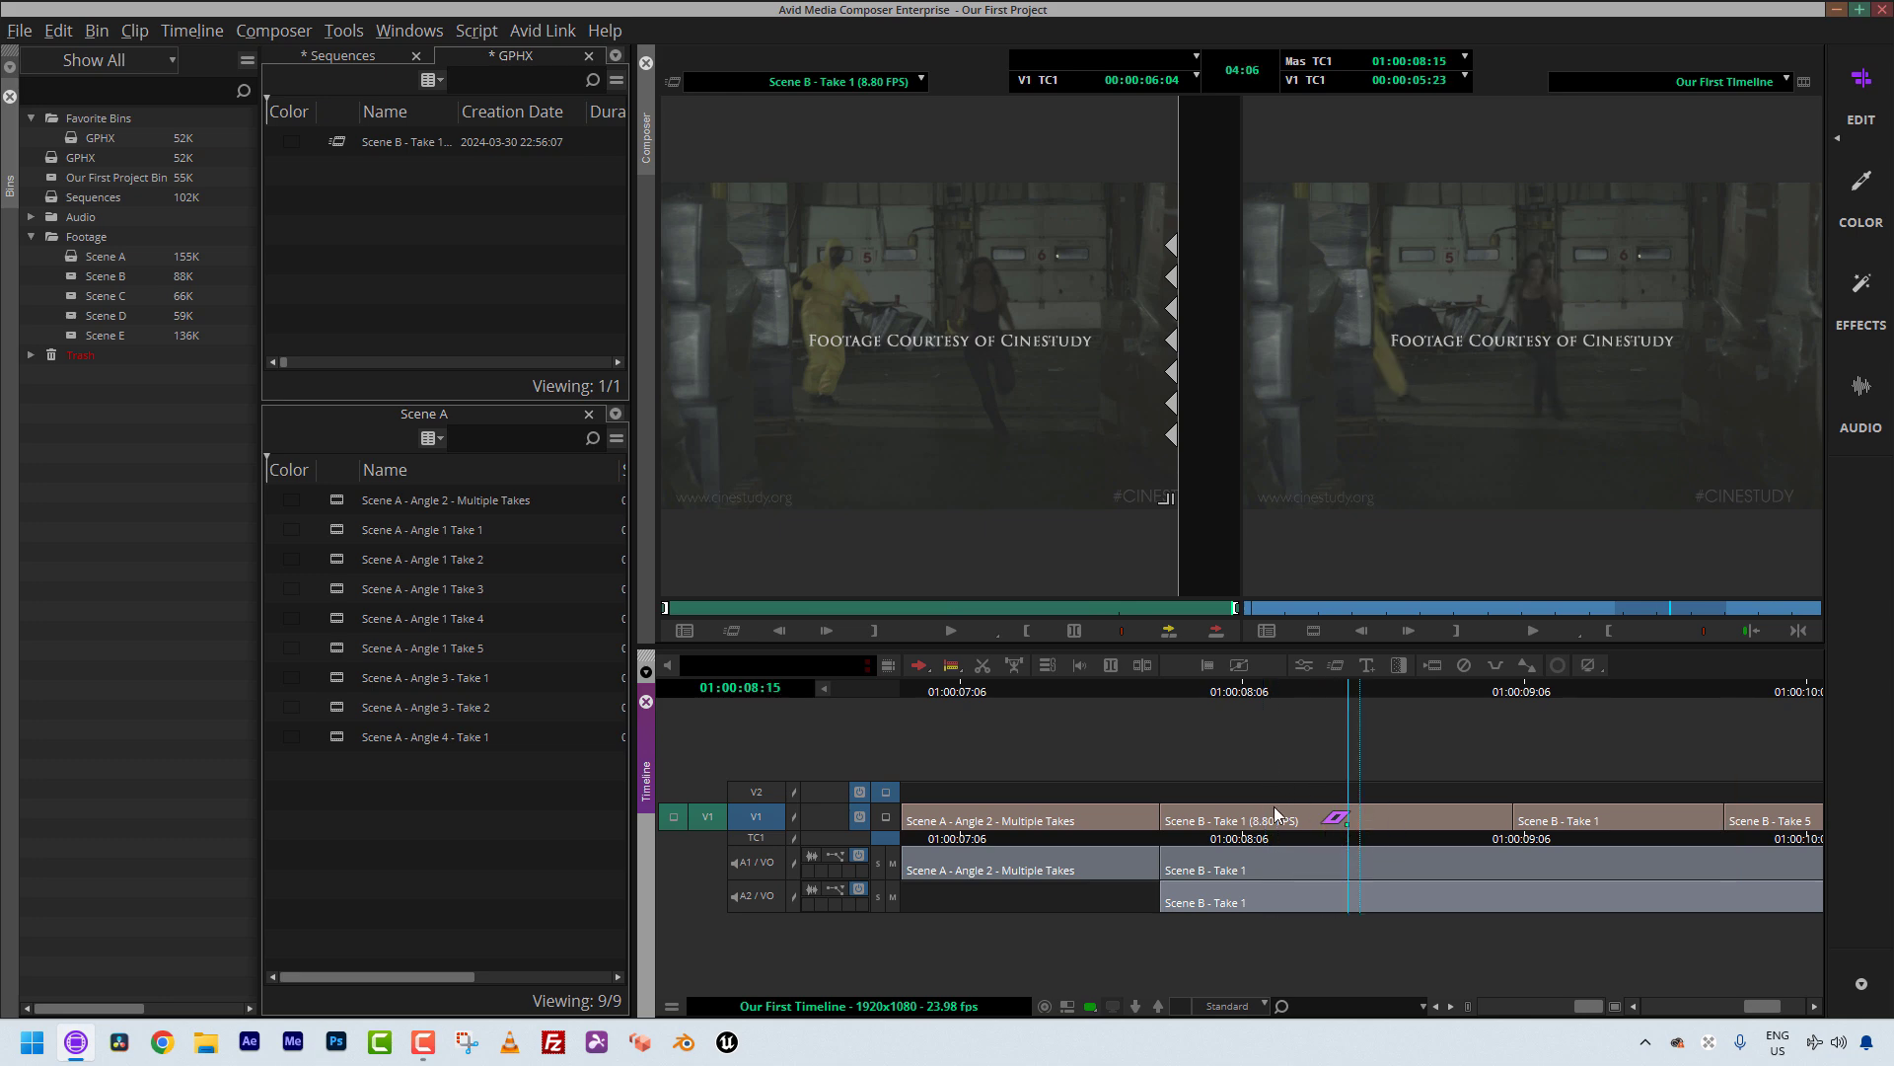
left_click(1336, 666)
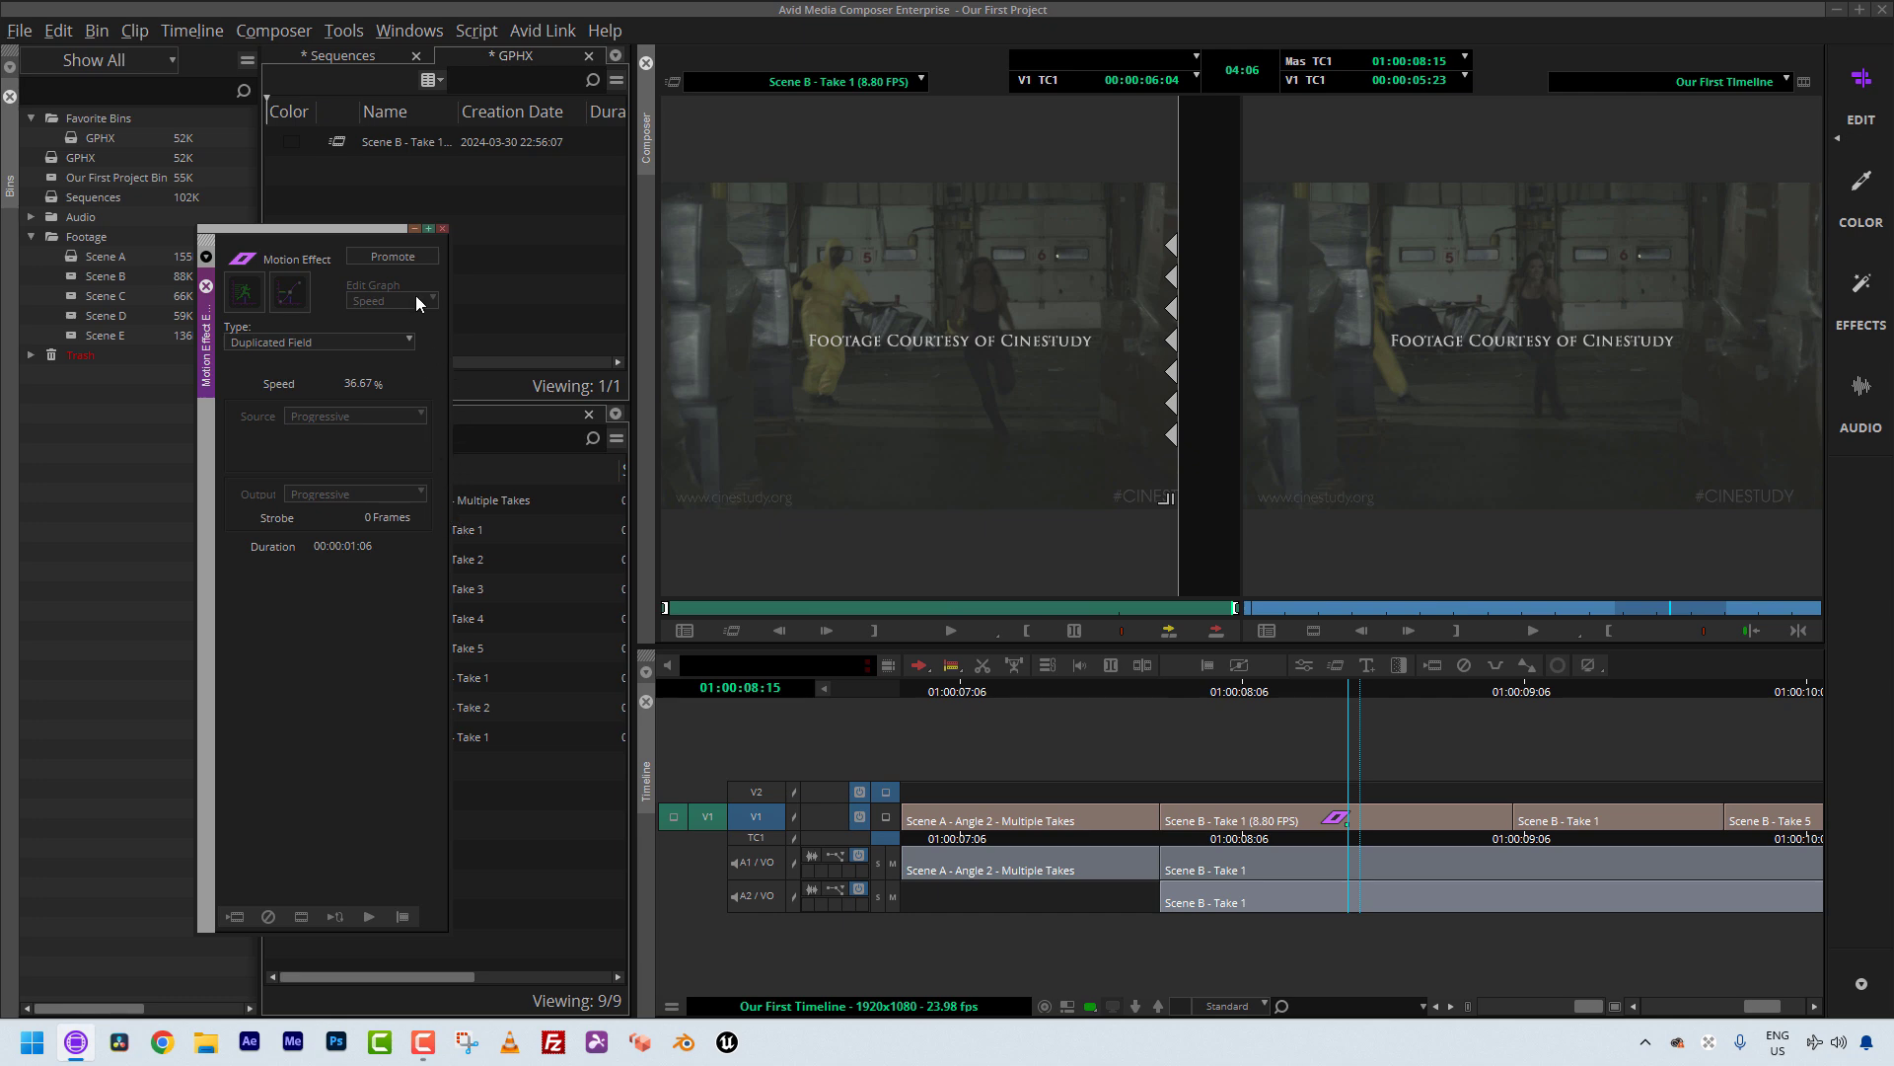
- Promote the motion effect to a Timewarp, look at its Speed and Position graphs, hide them, and undo the promotion
left_click(392, 256)
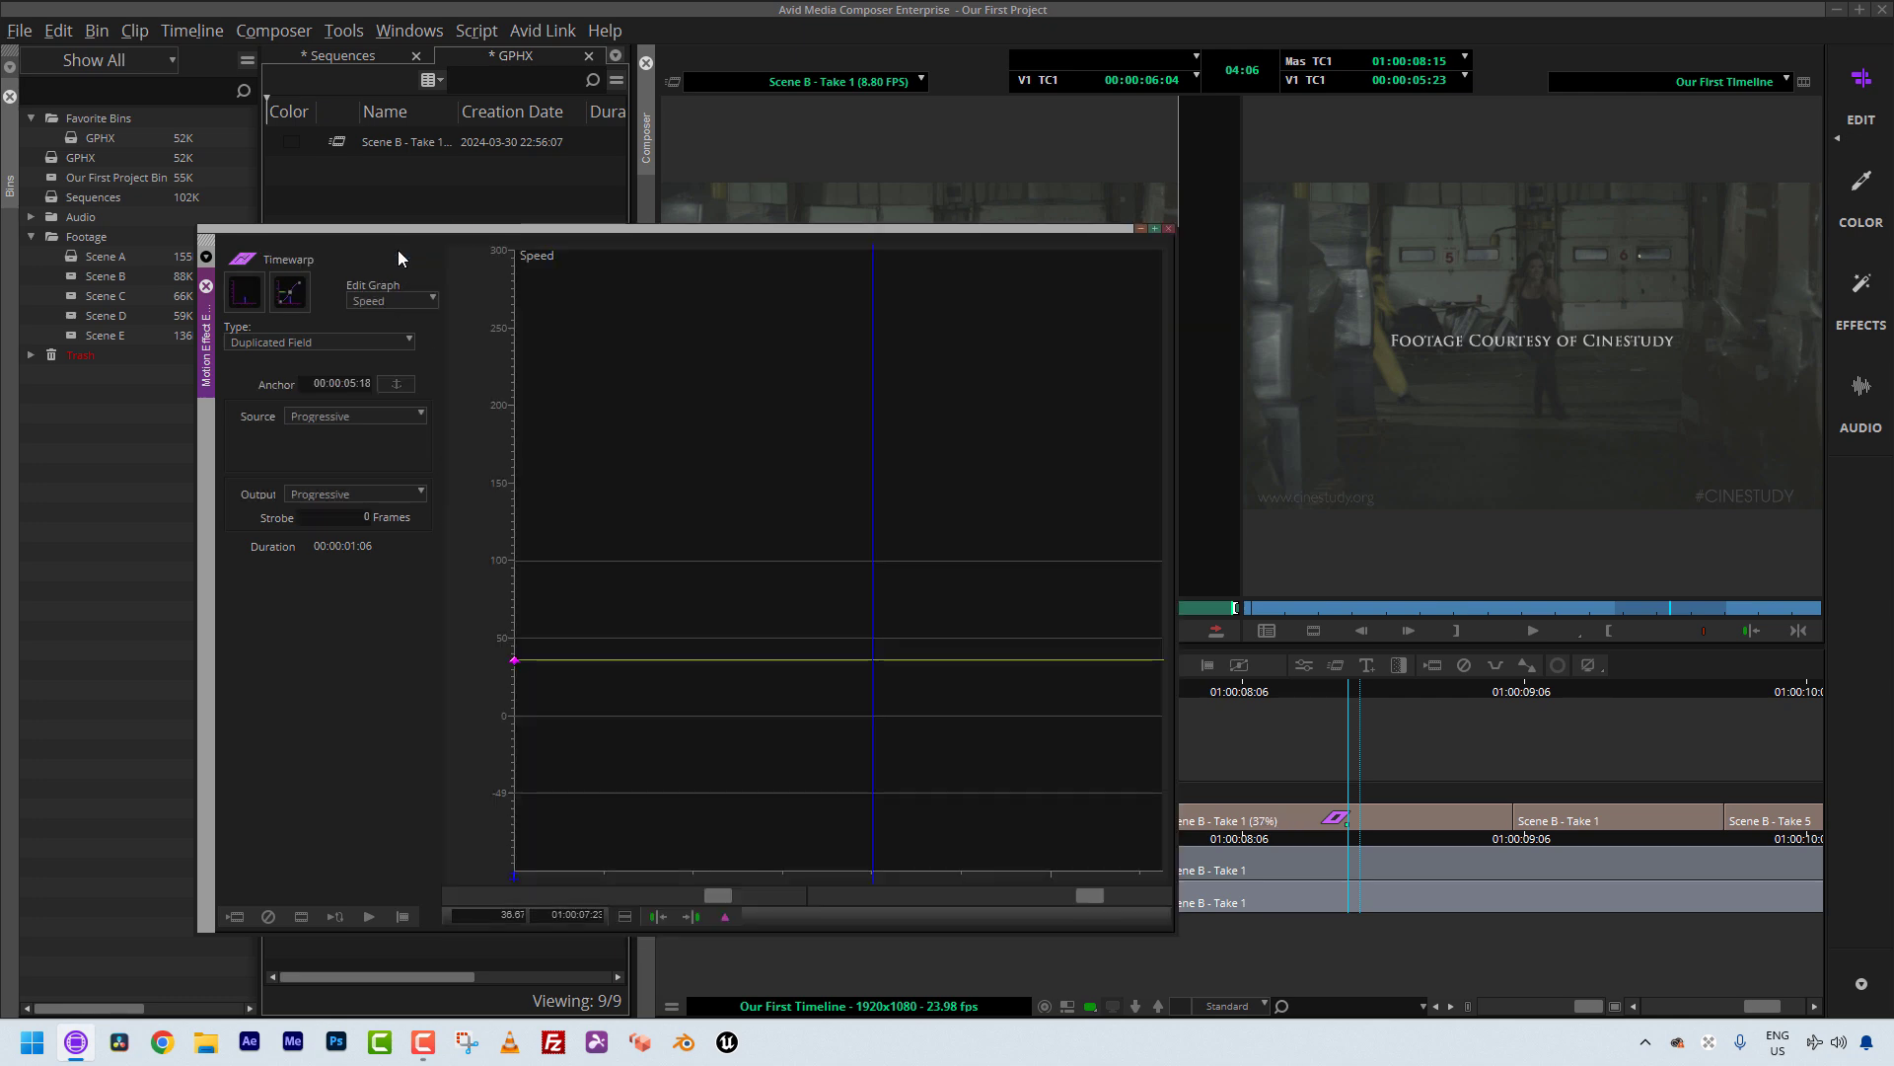
left_click(292, 294)
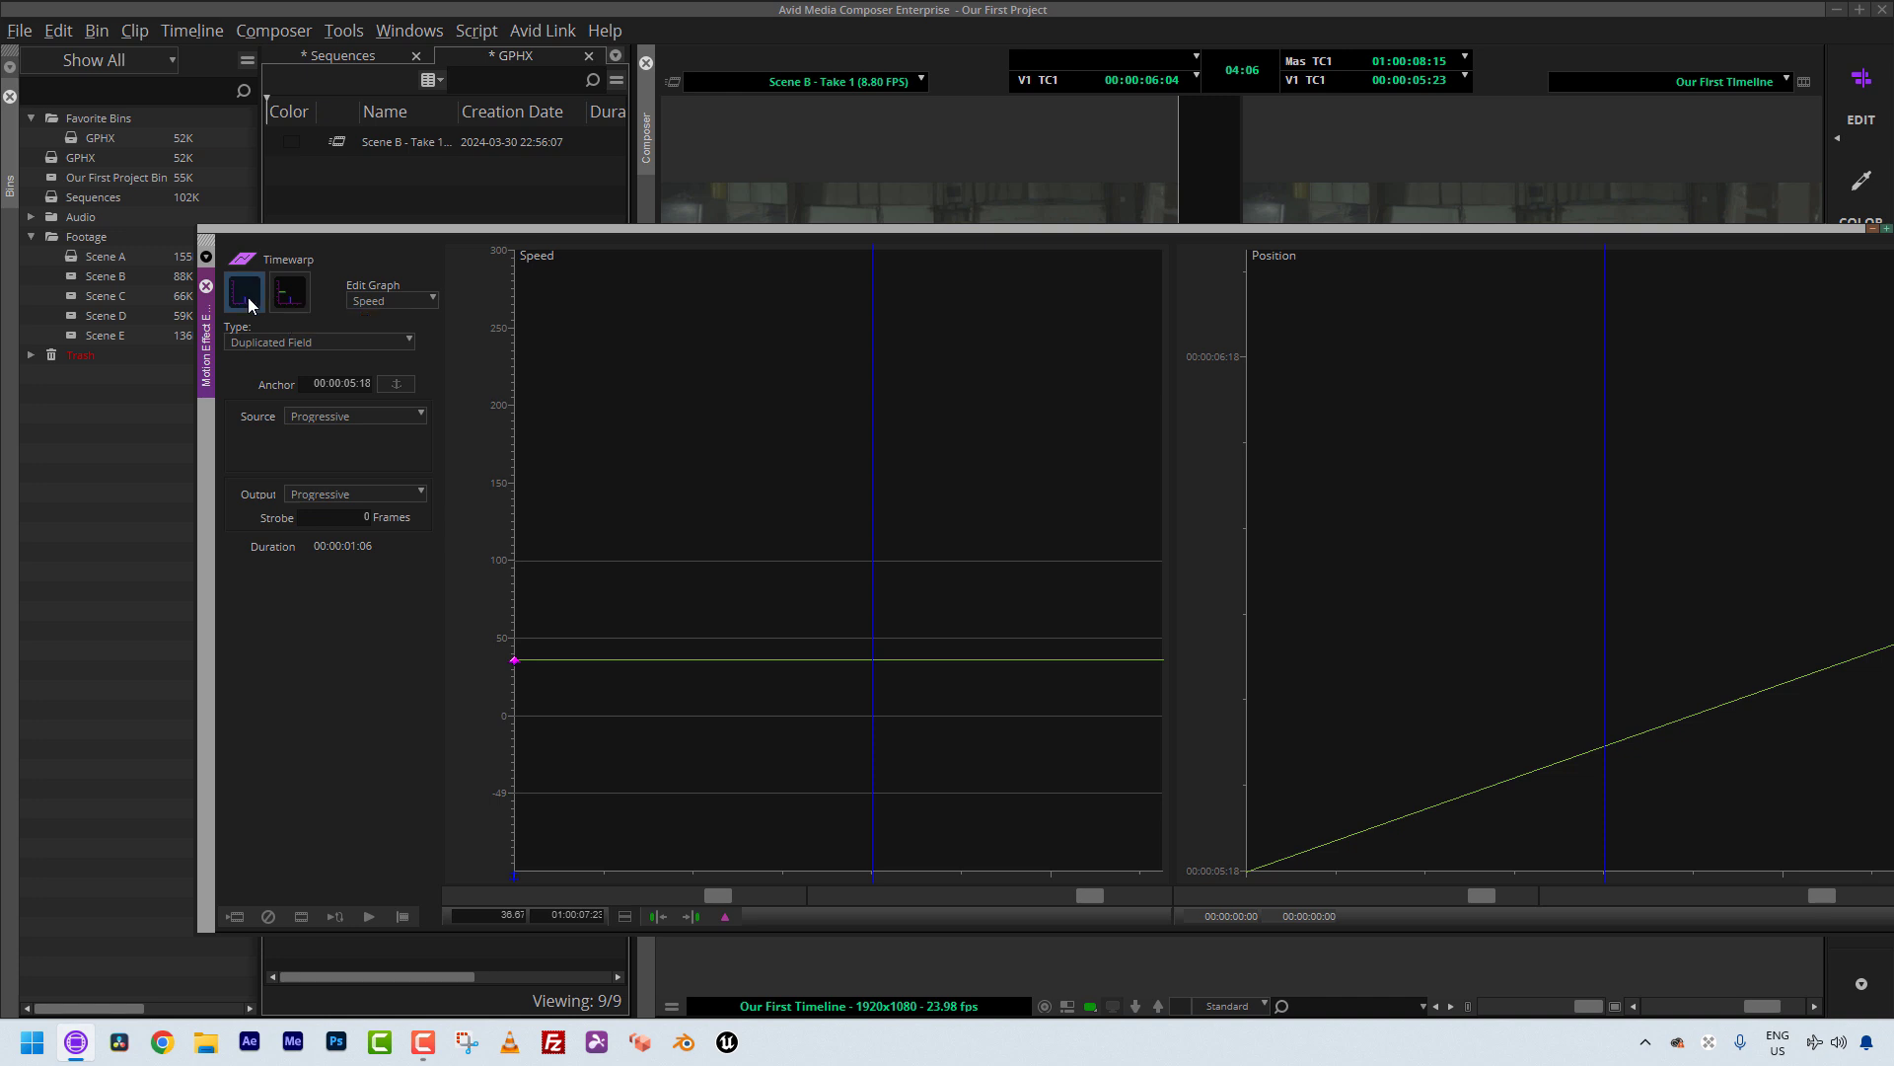
left_click(246, 298)
left_click(273, 301)
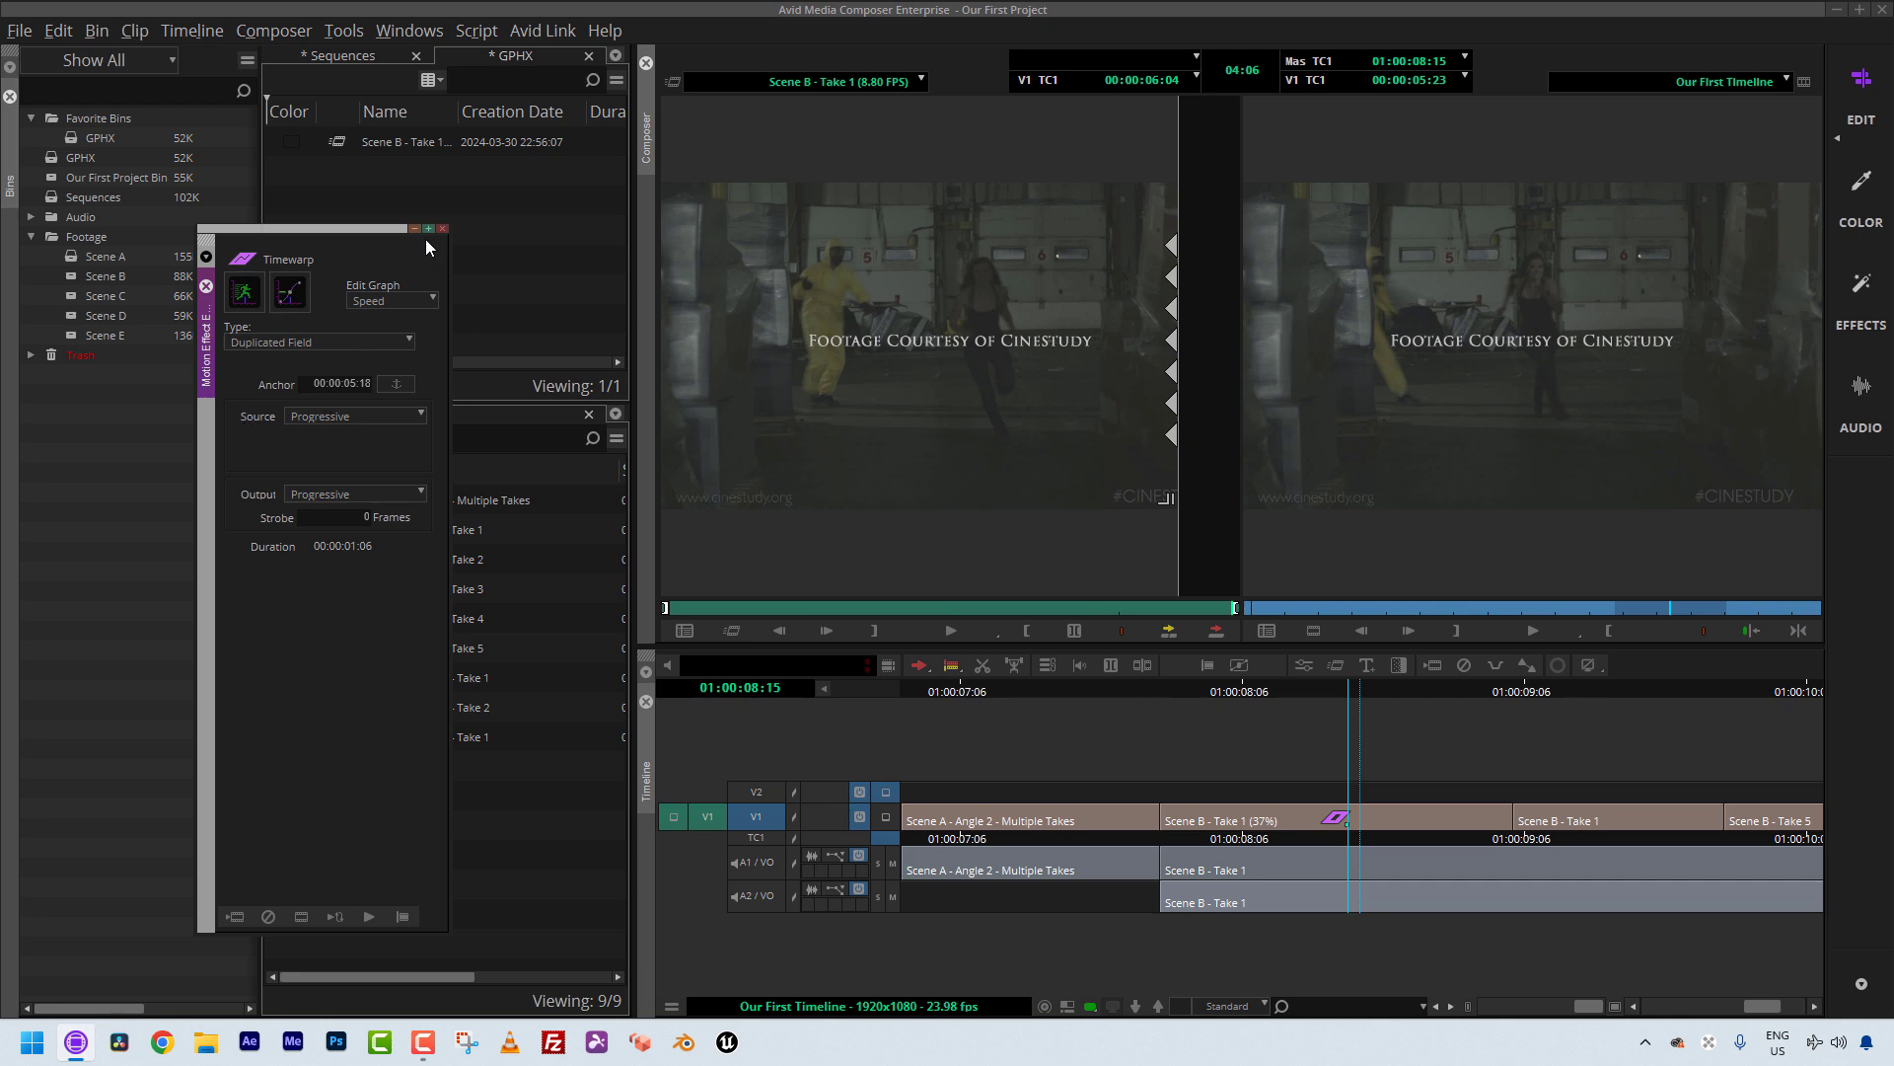
key("ctrl+z")
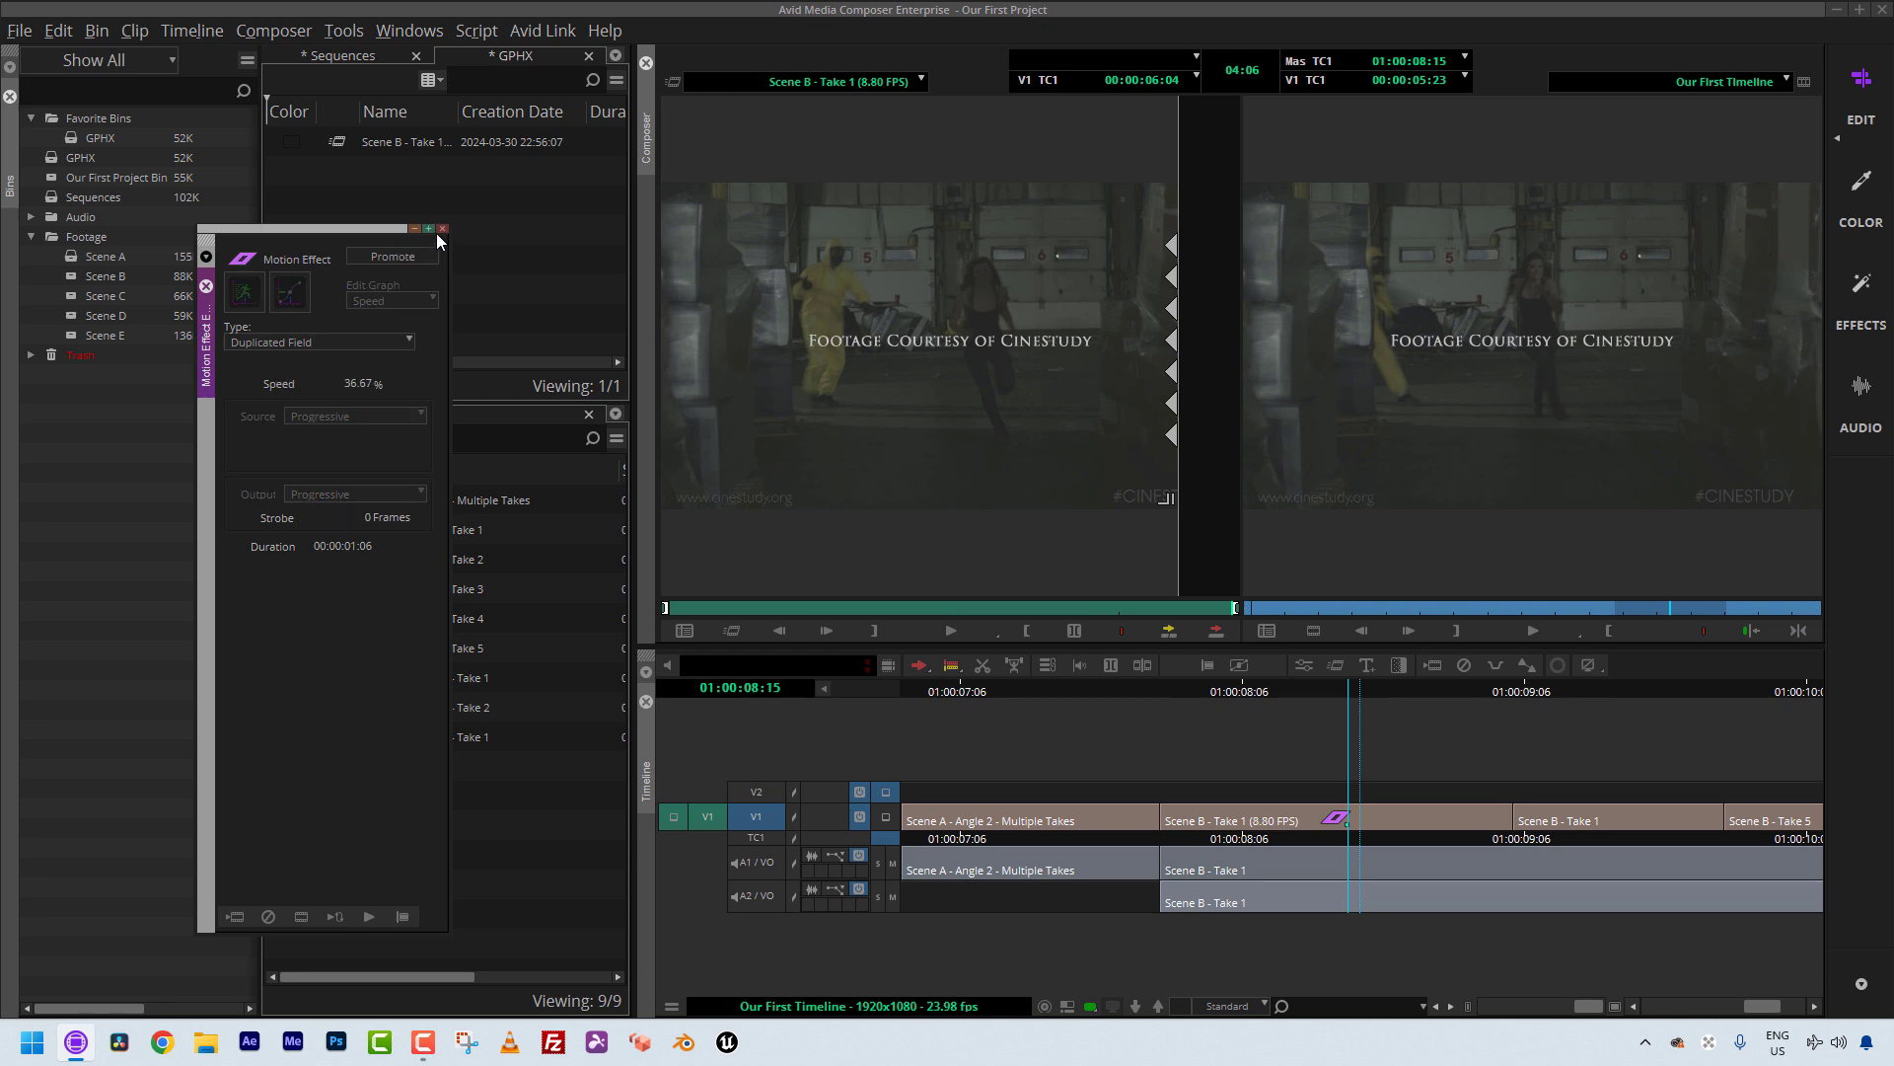
- Close the Motion Effect Editor, reposition within the Fit To Fill segment at 01:00:08:20, and save the project
left_click(441, 228)
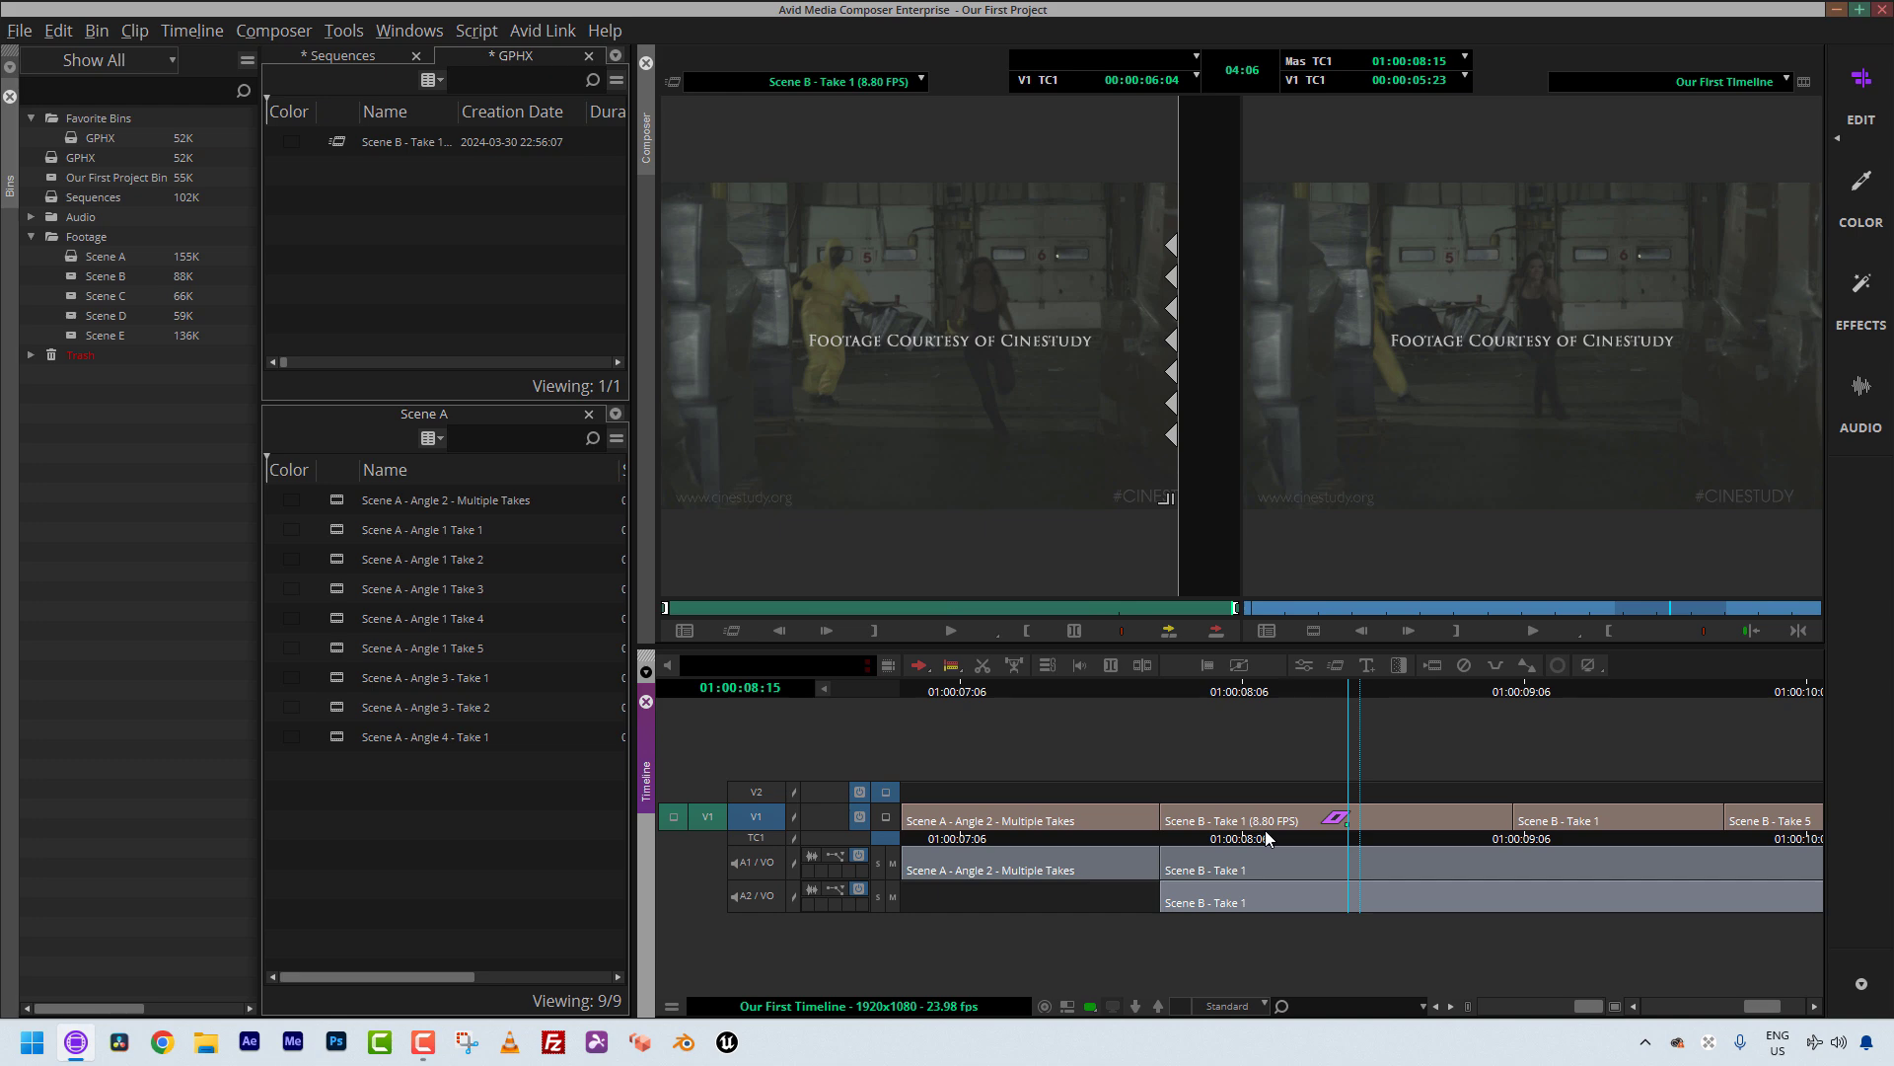
left_click_drag(1349, 835, 1415, 845)
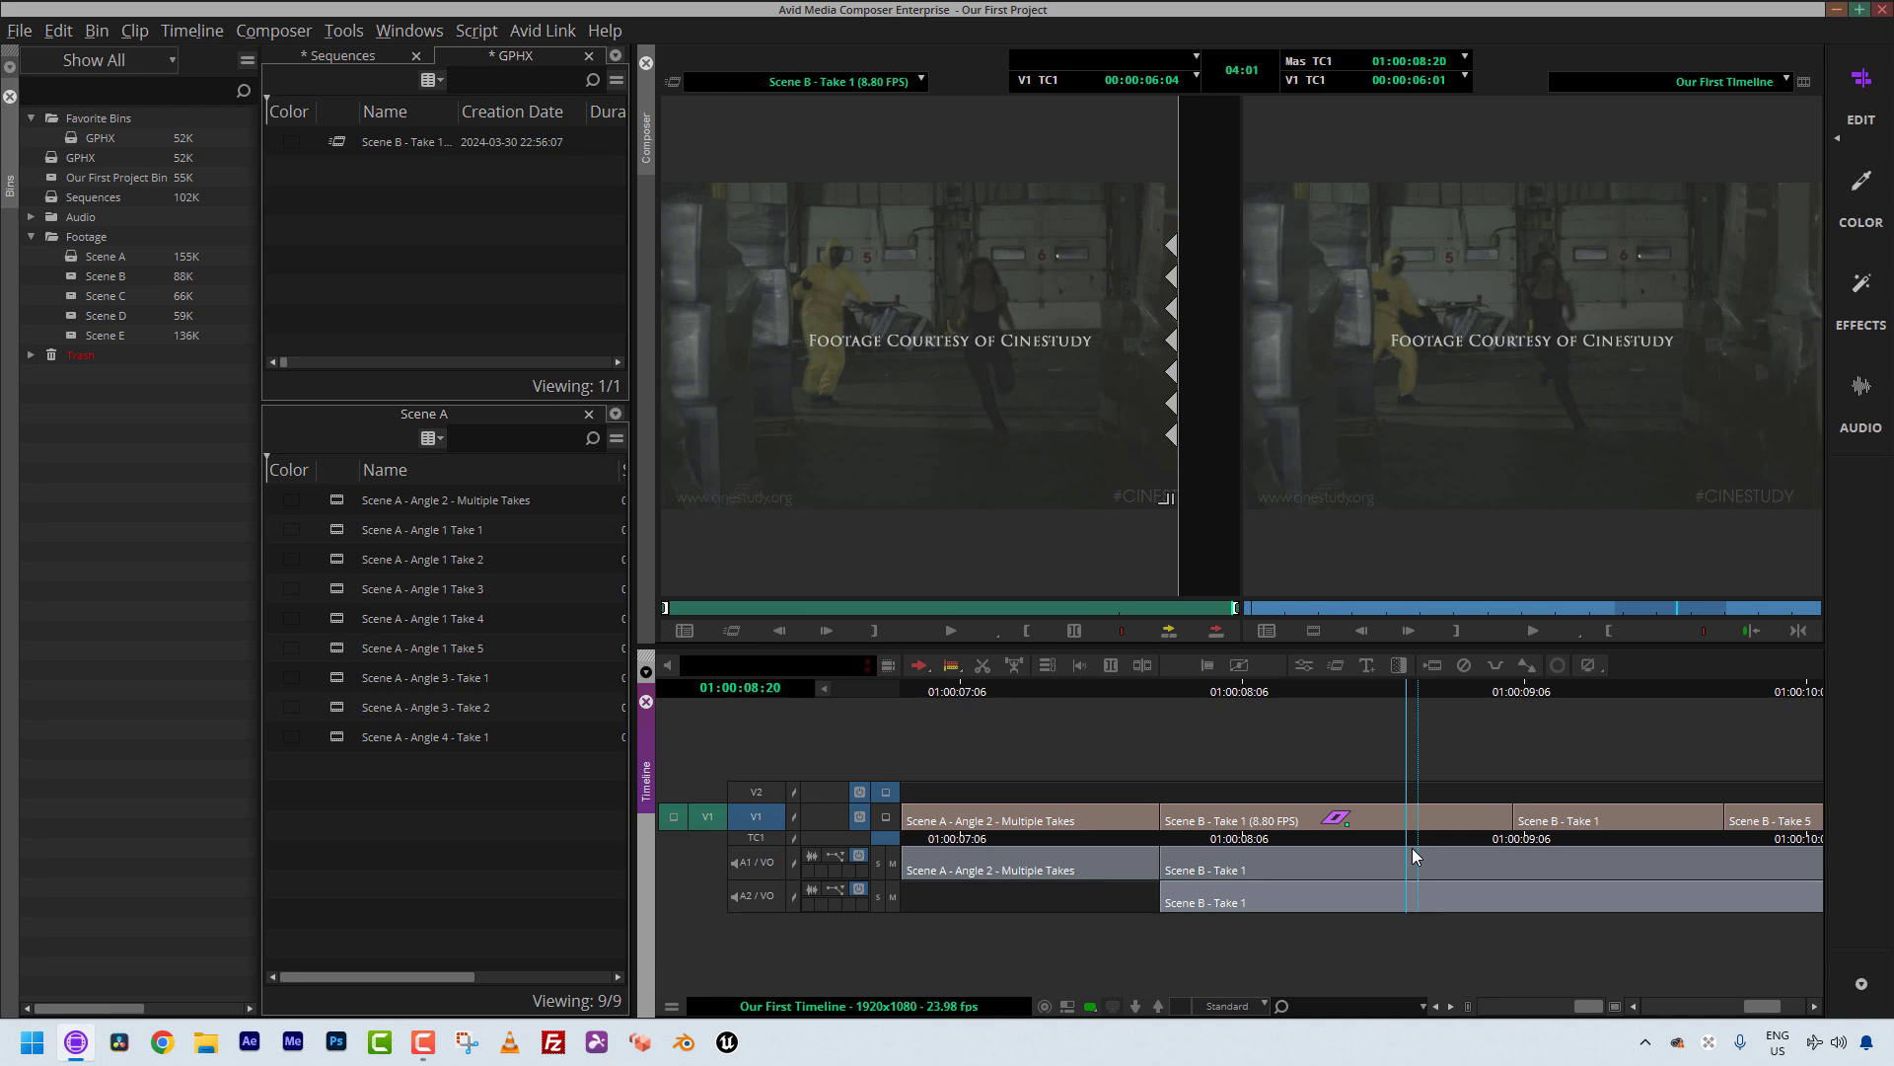
key("ctrl+s")
- Reload Scene B - Take 1 as the source clip and mark it from 00:00:04:17 to 00:00:09:12
left_click(1196, 819)
key("ctrl+[")
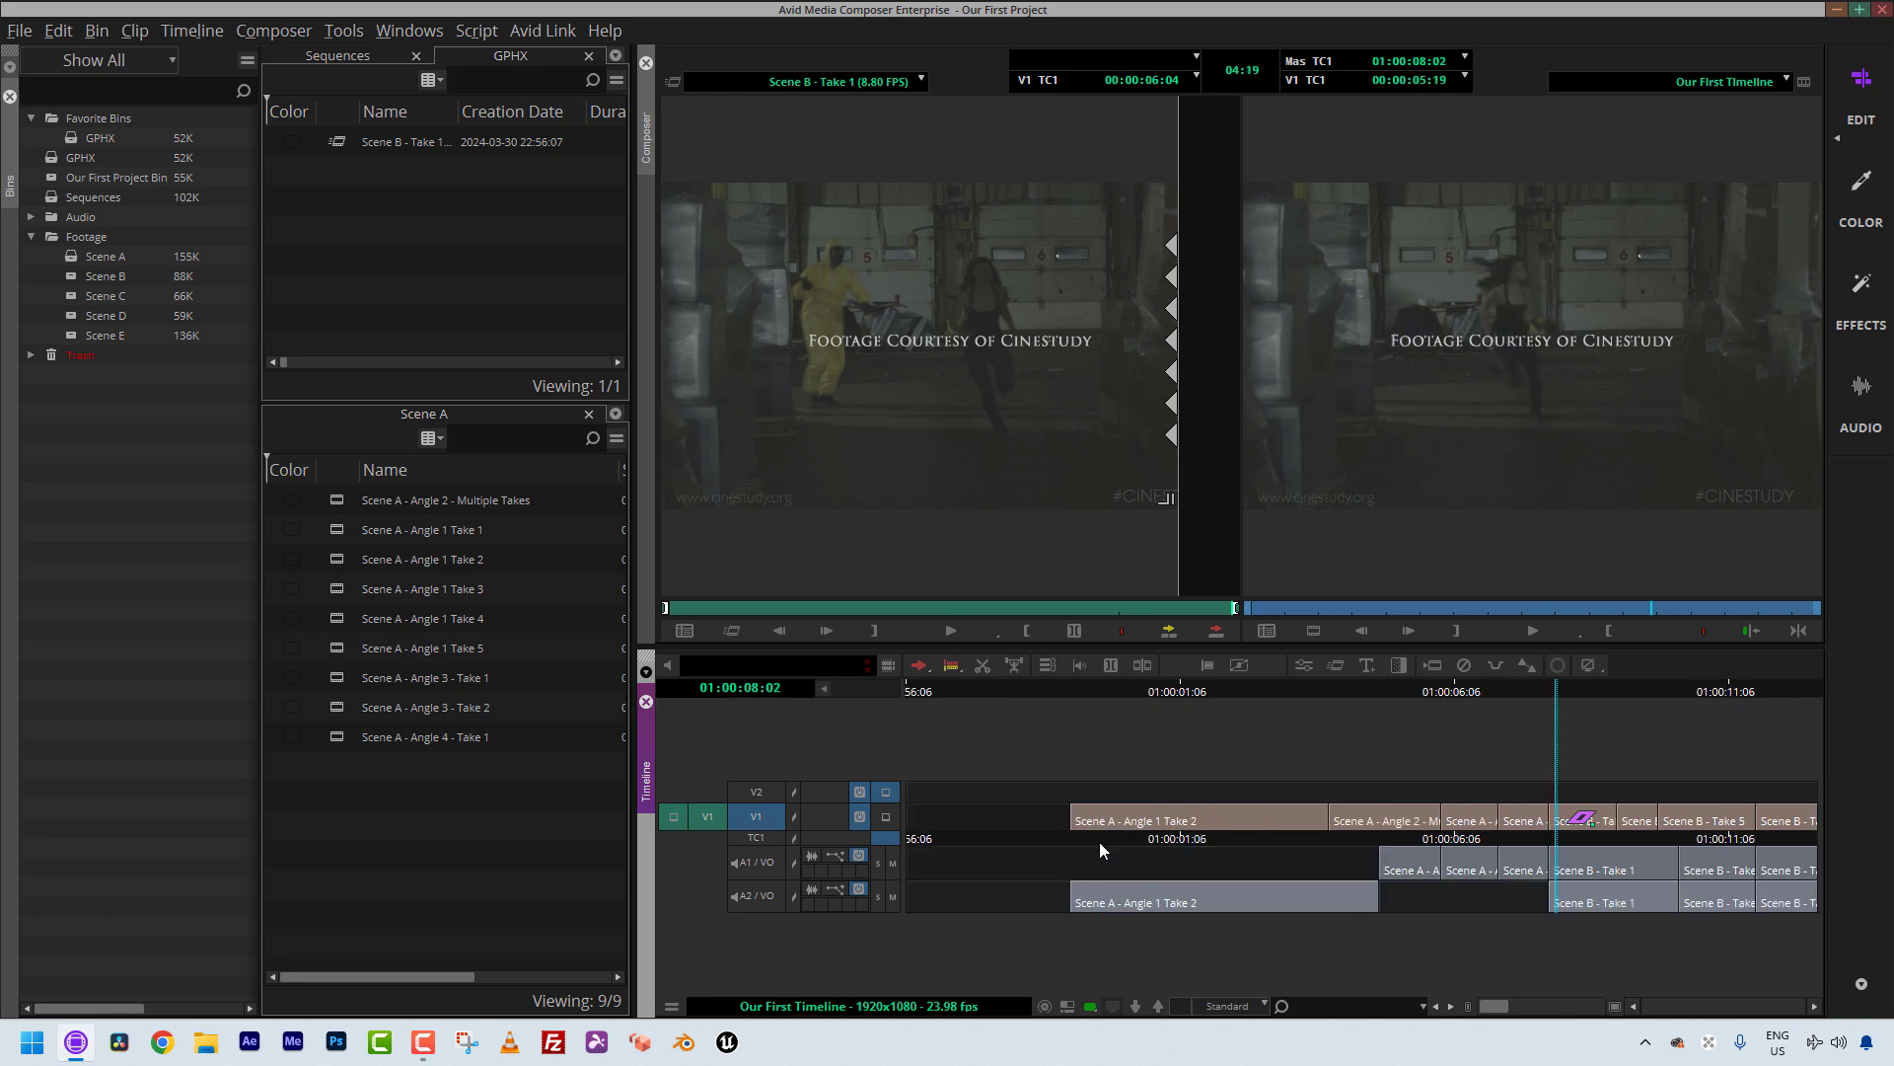
left_click(1246, 831)
left_click(875, 419)
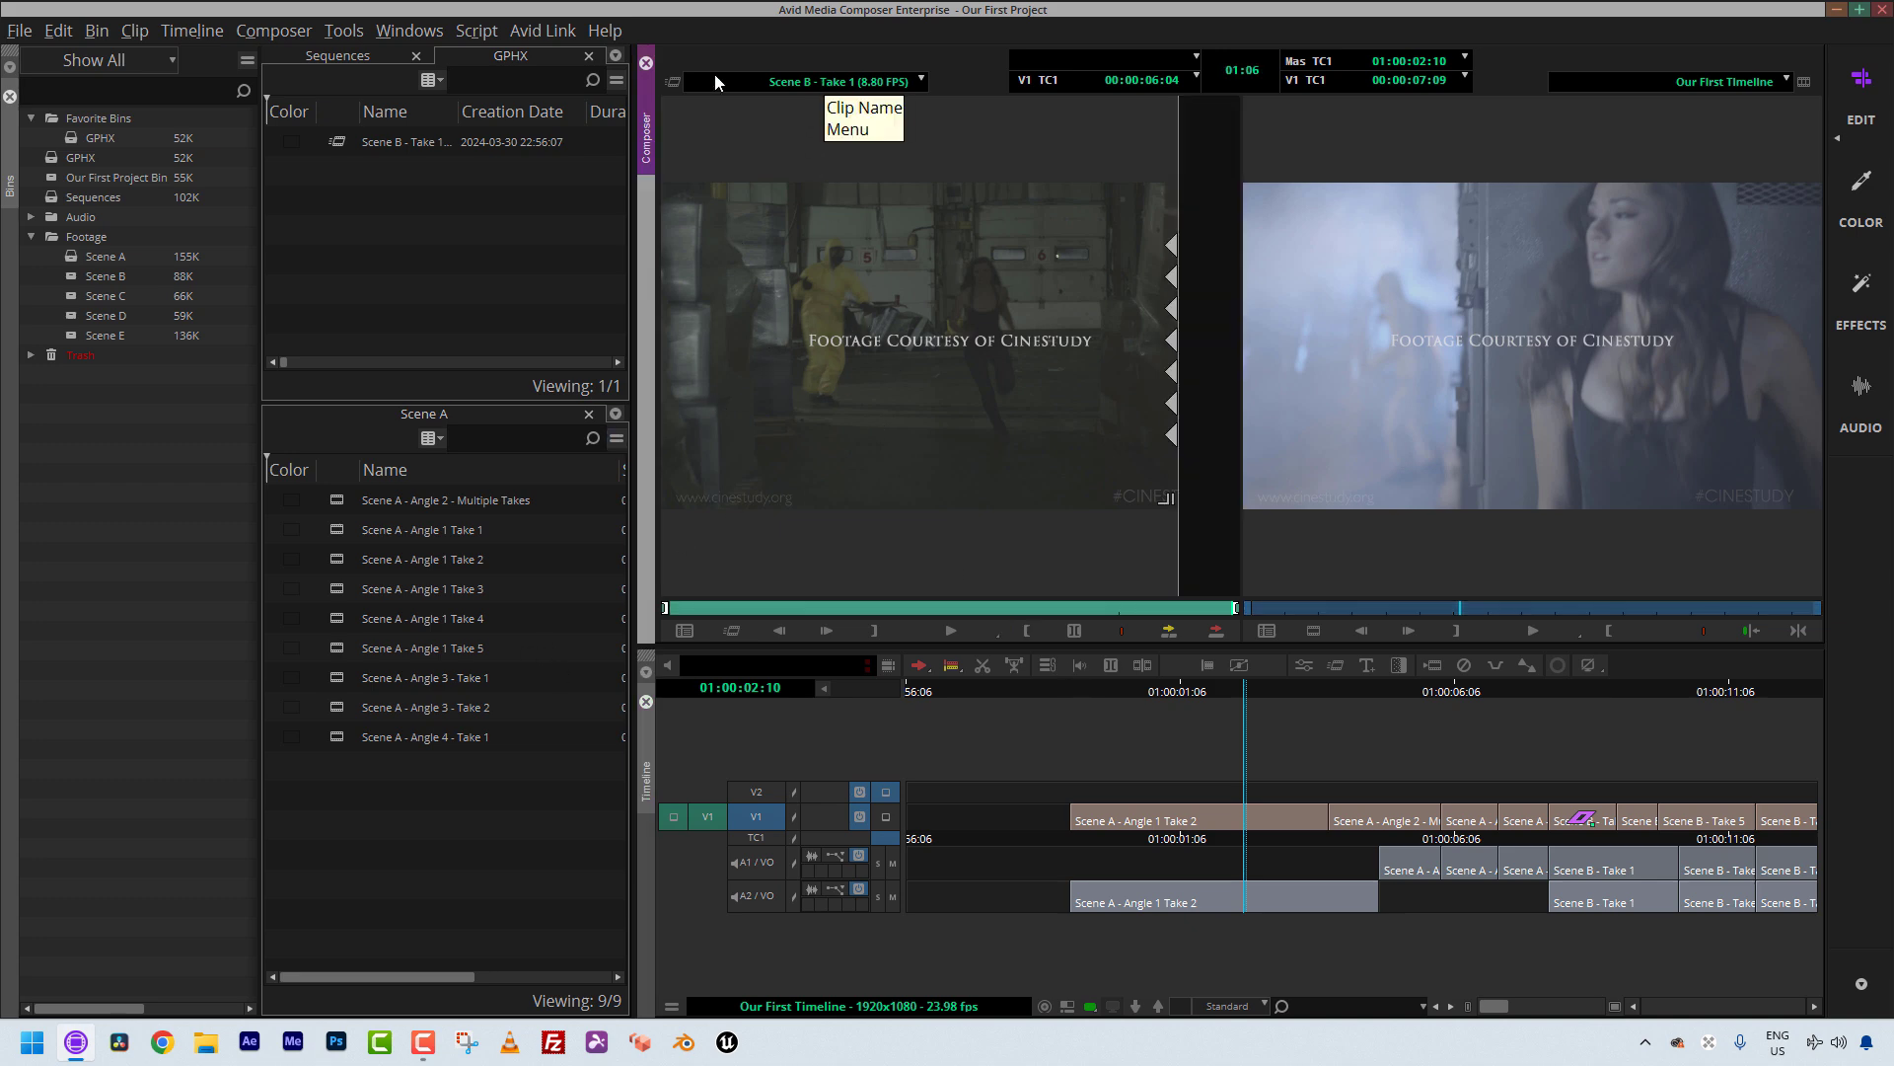
left_click(859, 81)
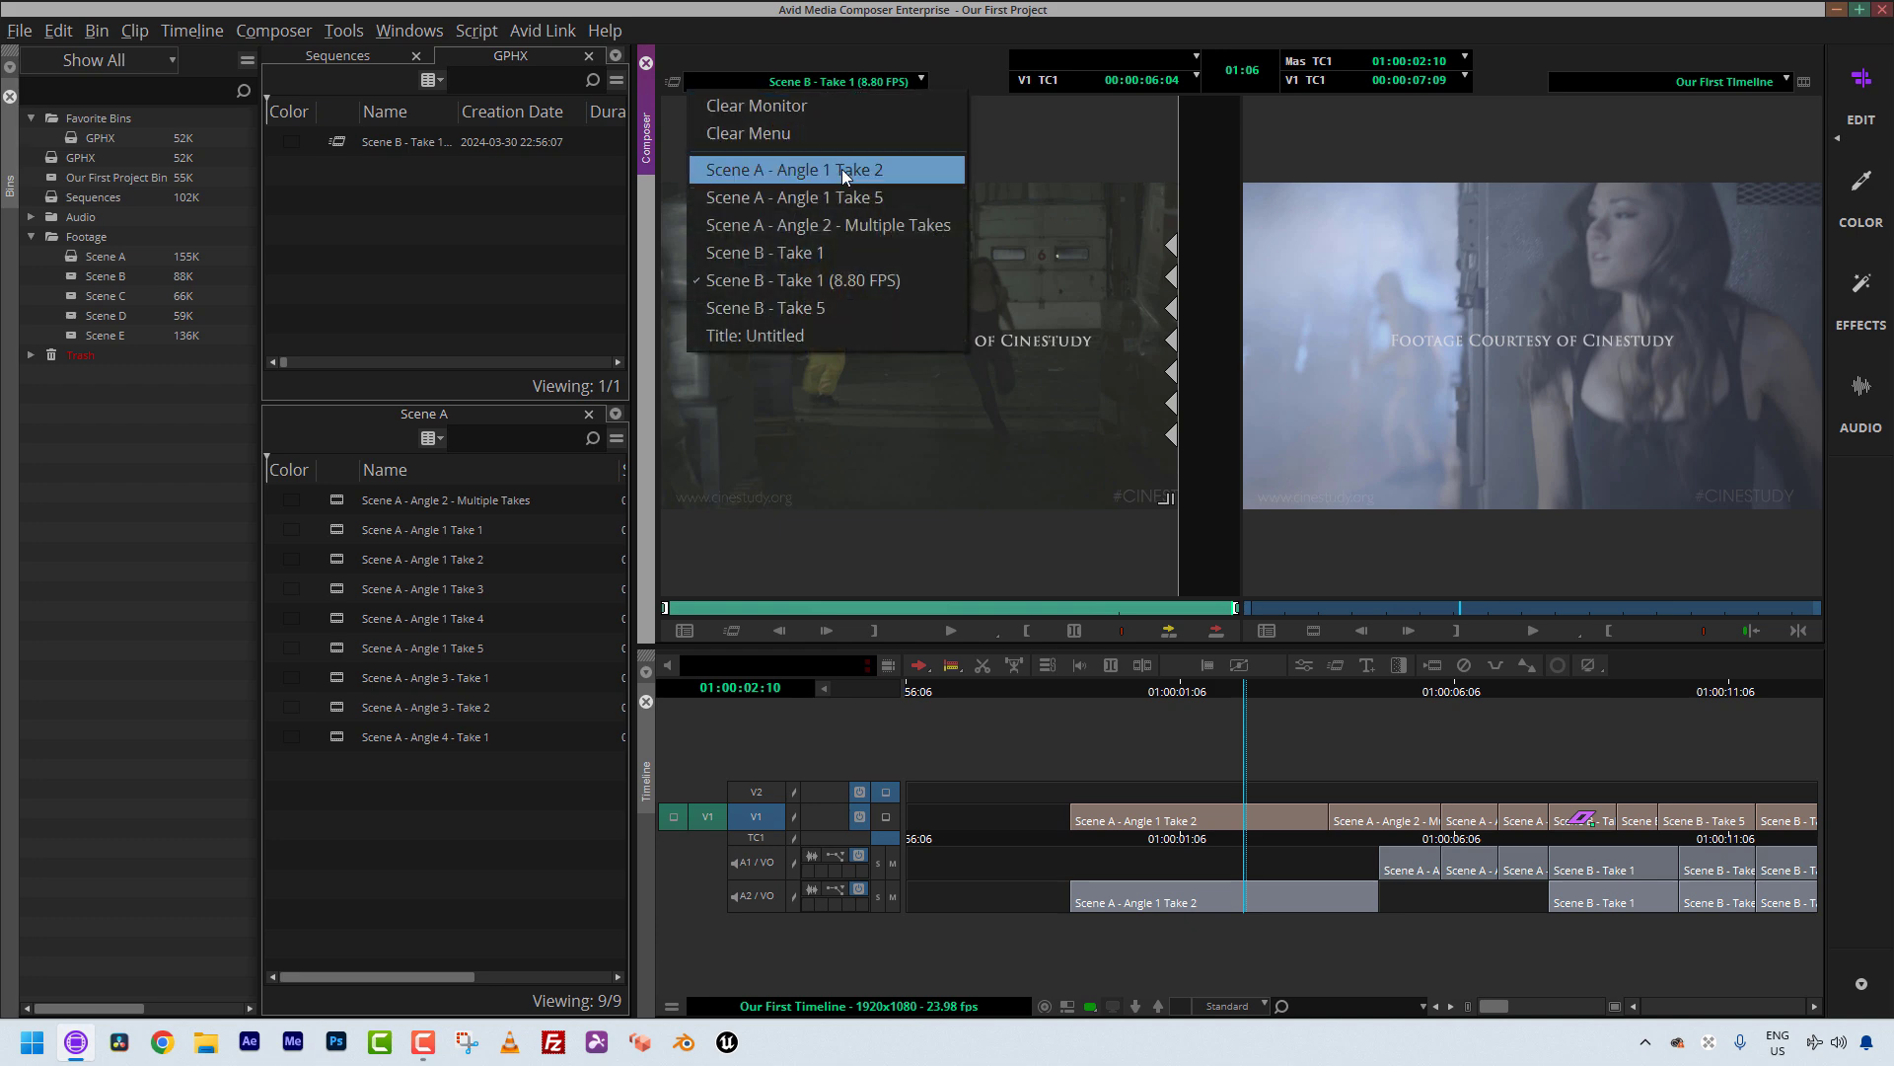
left_click(847, 252)
left_click_drag(902, 618, 1052, 598)
key("o")
key("i")
- Go to the end of the sequence and patch source video track V1 to record track V2
left_click(1589, 853)
key("End")
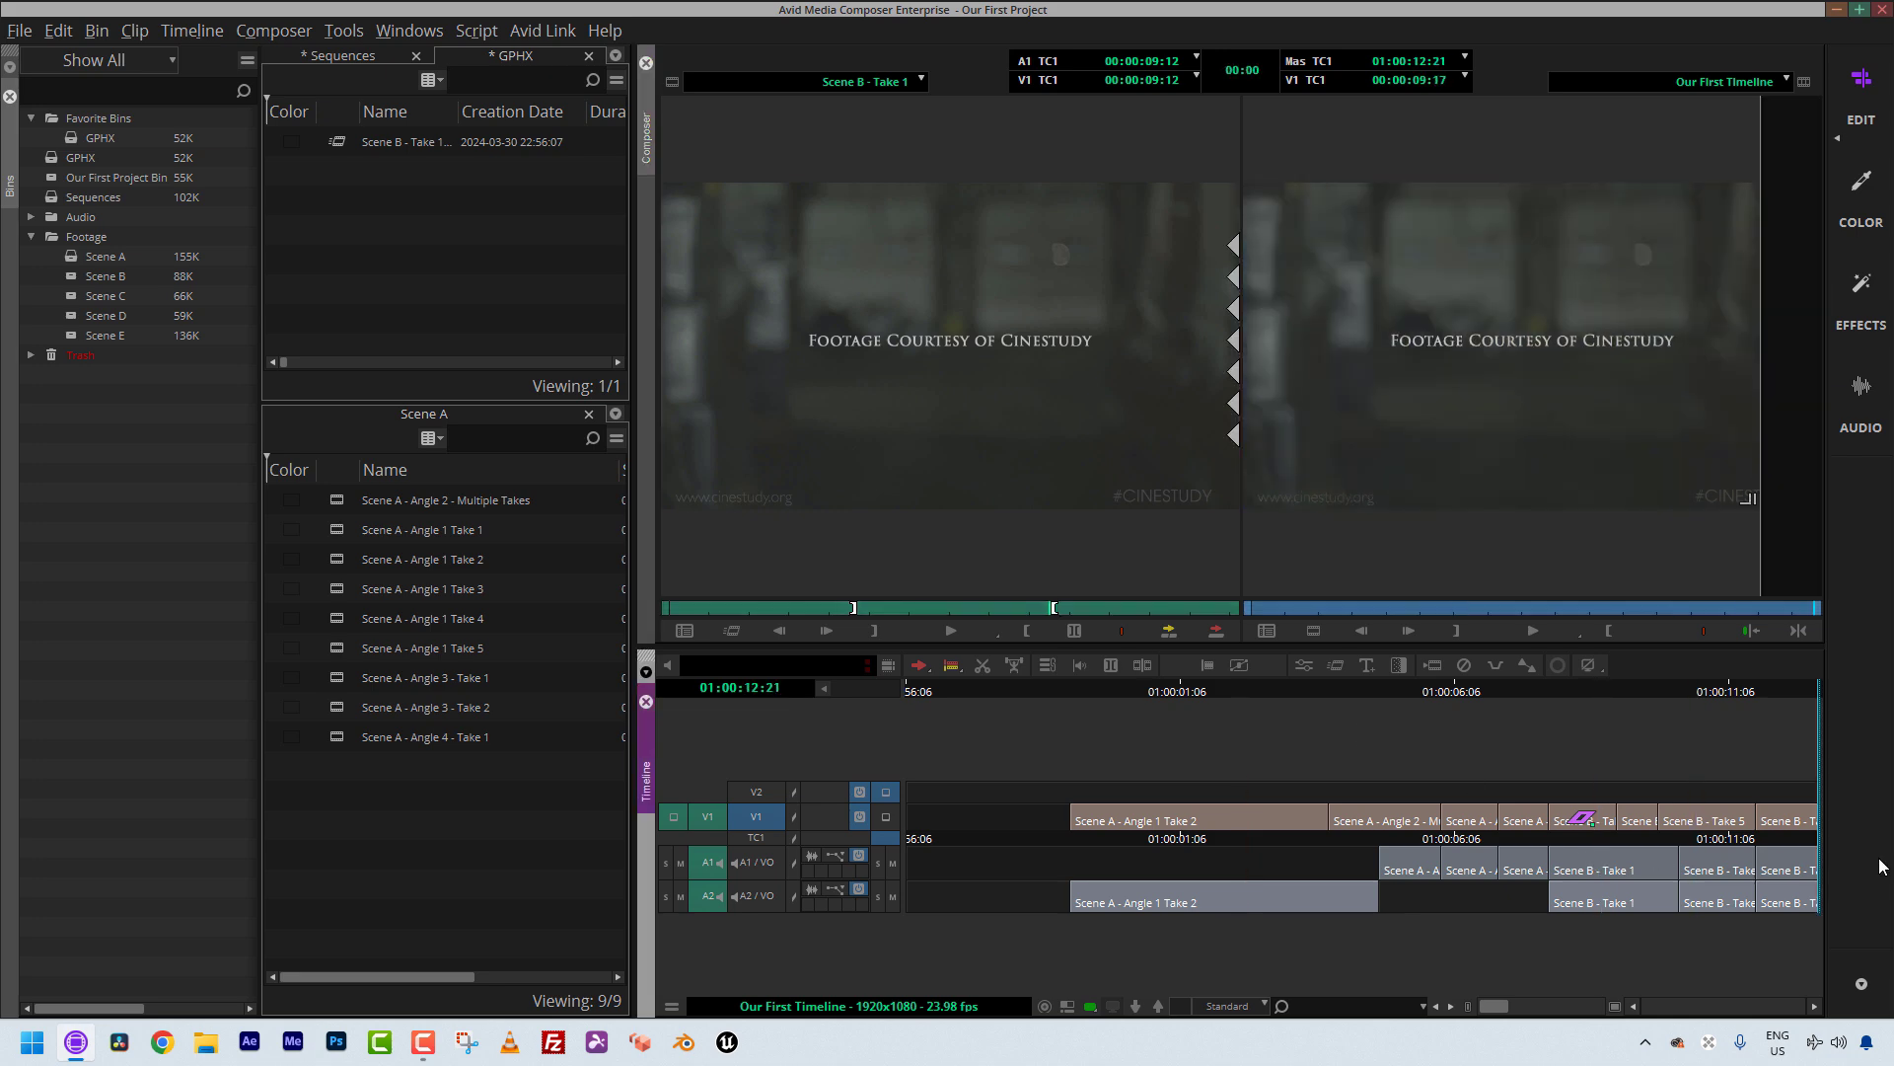
left_click_drag(707, 816, 755, 791)
left_click(1032, 389)
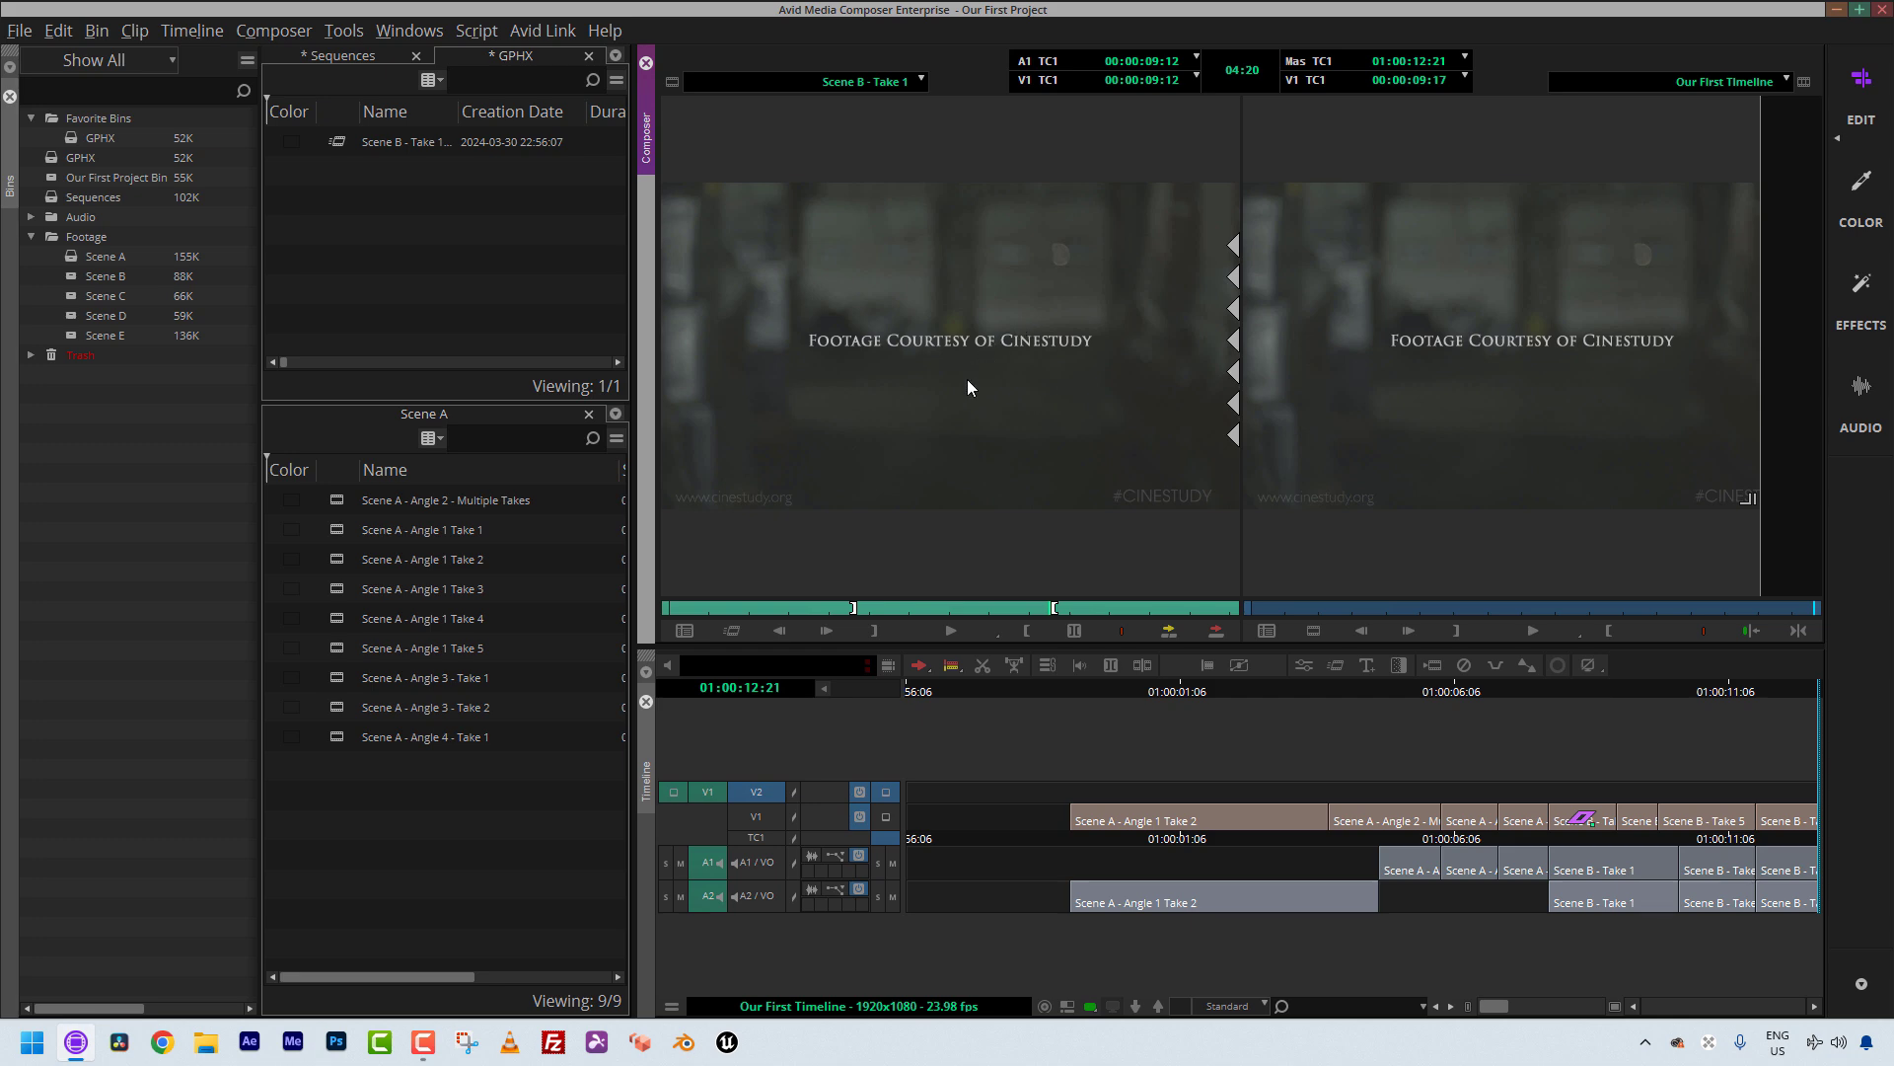
- Create a strobe motion effect clip from the marked source, without Fit To Fill, updating every 3 frames, in the GPHX bin
left_click(731, 630)
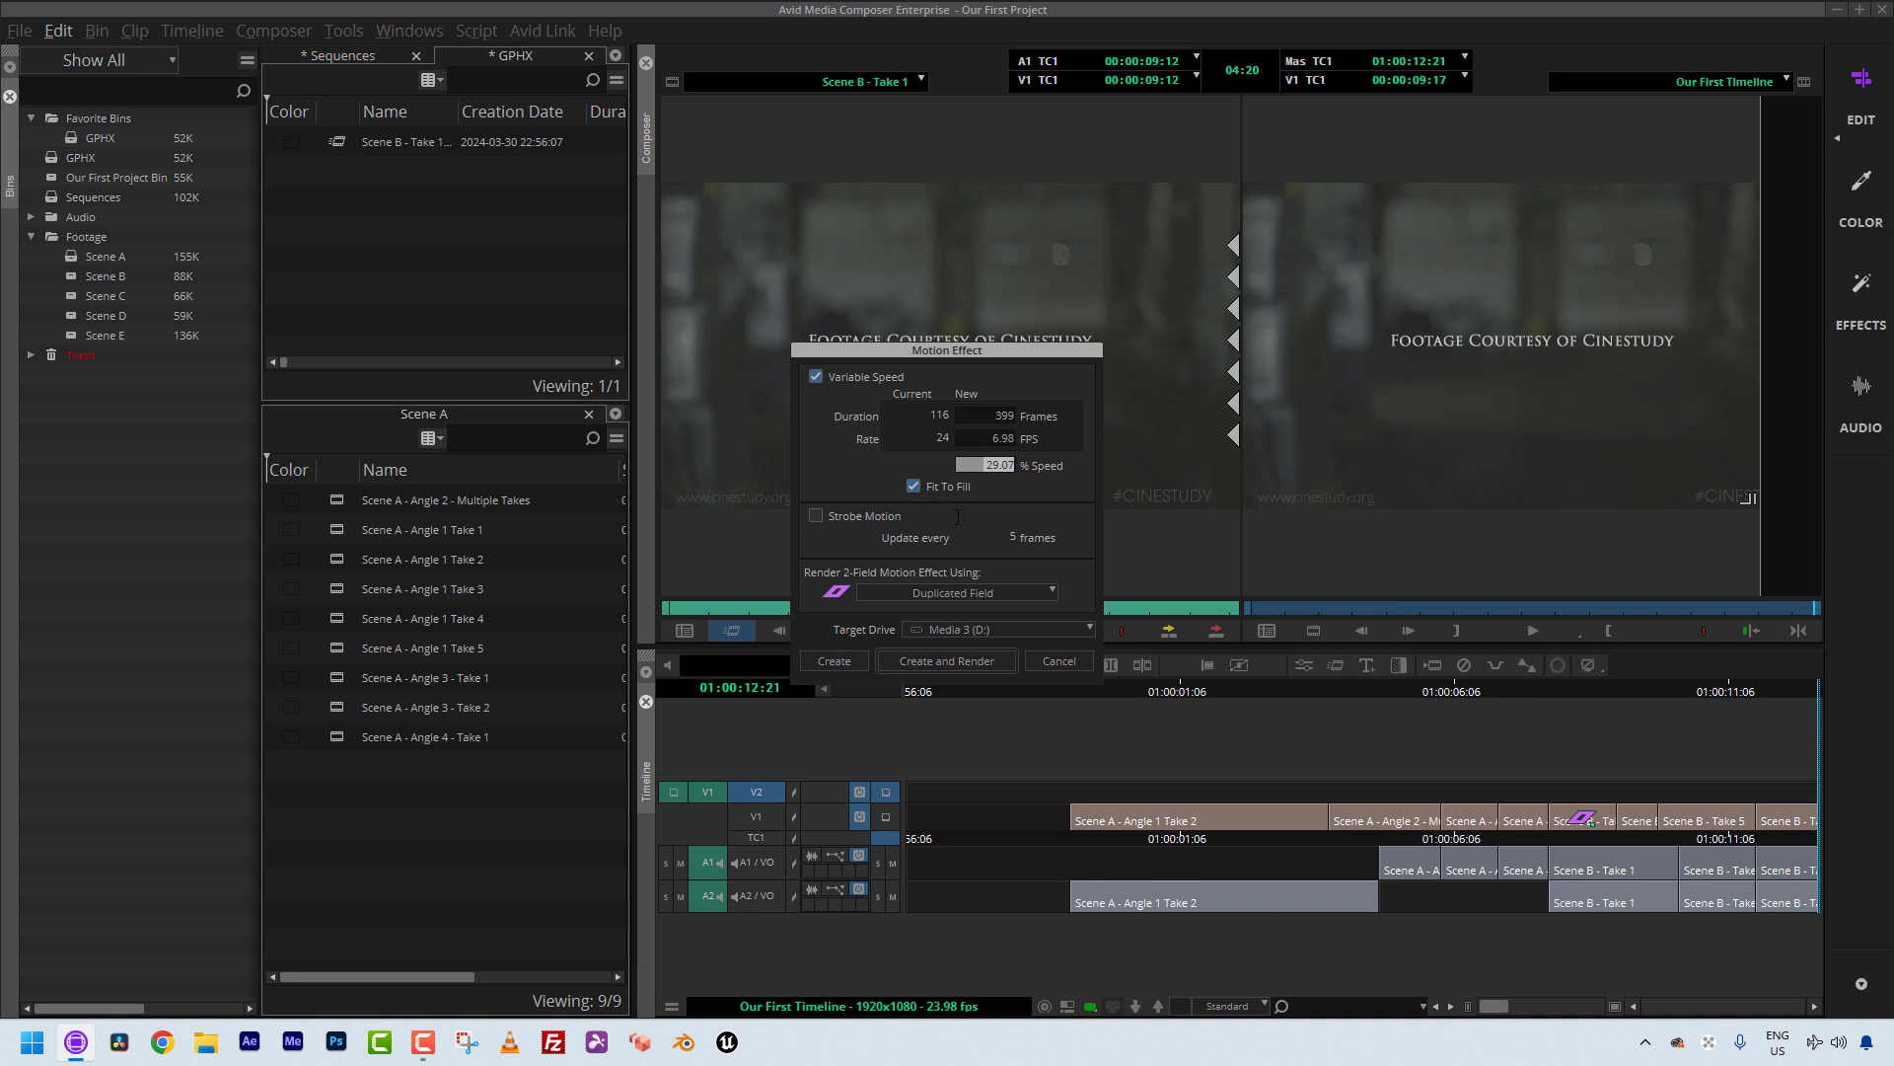
left_click(914, 486)
left_click(815, 515)
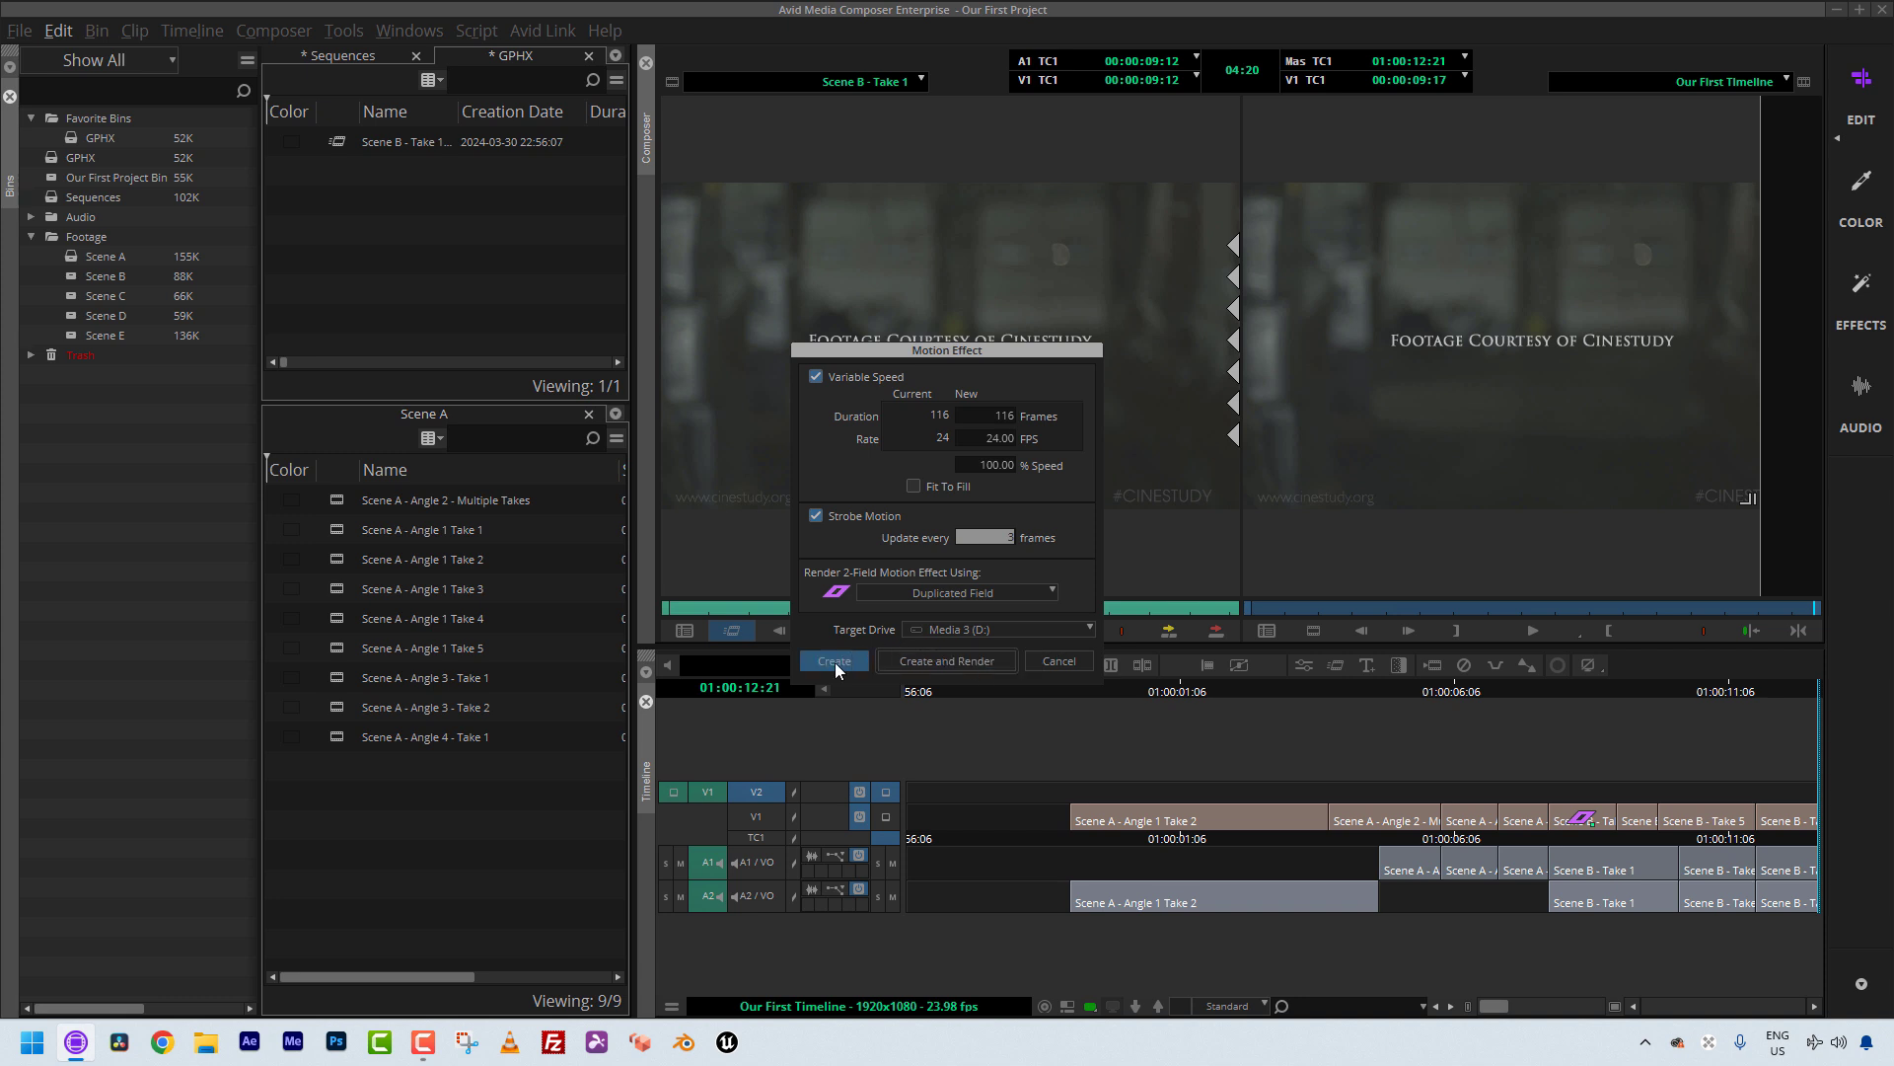
key("Tab")
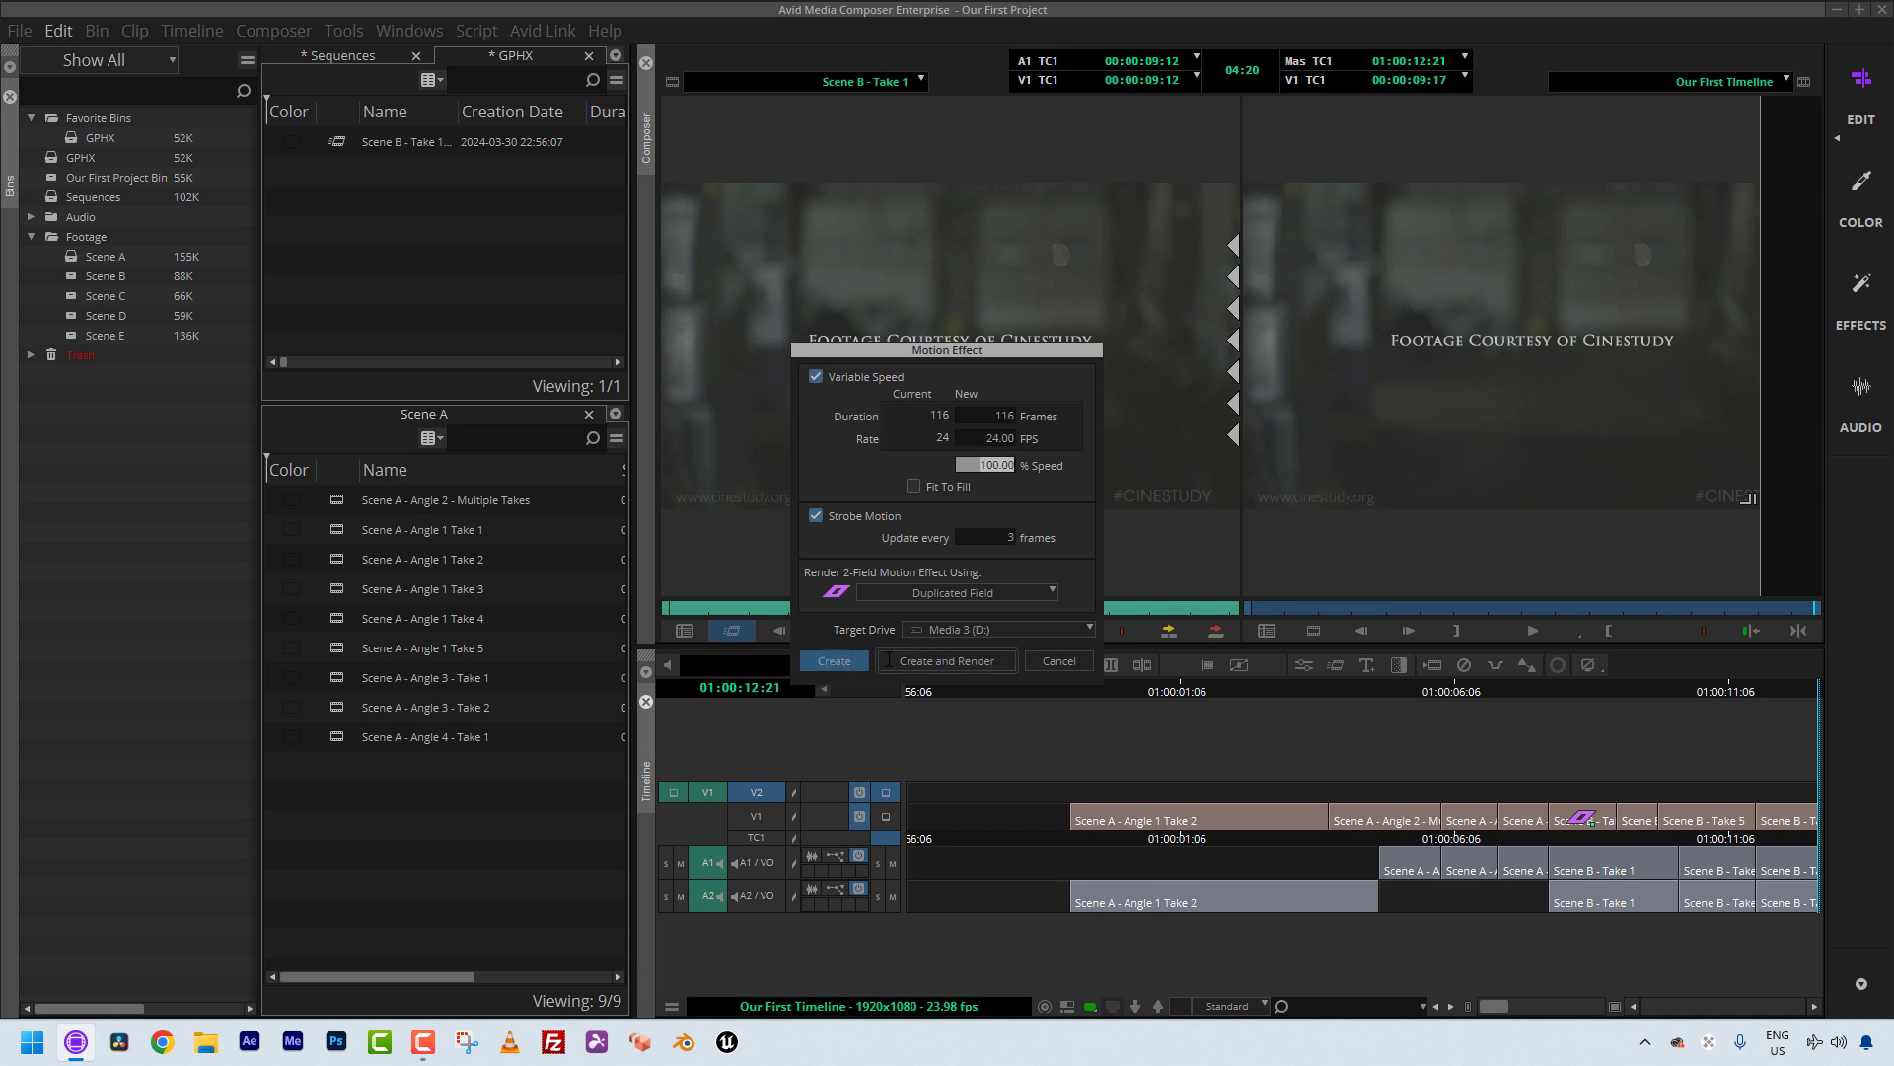
left_click(957, 660)
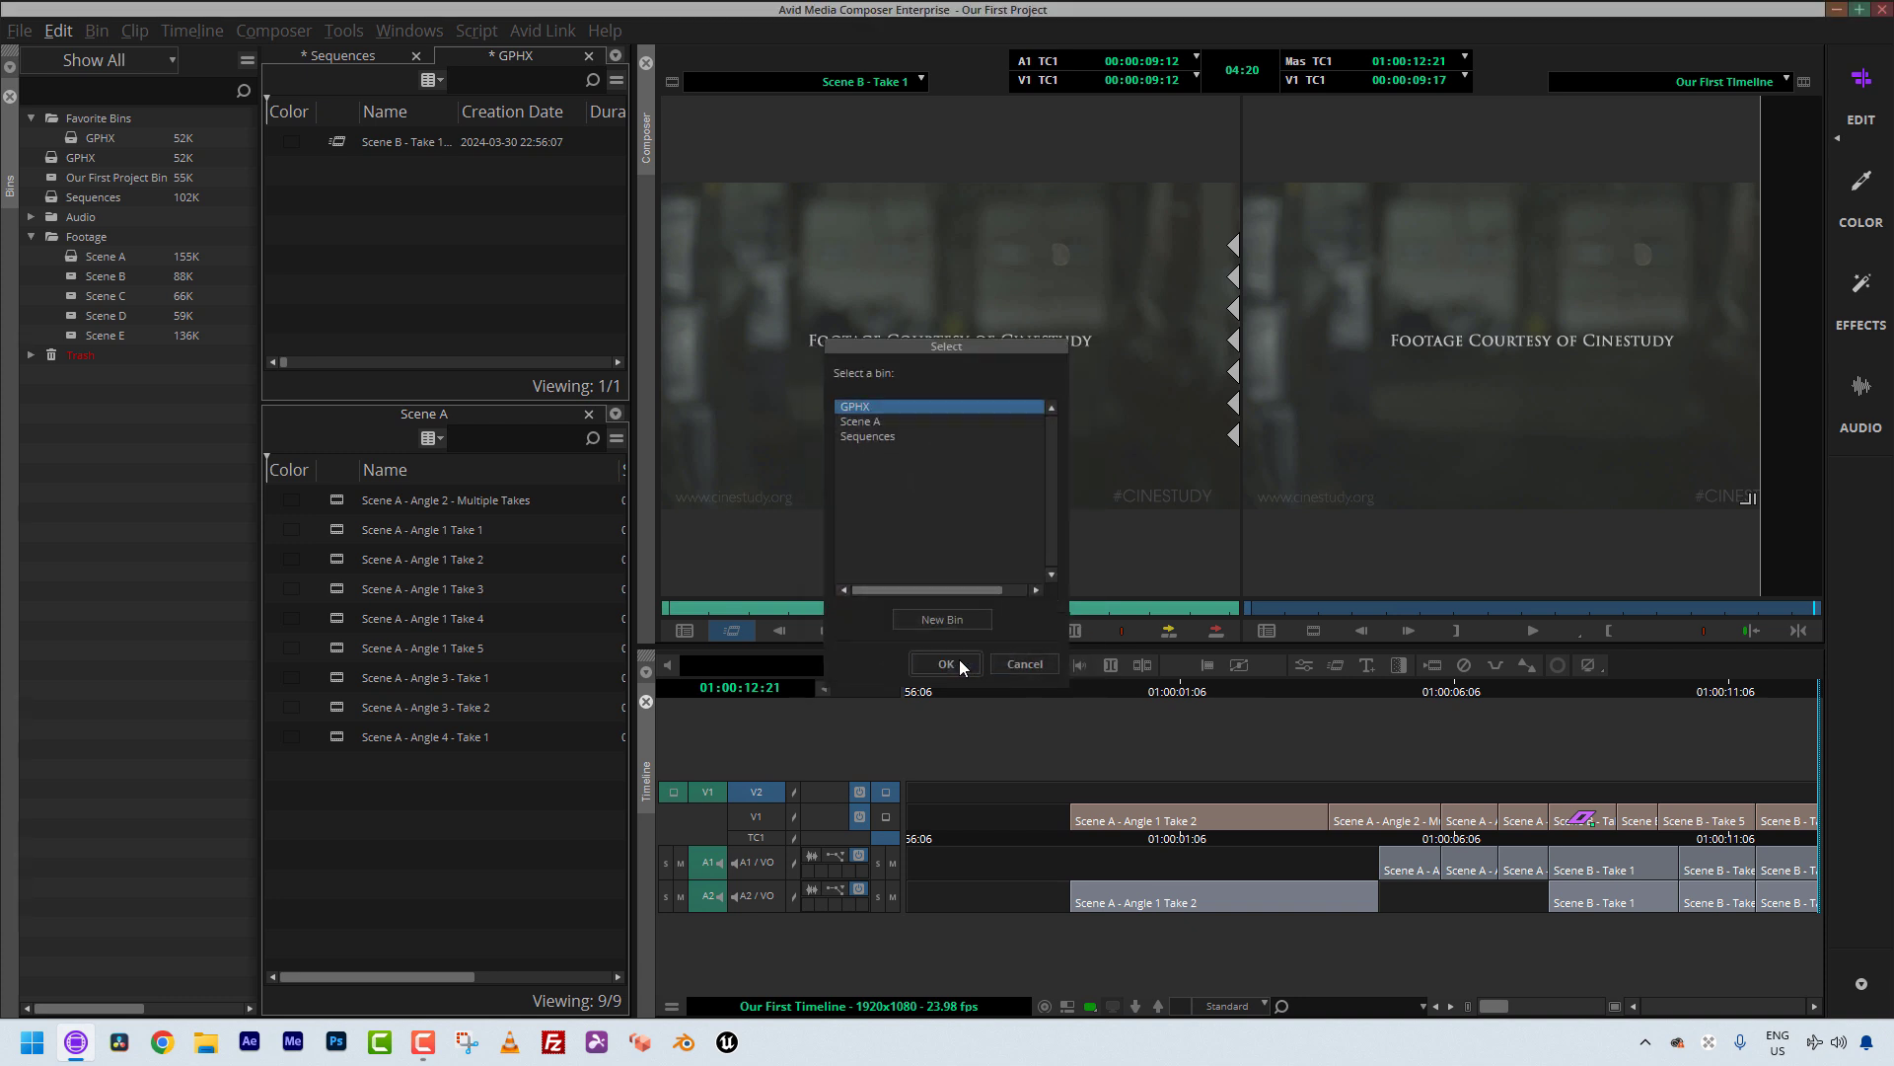
left_click(947, 663)
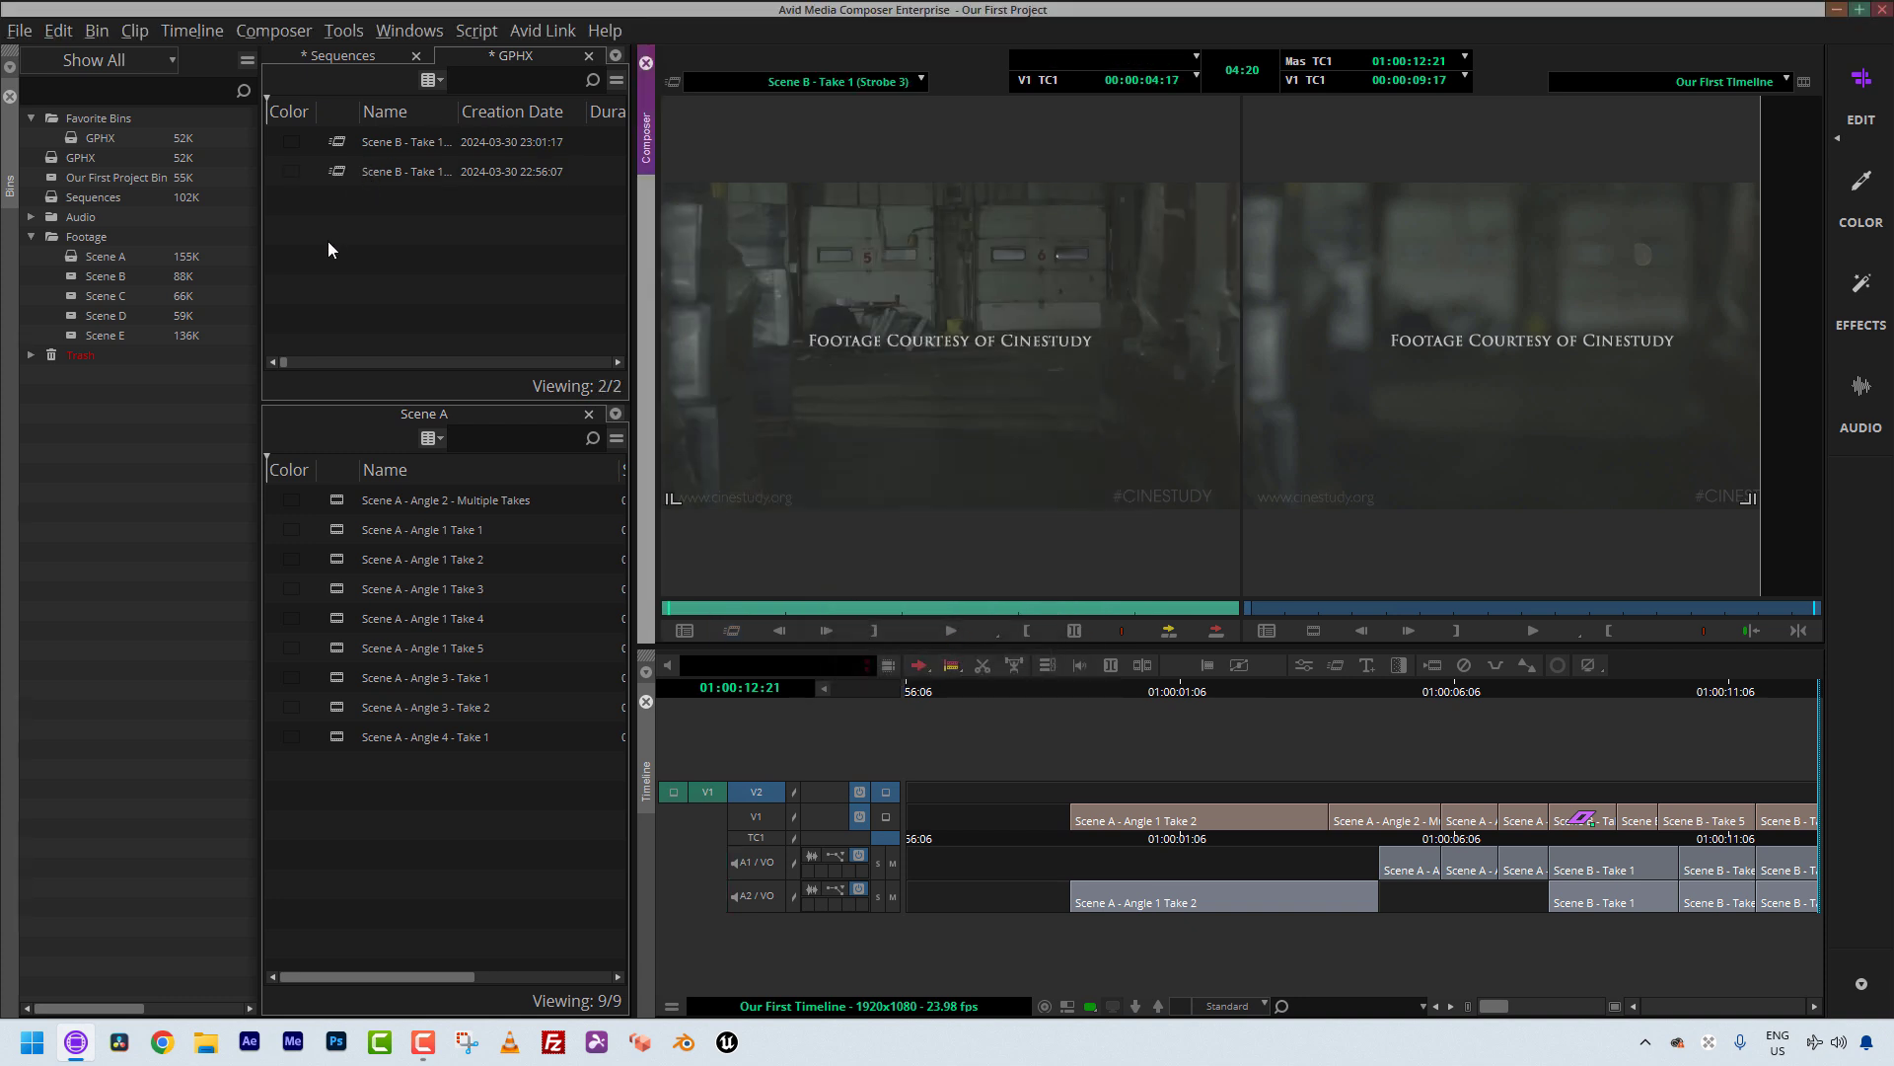
- Overwrite the new Strobe 3 clip onto V2 at the end of the timeline
left_click(337, 144)
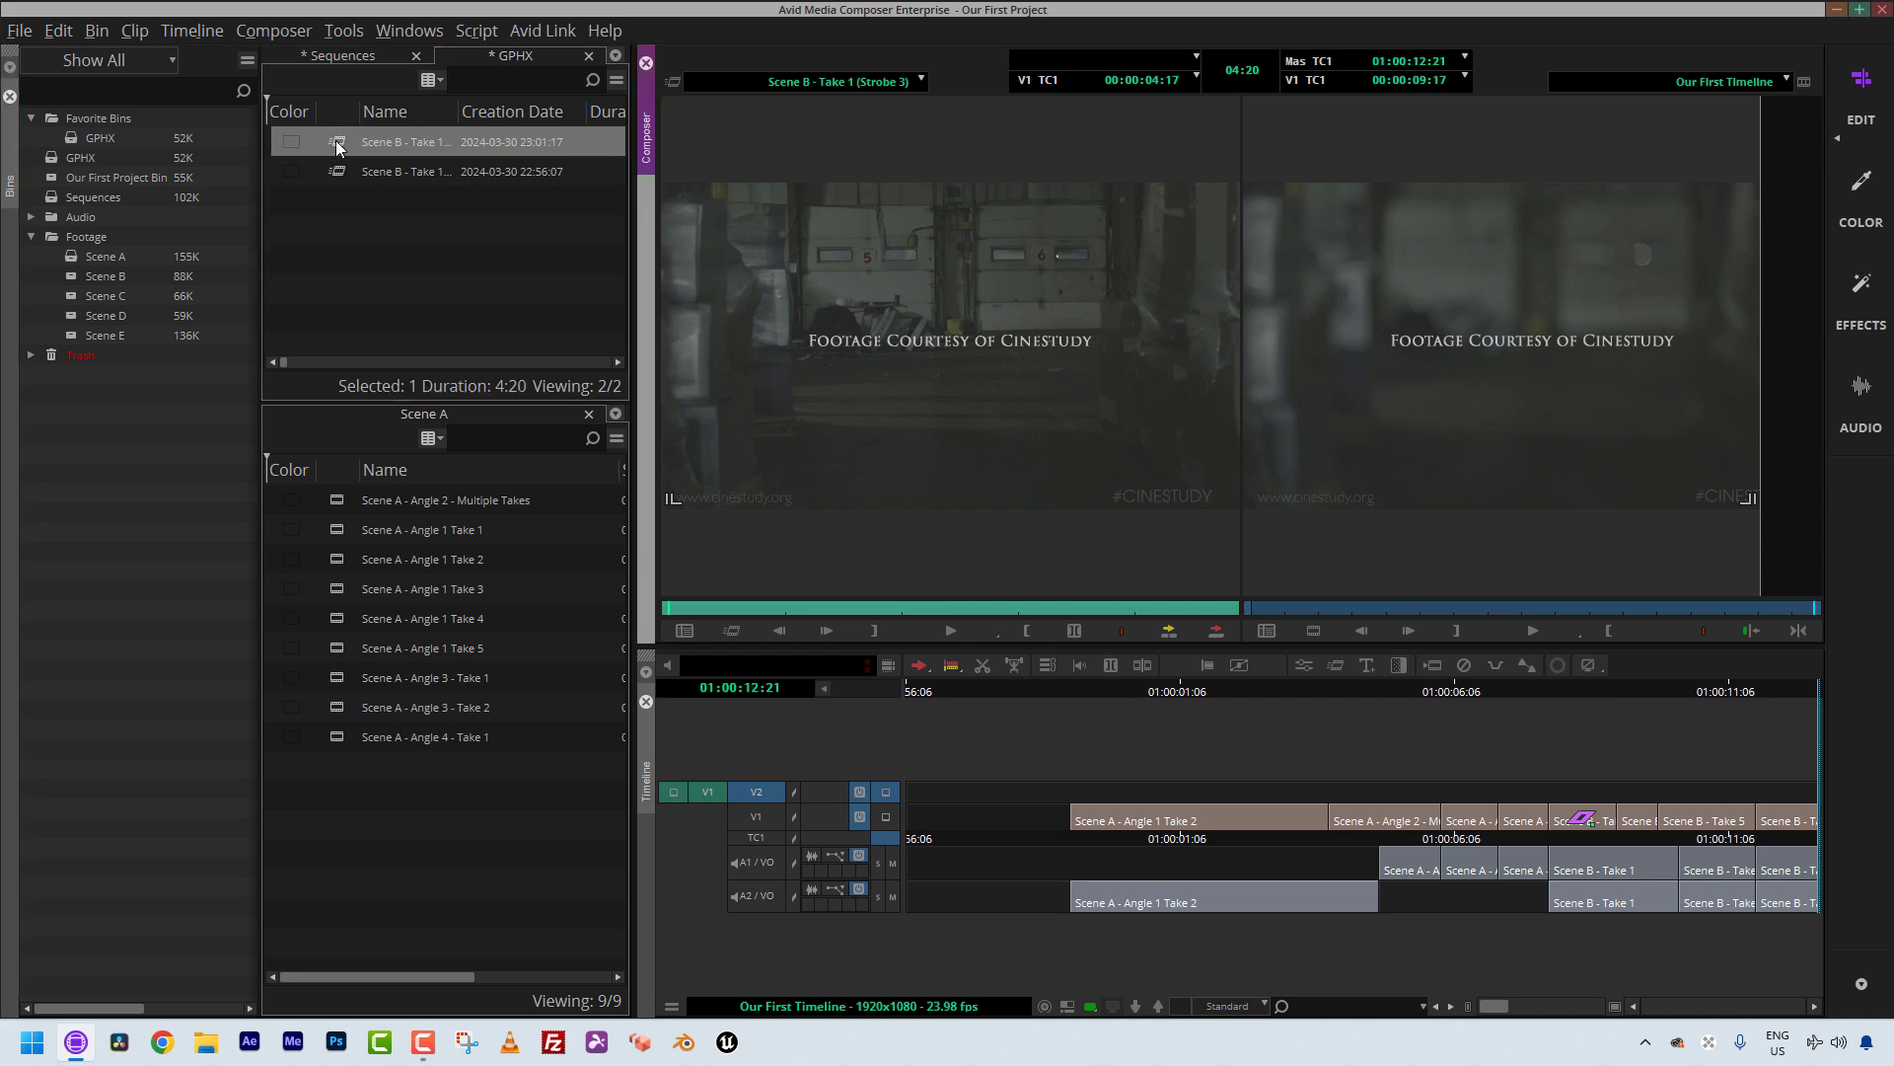
key("b")
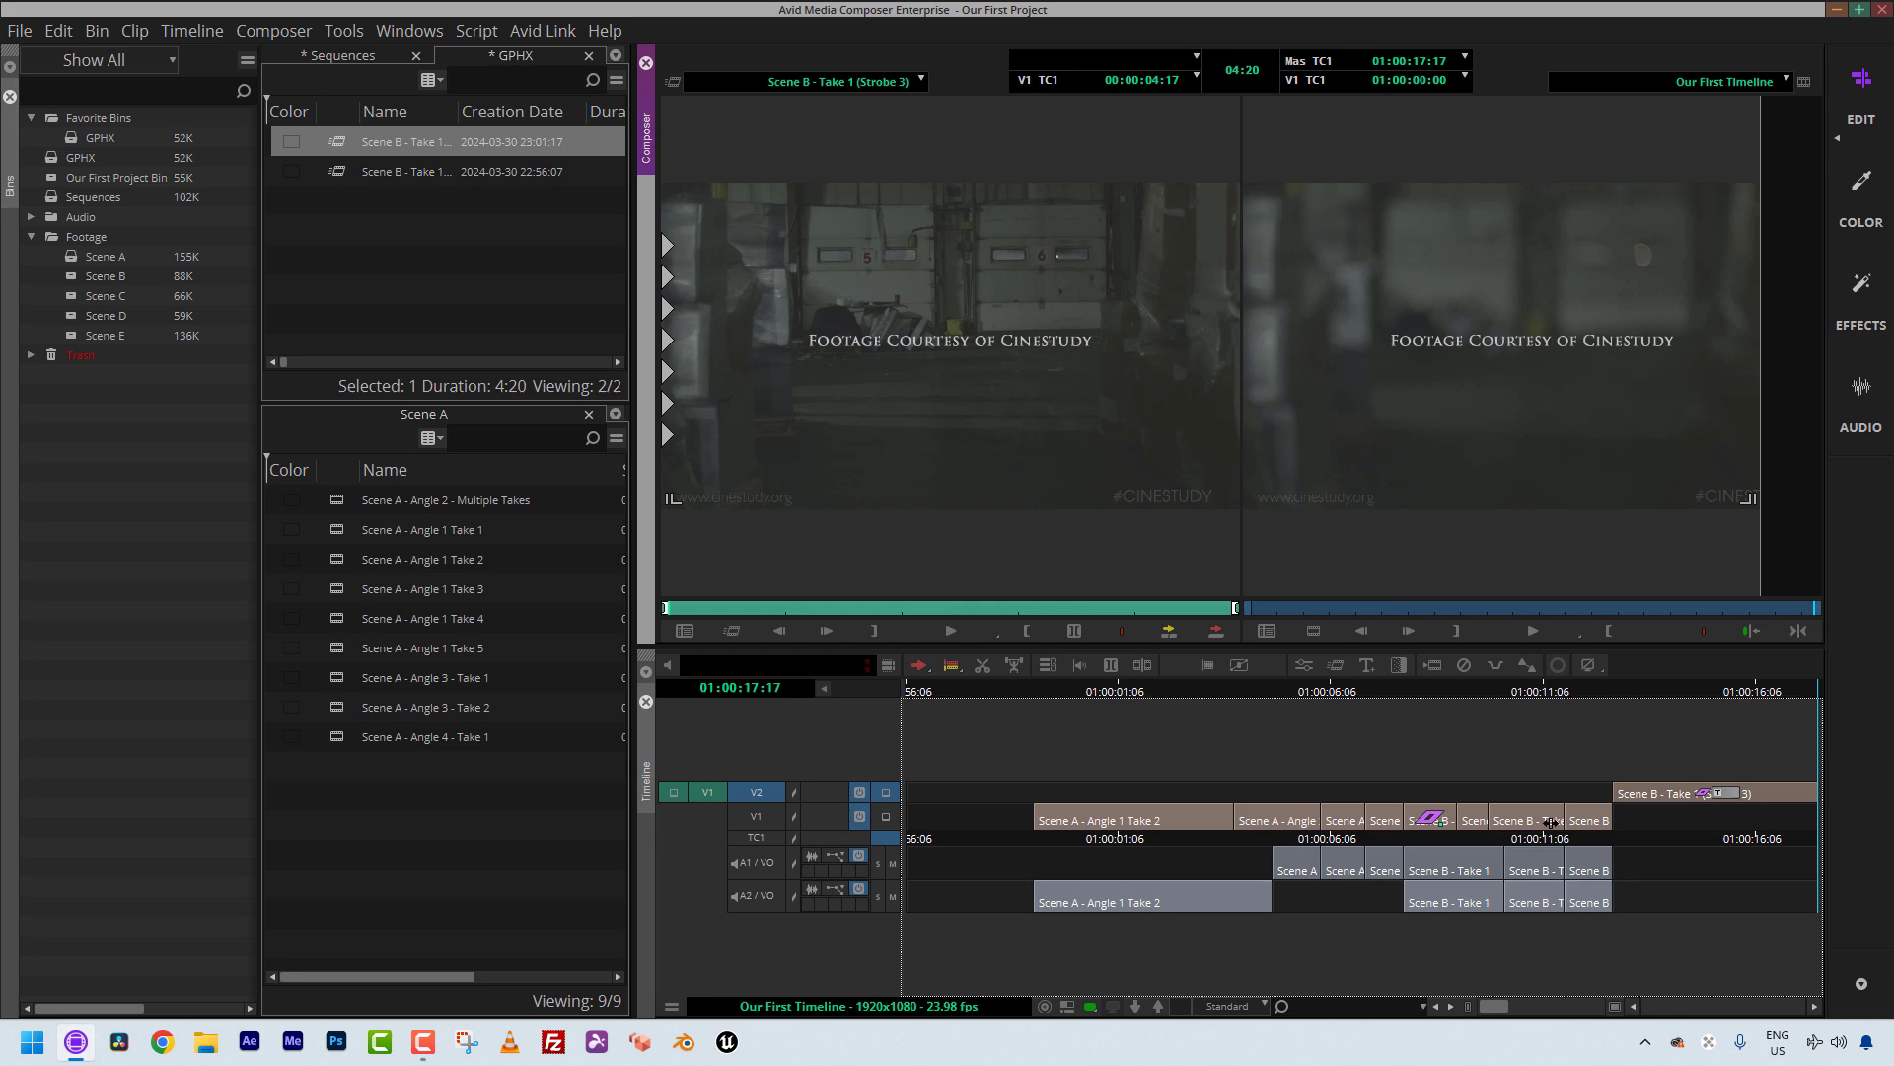
- Compare the last frame at 01:00:17:16 with the end-of-sequence position at 01:00:17:17 in the record monitor
left_click_drag(1571, 899, 1734, 801)
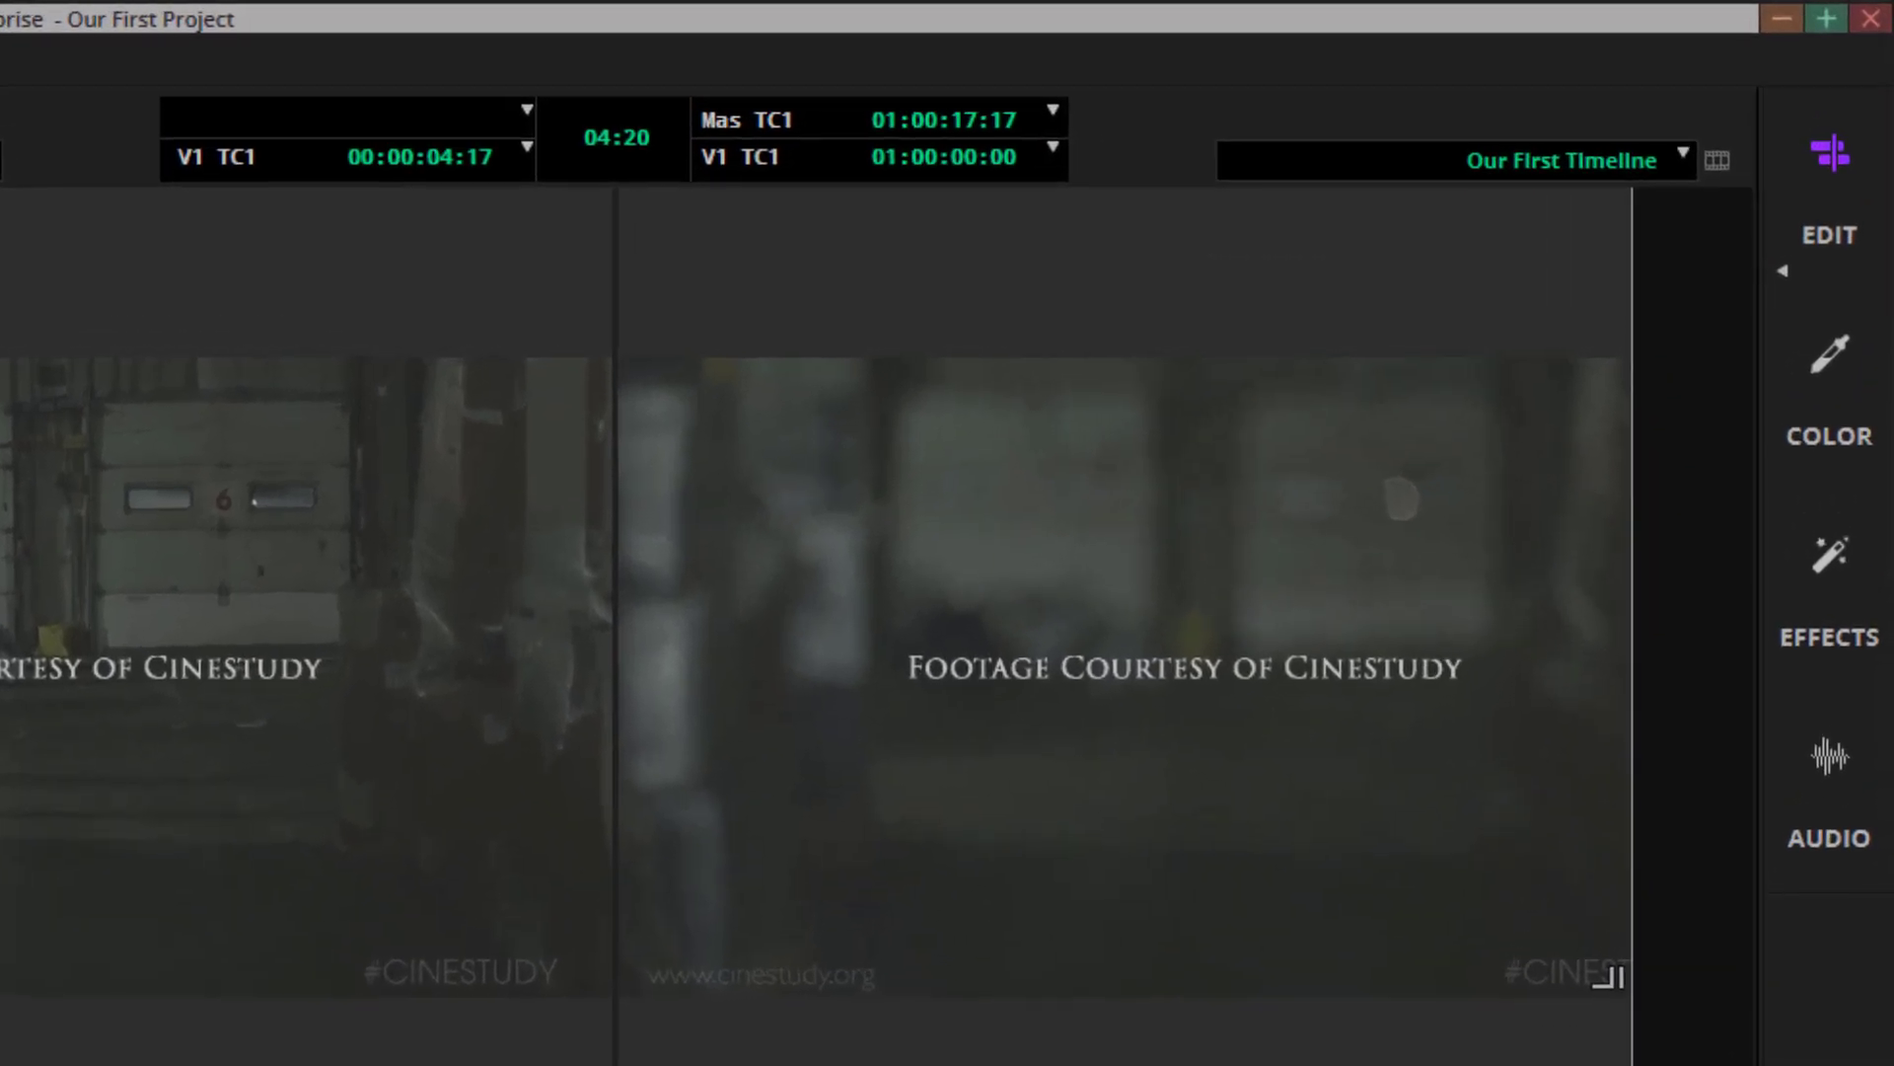
key("ctrl+z")
key("space")
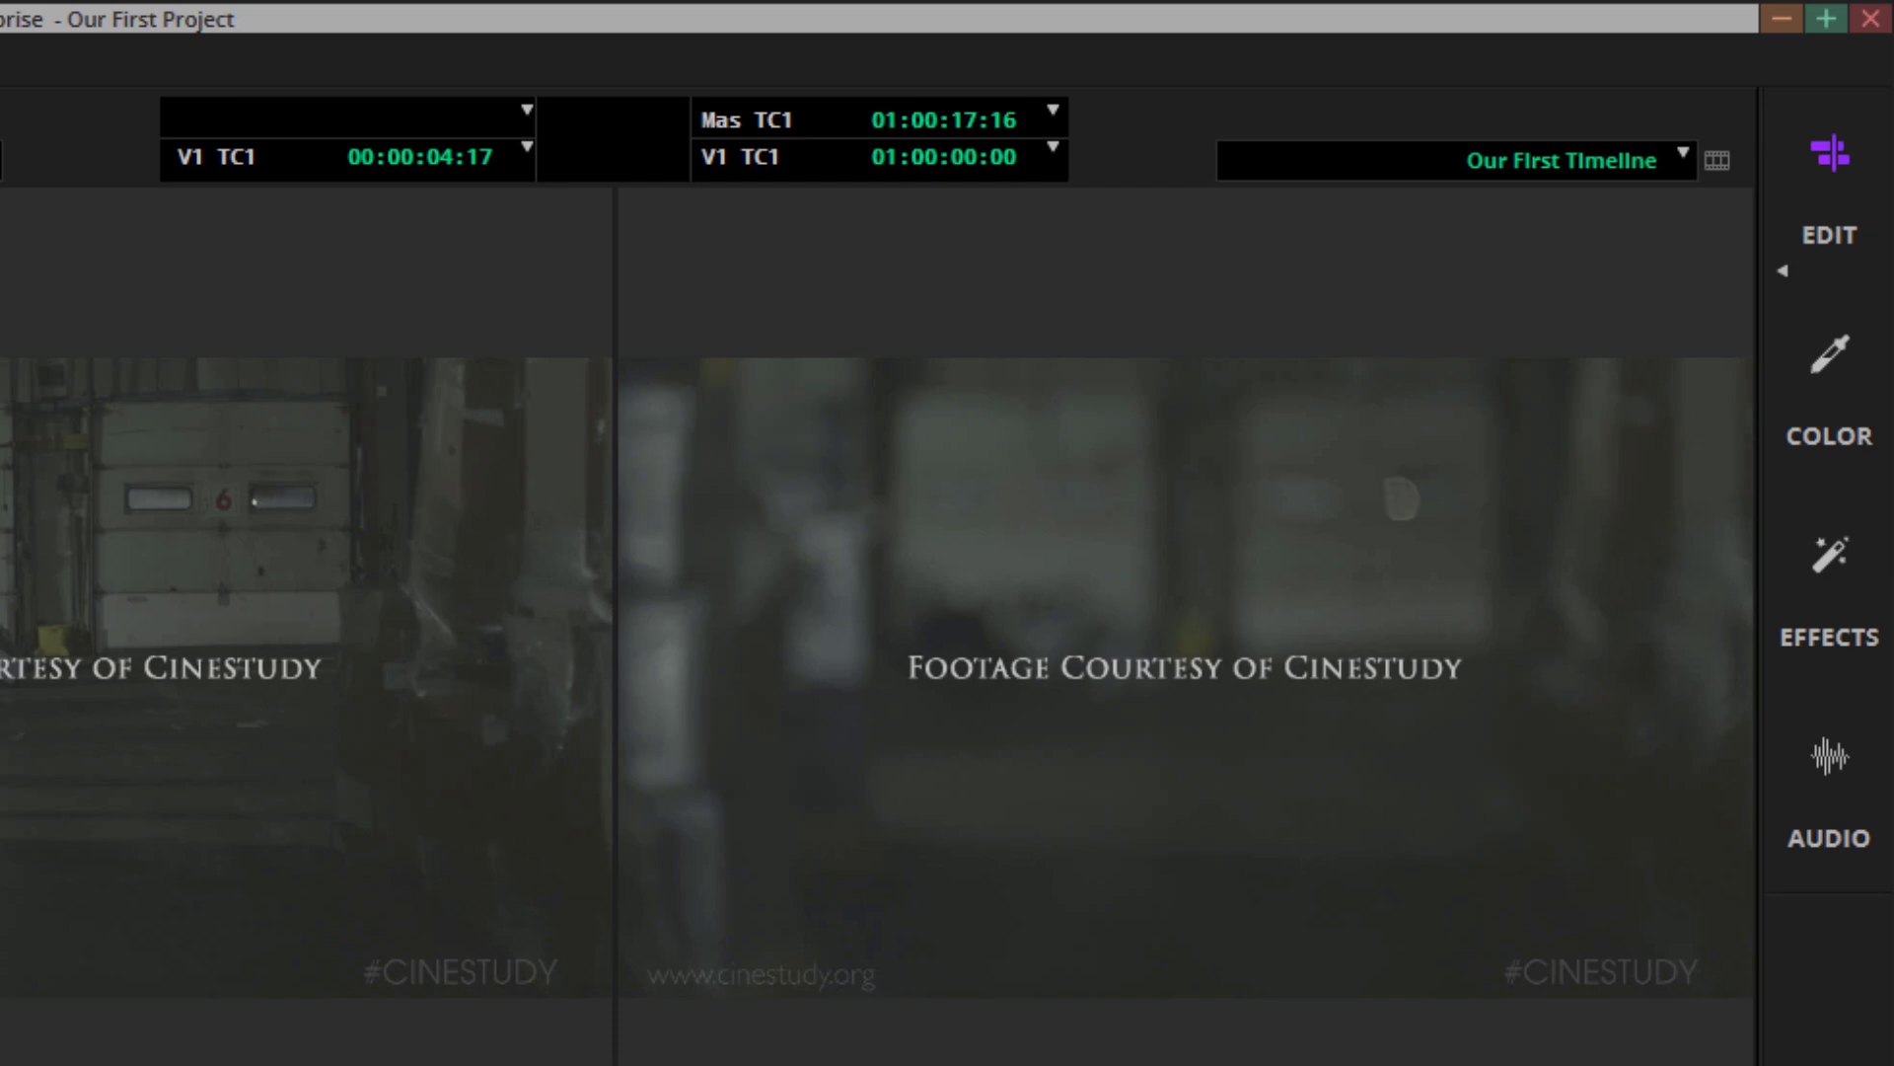
left_click_drag(1735, 976, 1610, 976)
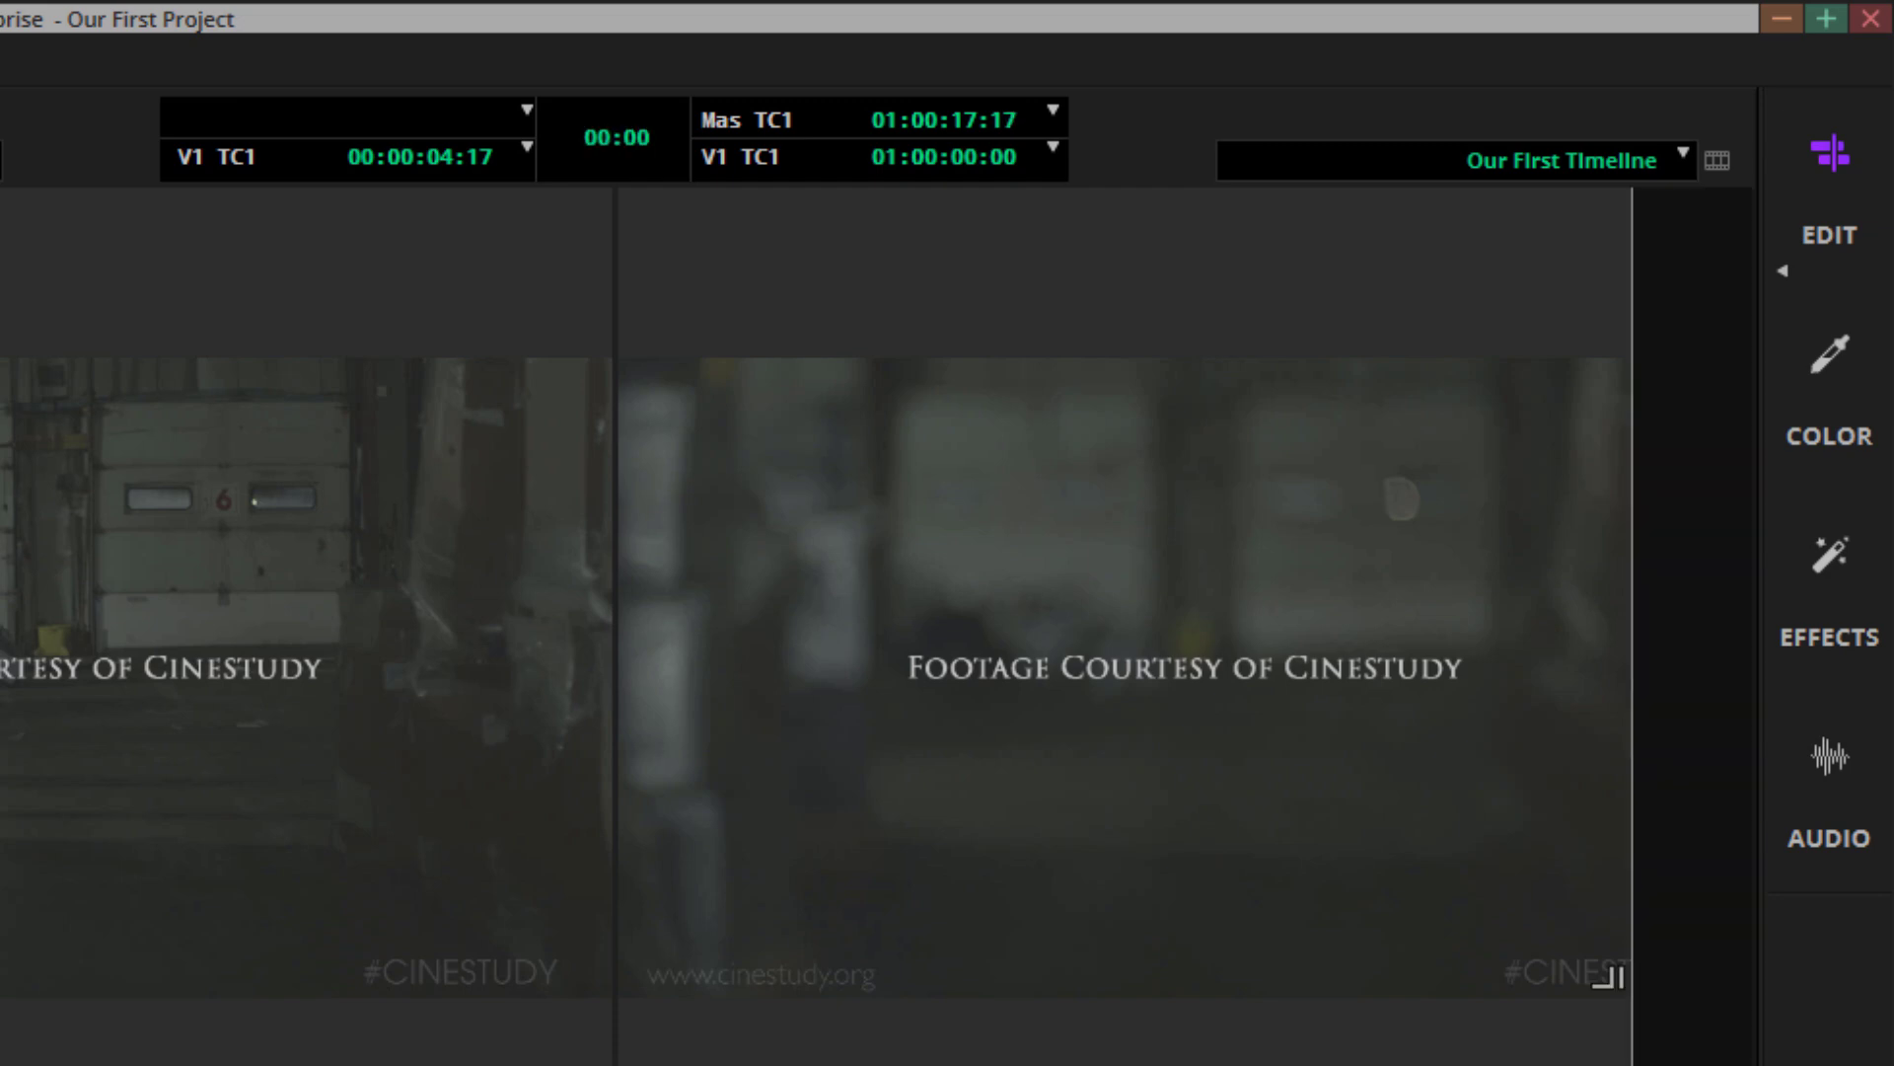